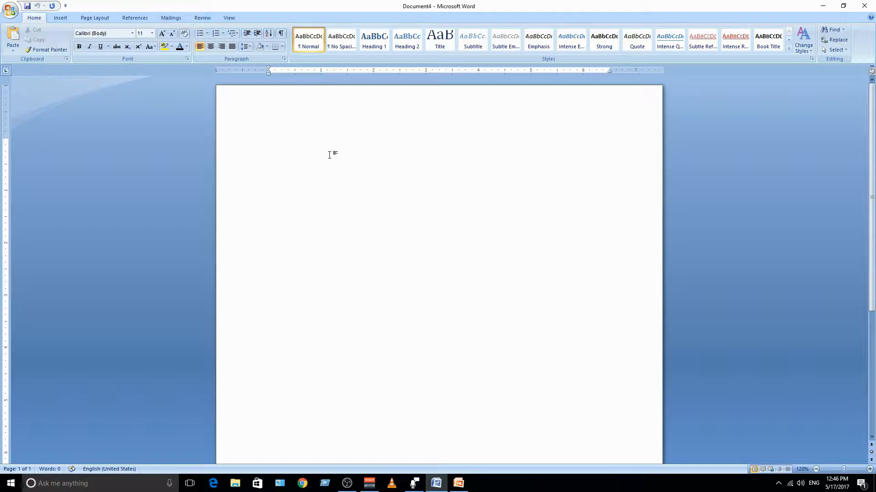
- Set the page's left margin to 1.2 inches and the paper size to A4
left_click(88, 19)
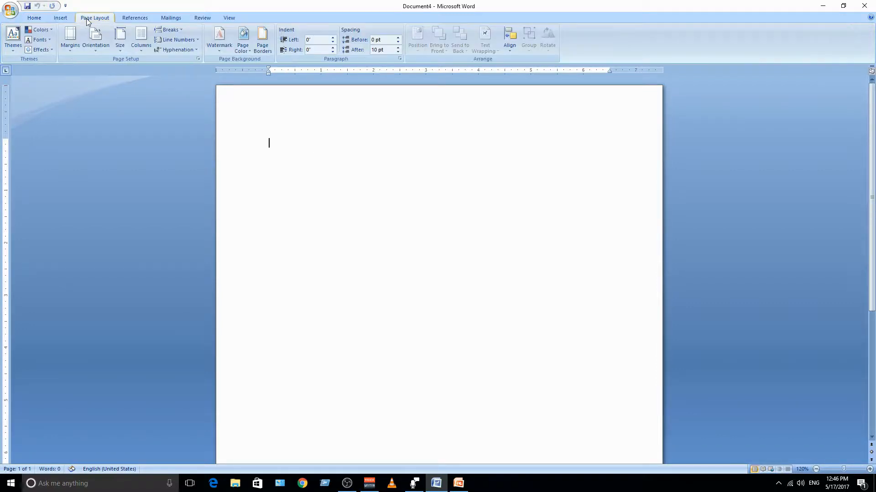
left_click(70, 50)
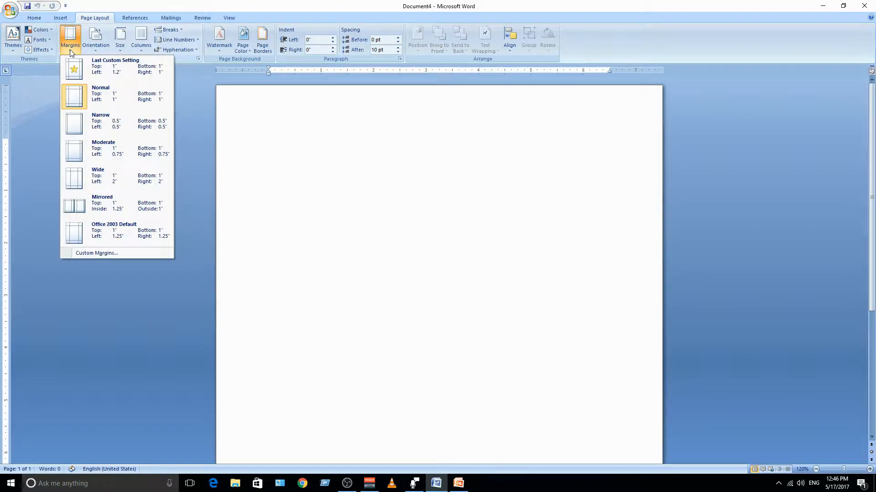
left_click(102, 253)
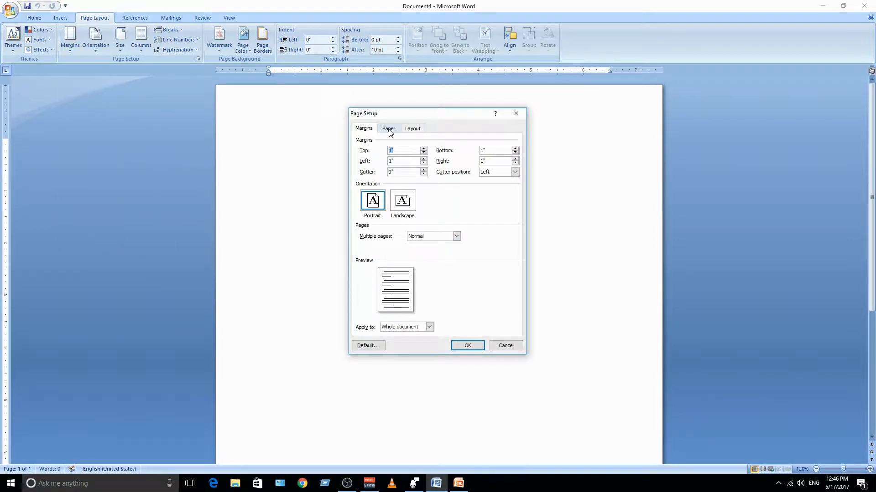
left_click(424, 160)
left_click(389, 129)
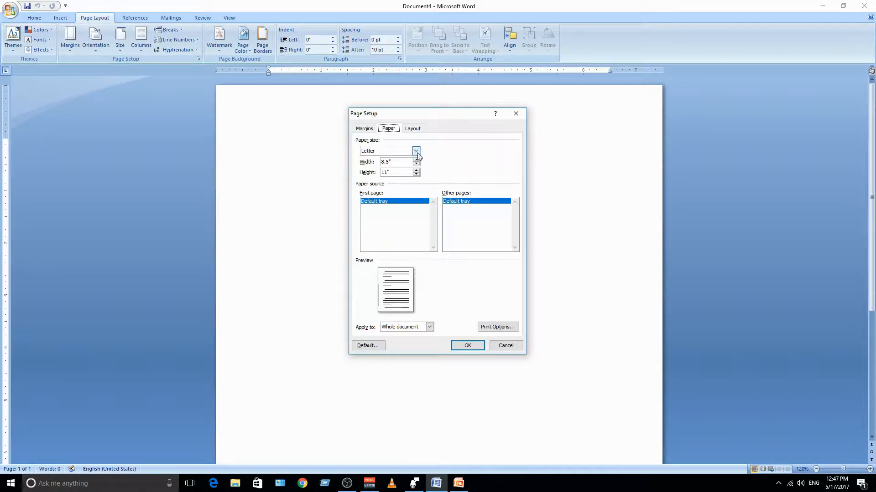
left_click(416, 151)
left_click(416, 182)
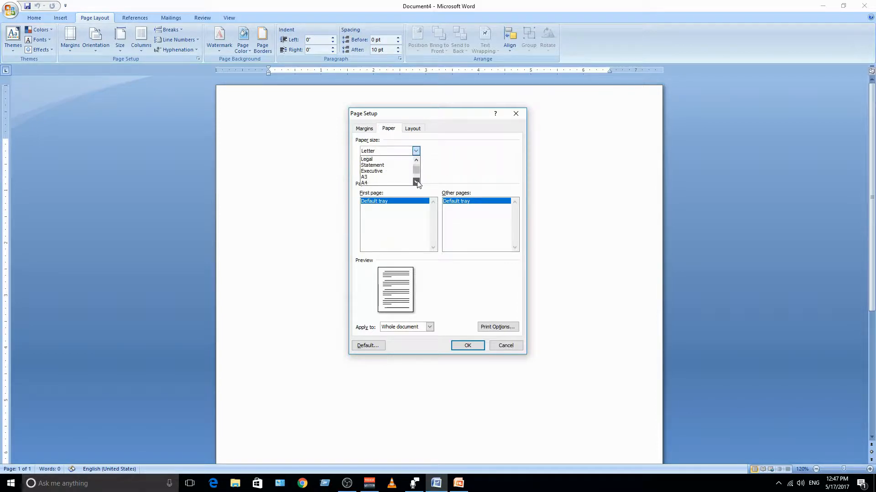
left_click(392, 183)
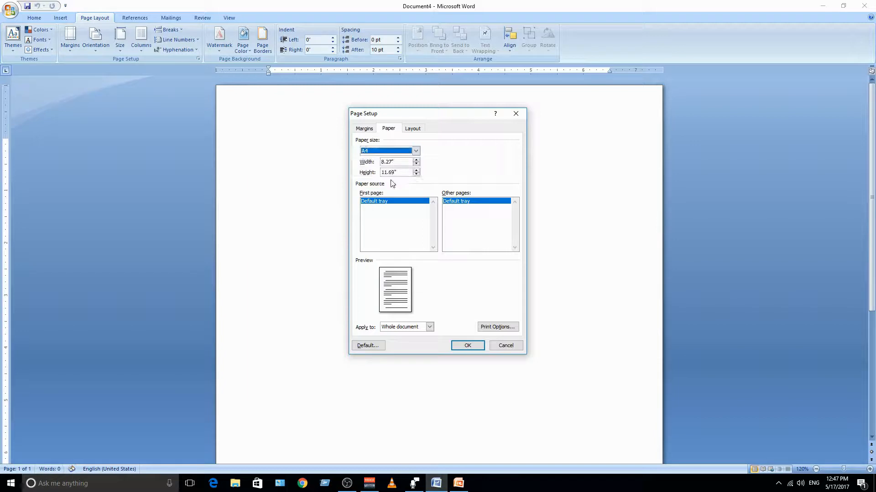
left_click(458, 347)
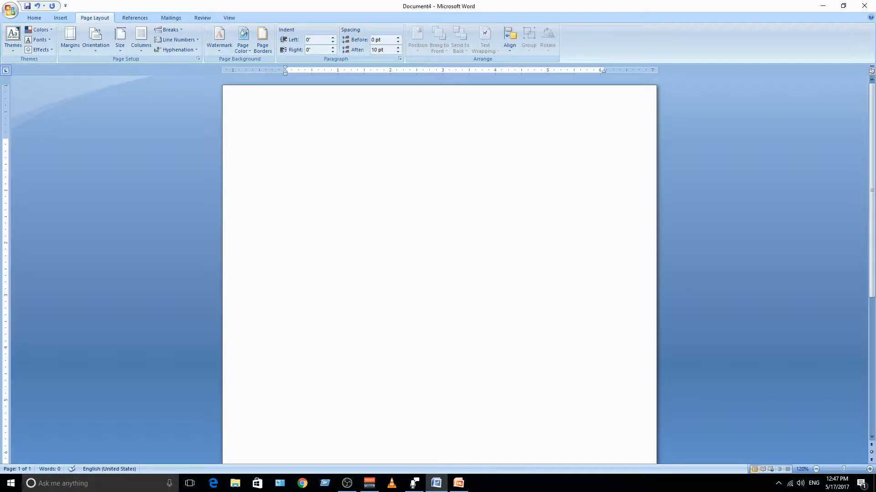
- Save the document as a Word Document named "Research Template" in the Research template folder
left_click(15, 10)
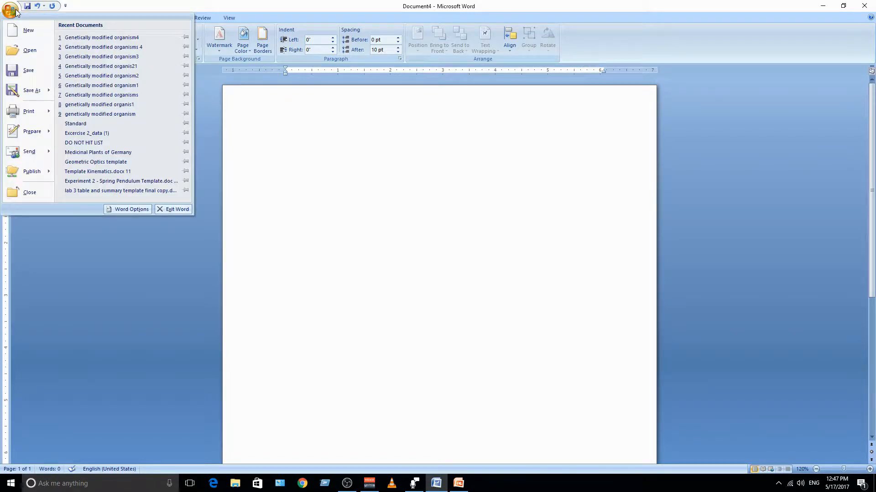
left_click(26, 69)
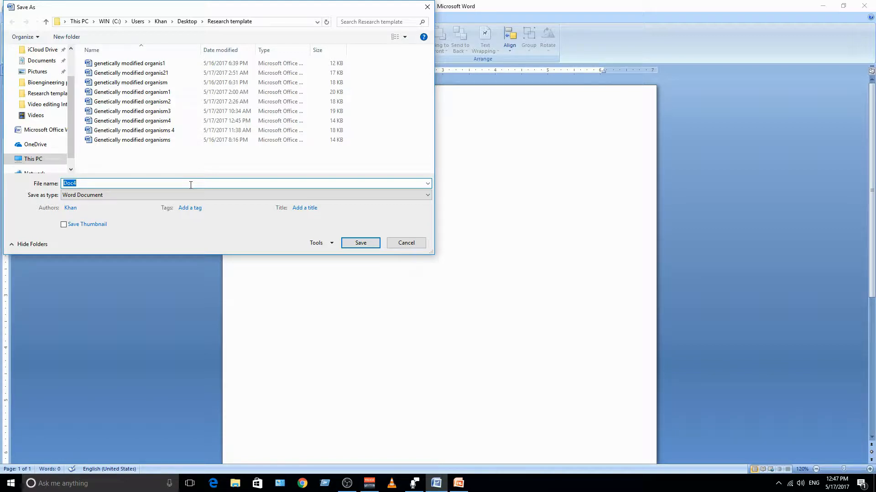
type("Research Template")
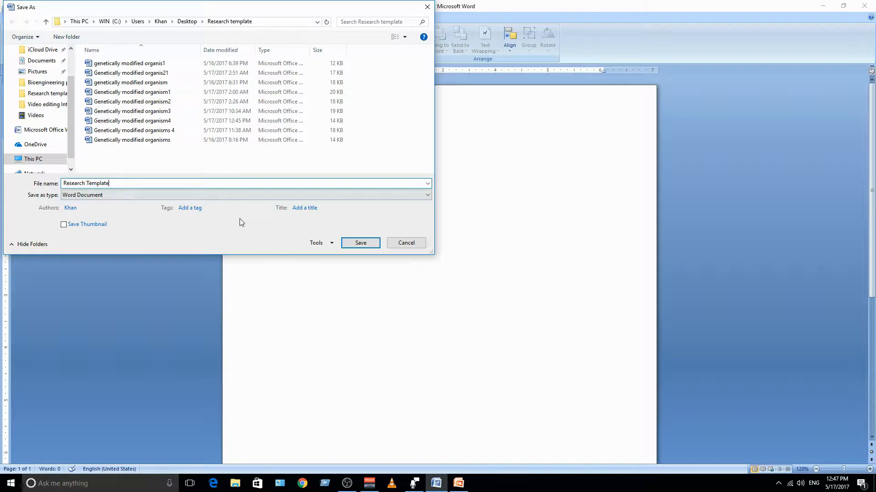
left_click(360, 243)
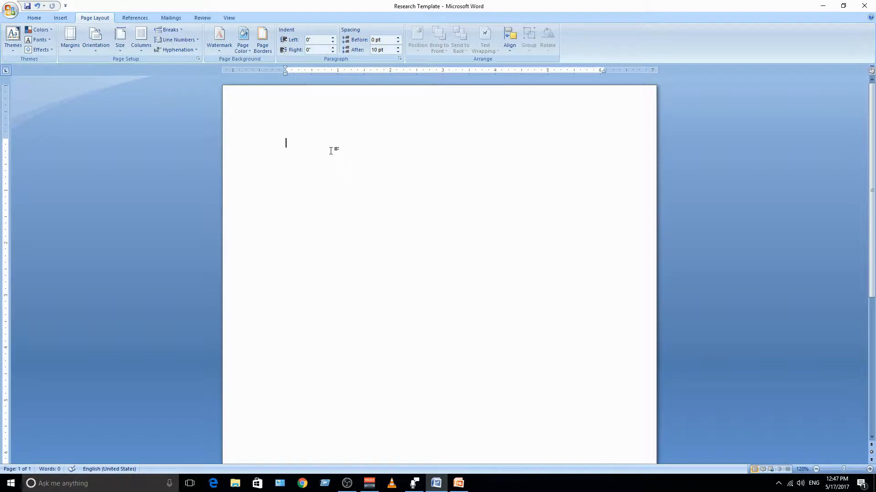
- Write the title "Genetically modified organisms (GMO's)" on the first line of the page
type("Genetically modified organi")
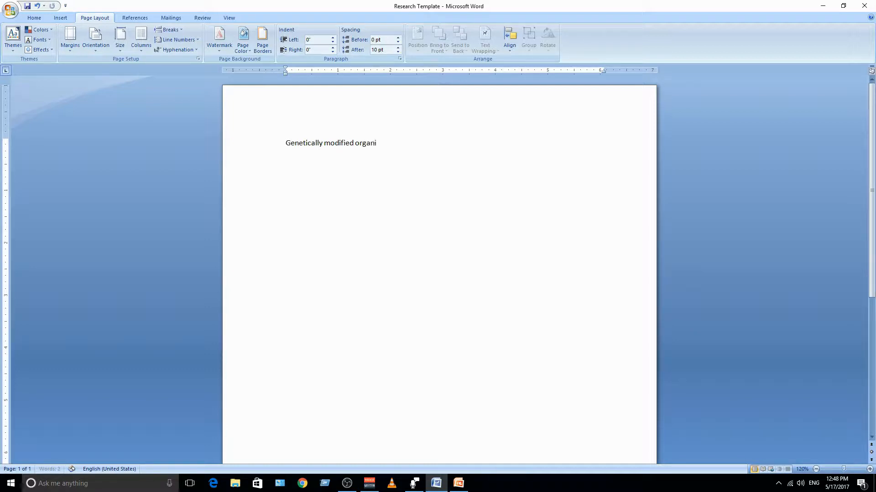
type("sms")
type(" (G")
type("M")
type("O")
type("'")
type("s)")
- Add separate lines reading "Name", "Matriculation no.:", "Institute" and "Dissertation" below the title
type("Name")
key("Return")
type("Matriculati")
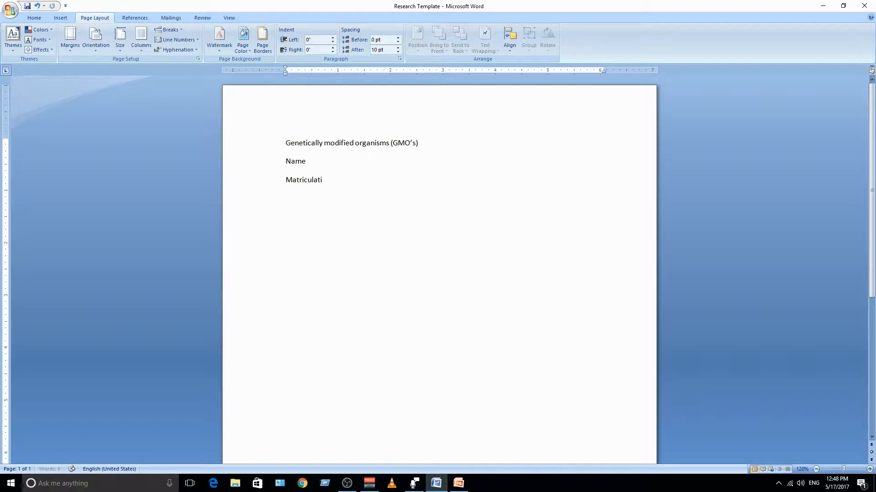
type("on no.:")
key("Return")
type("Institute")
key("Return")
type("Dissertation")
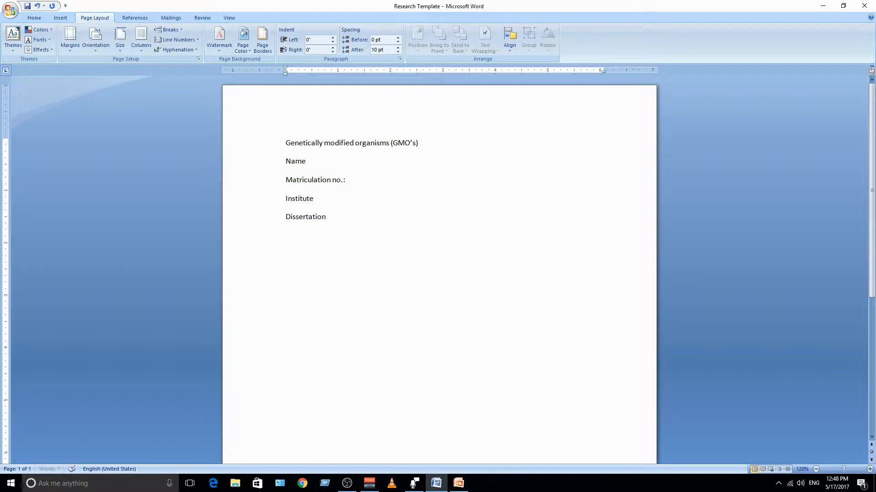
- Add a colon after each of the labels Name, Institute and Dissertation
left_click(319, 162)
type(":")
left_click(313, 199)
type(":")
left_click(318, 217)
type(":")
- Apply the Title style to the "Genetically modified organisms (GMO's)" line
left_click(359, 201)
left_click(34, 18)
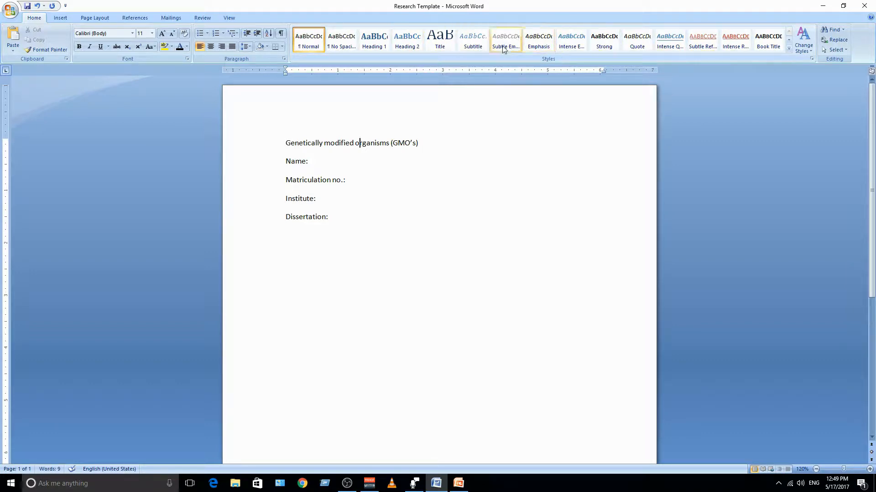
left_click(442, 47)
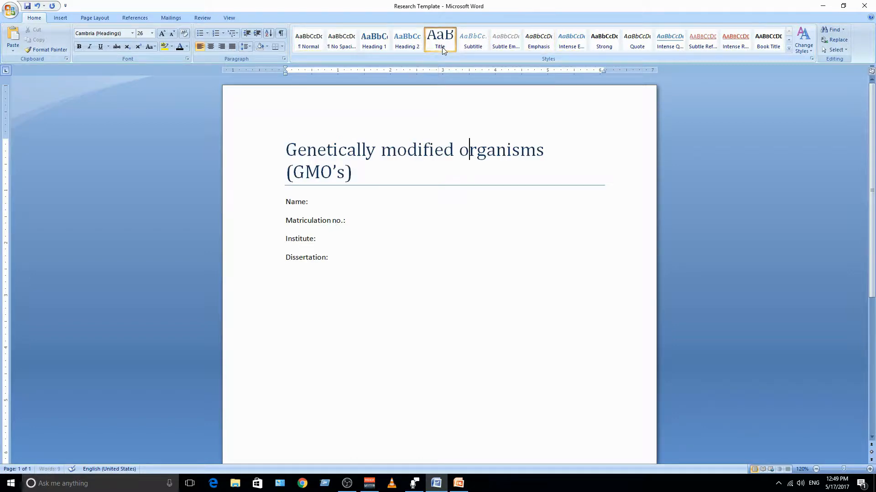
- Set the font size of the whole title to 22
left_click(152, 33)
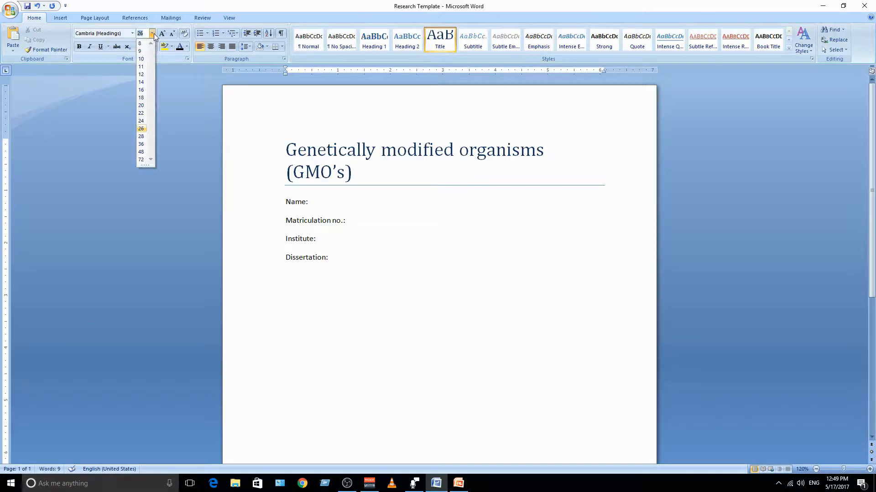
left_click(141, 122)
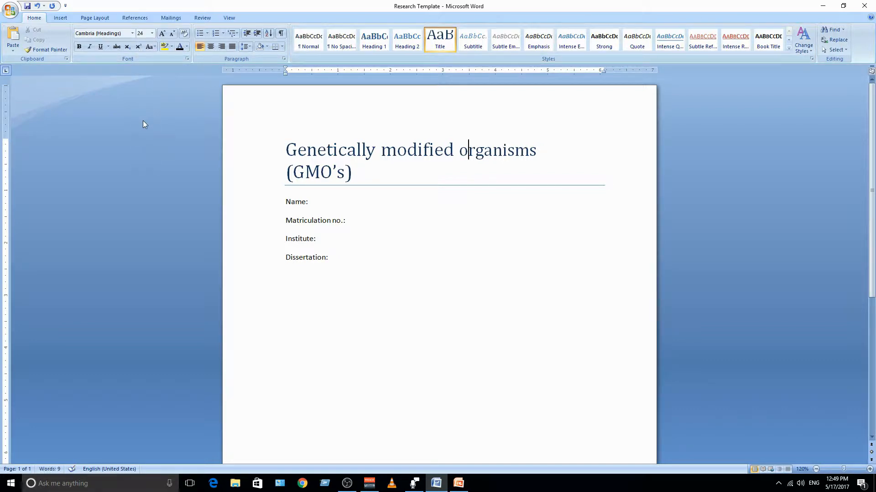
left_click(235, 152)
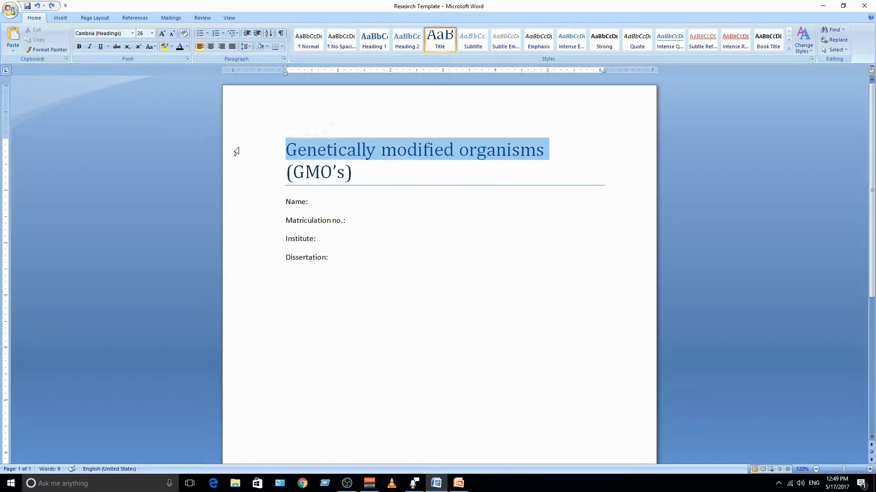
left_click_drag(236, 155, 234, 176)
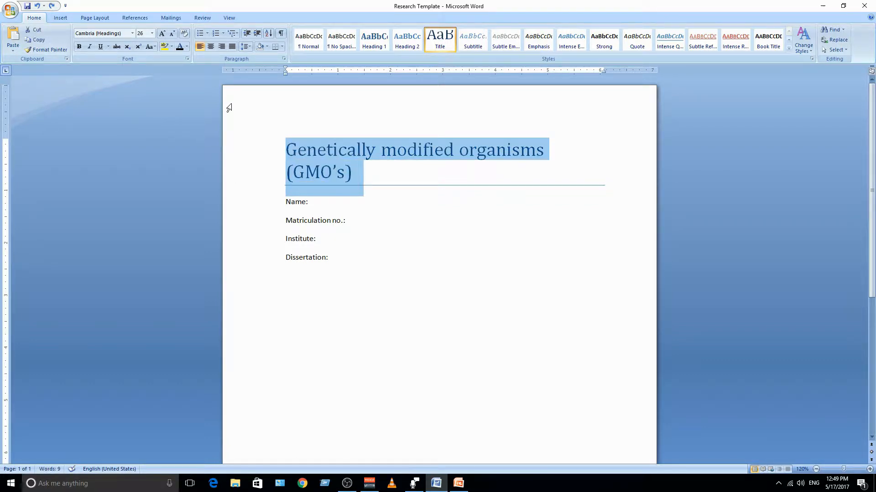
left_click(152, 34)
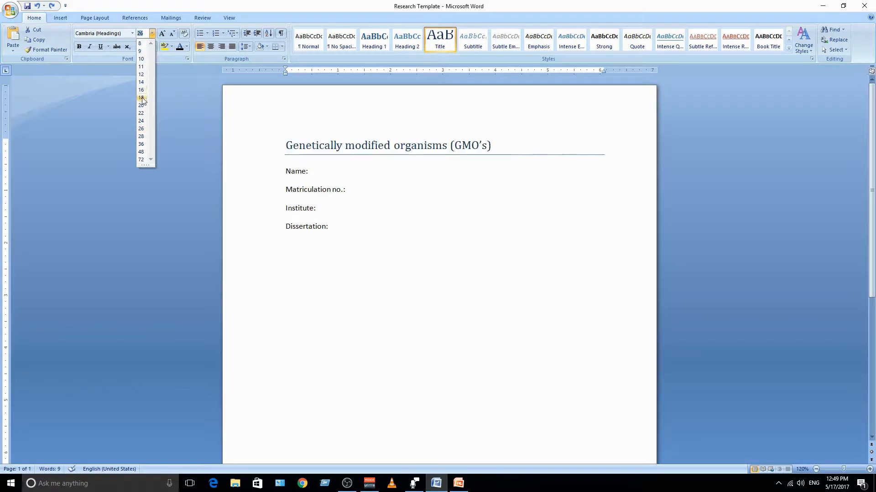
left_click(141, 113)
left_click(416, 230)
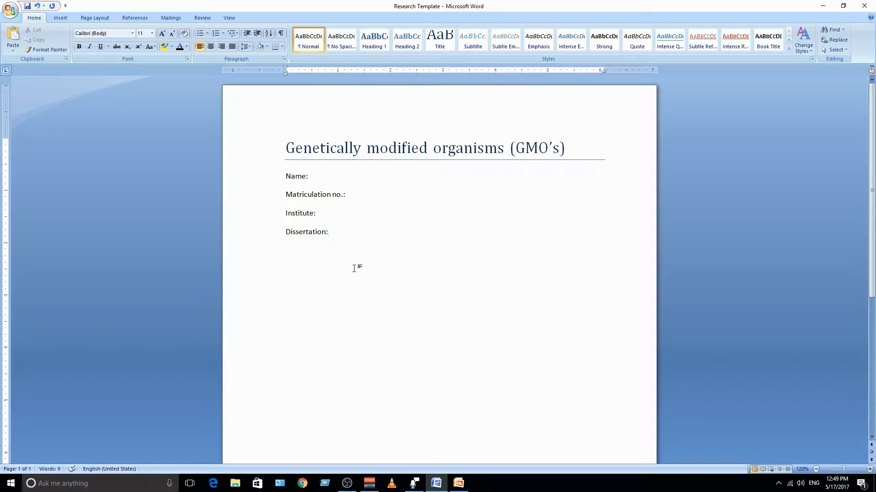
- Insert a blank line above the Name line and a page break after the Dissertation line
left_click(286, 176)
key("Return")
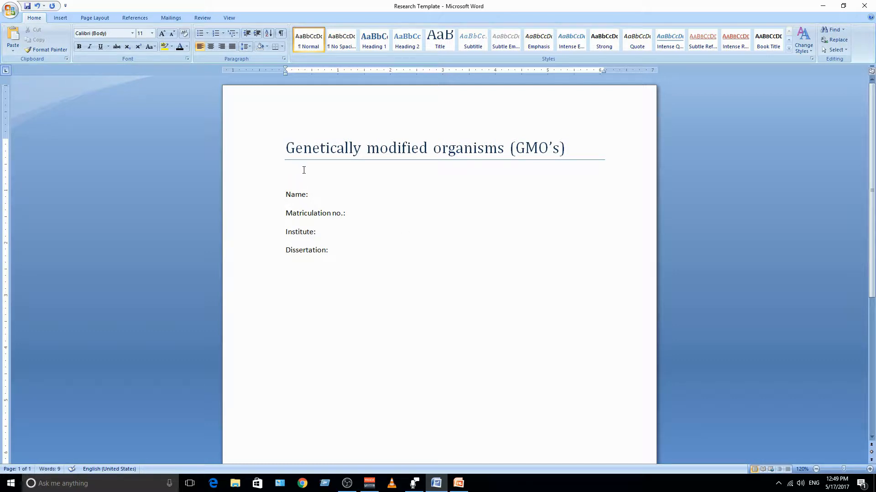
left_click(347, 250)
scroll(347, 254, "down", 3)
scroll(348, 252, "up", 2)
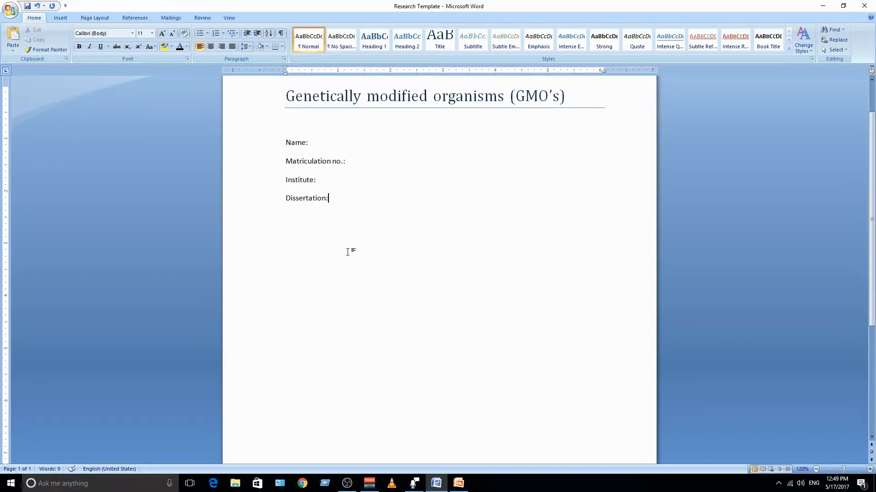
left_click(63, 21)
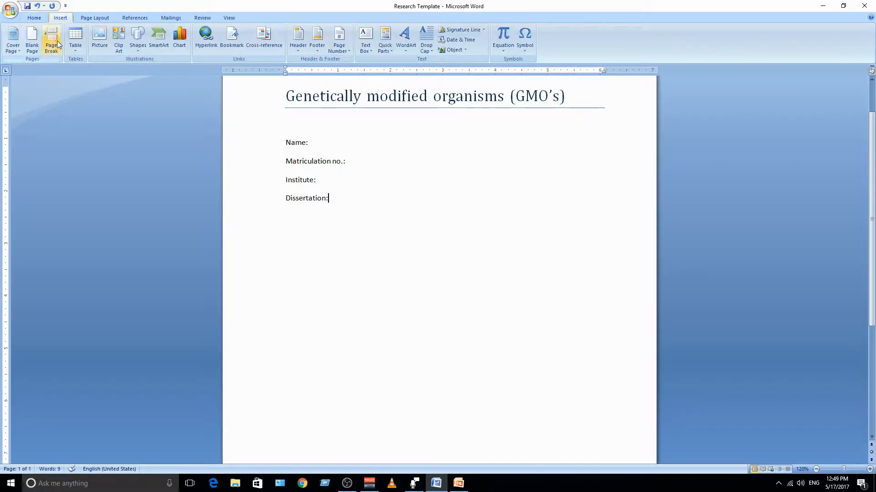
left_click(52, 37)
- Enter the section headings "Introduction", "Background" and "Hypothesis" on separate lines of the second page
scroll(323, 310, "down", 8)
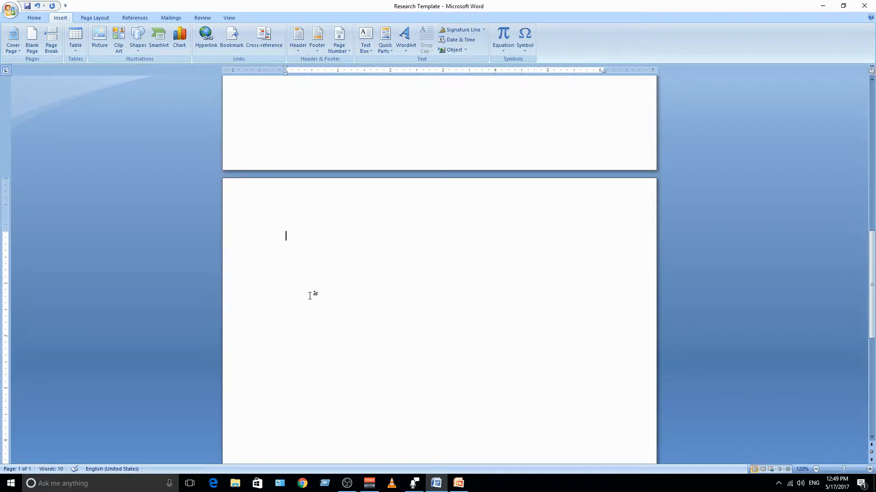
scroll(310, 294, "down", 2)
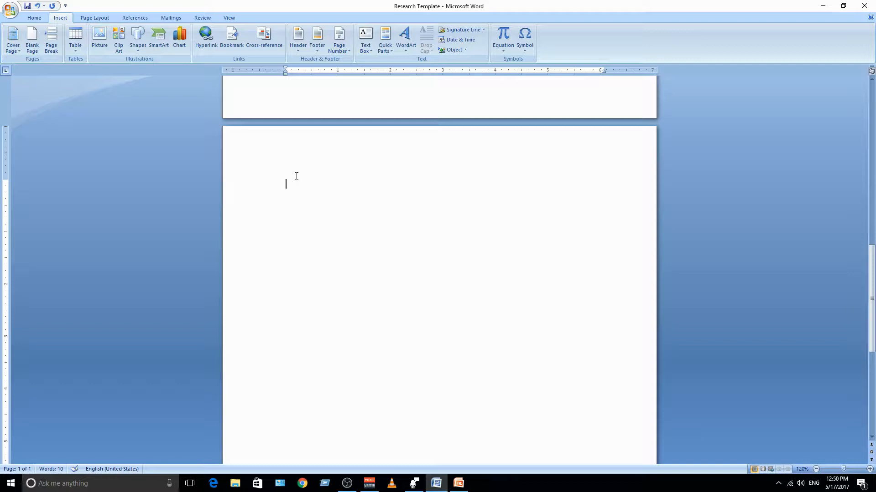
left_click(297, 176)
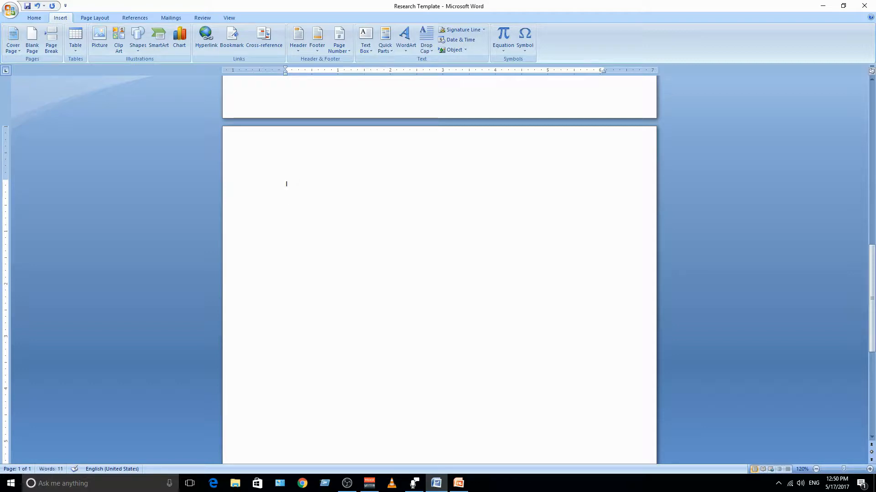
type("Introduction")
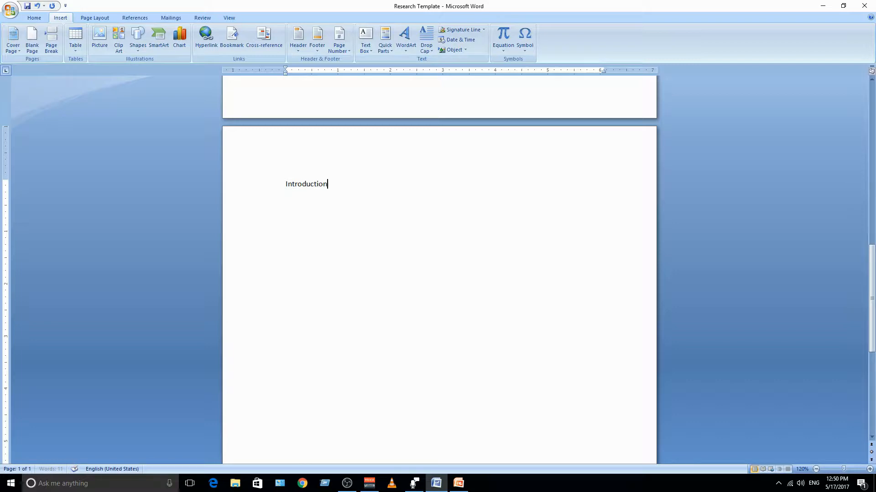
key("Return")
type("Background")
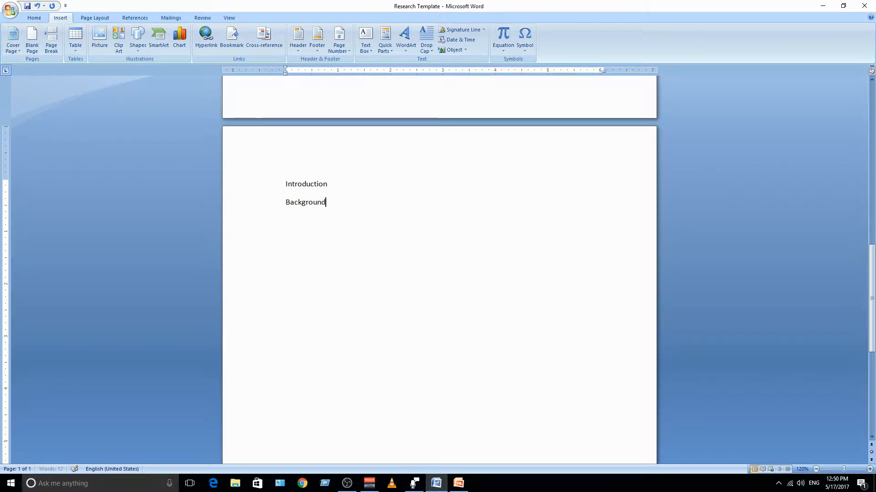
key("Return")
type("Hypothesis")
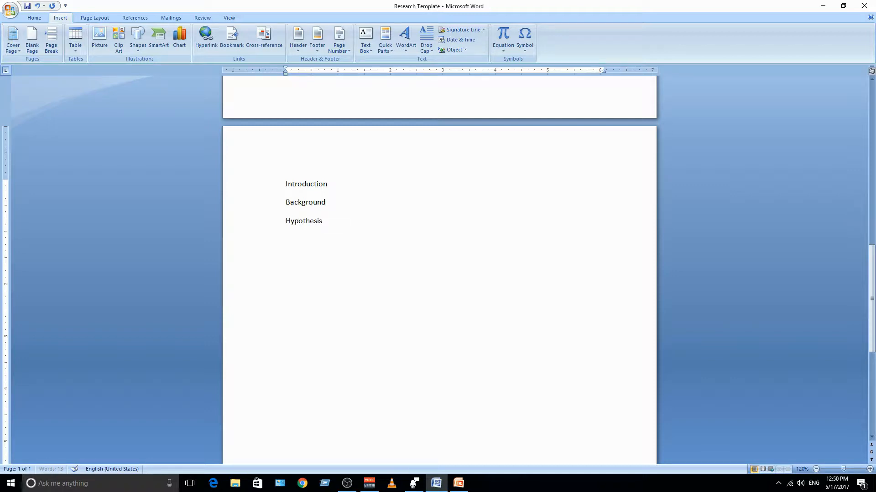
- Continue the heading list with "Objectives", "Materials and Methods" and "Methods" on separate lines, ending on a new line
key("Return")
type("Objectives")
key("Return")
type("Materials and ")
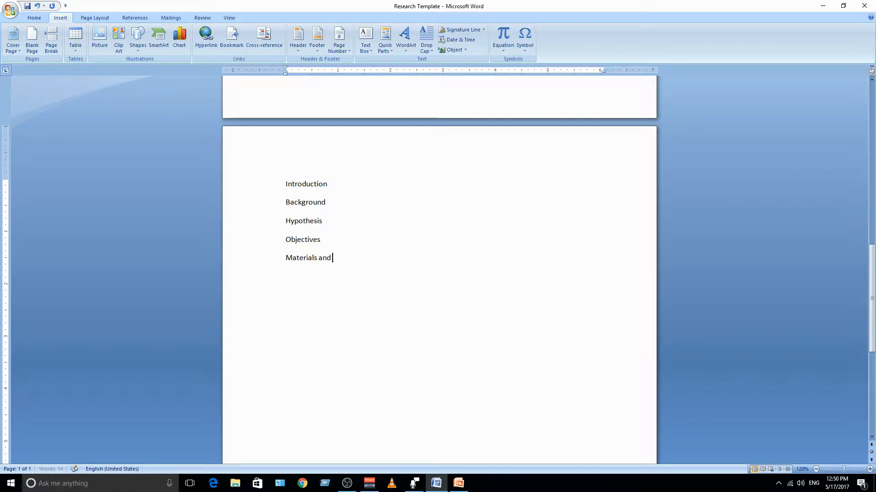
type("Methods")
key("Return")
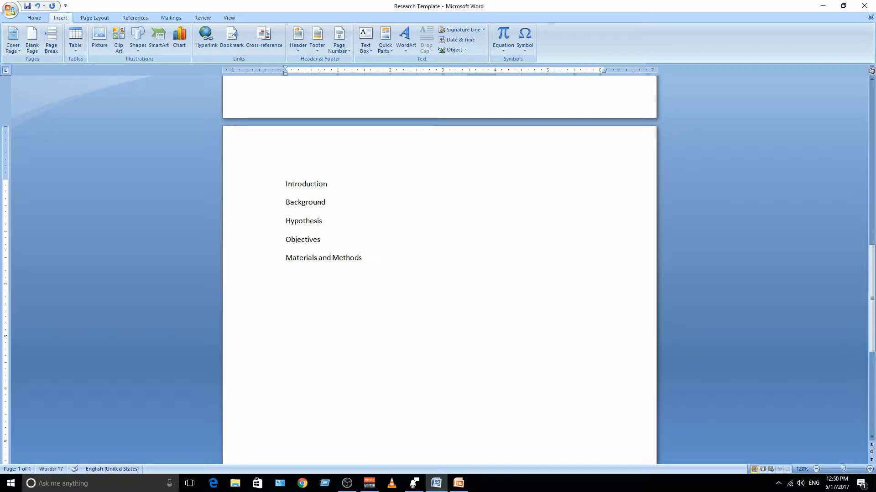
type("M")
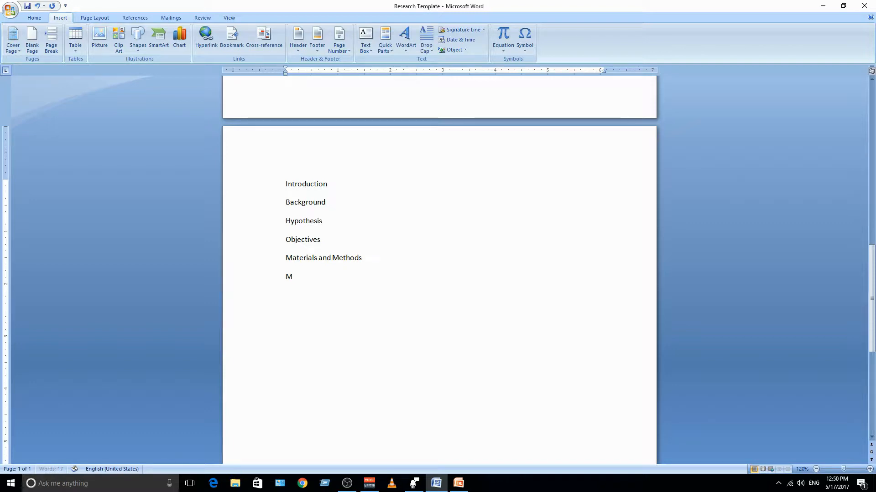
type("ethods")
key("Return")
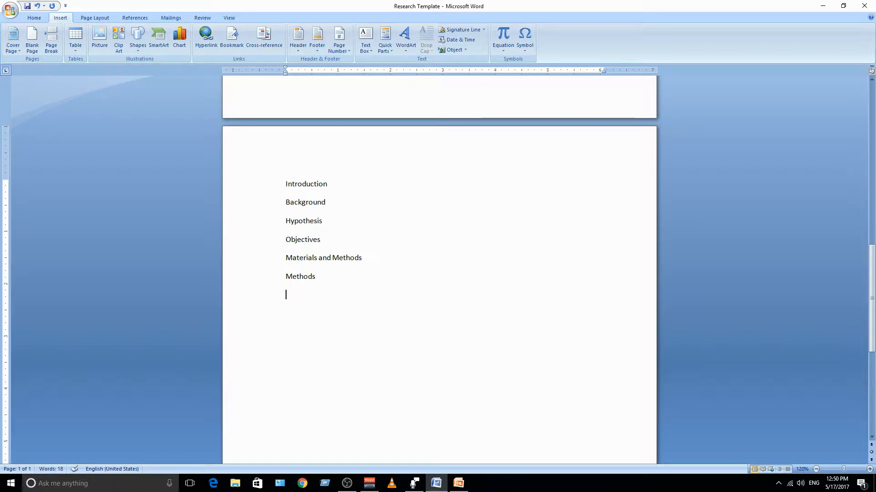
- Add the headings "Analysis", "PCR" and "Recombination DNA technology" on separate lines below Methods
type("Analysis")
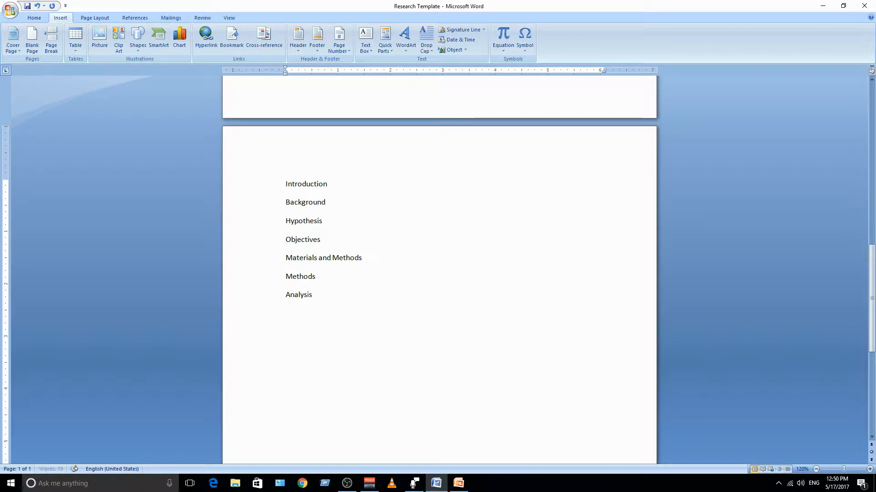
key("Return")
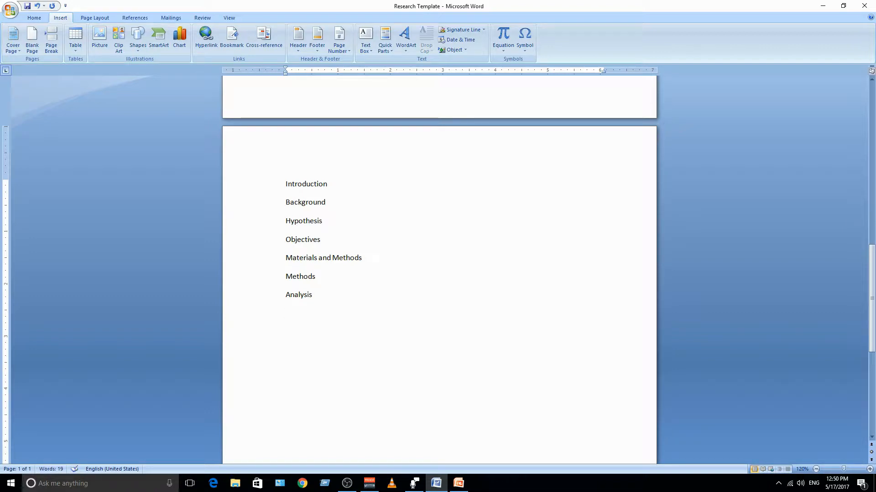
type("PCR")
key("Return")
type("Reco")
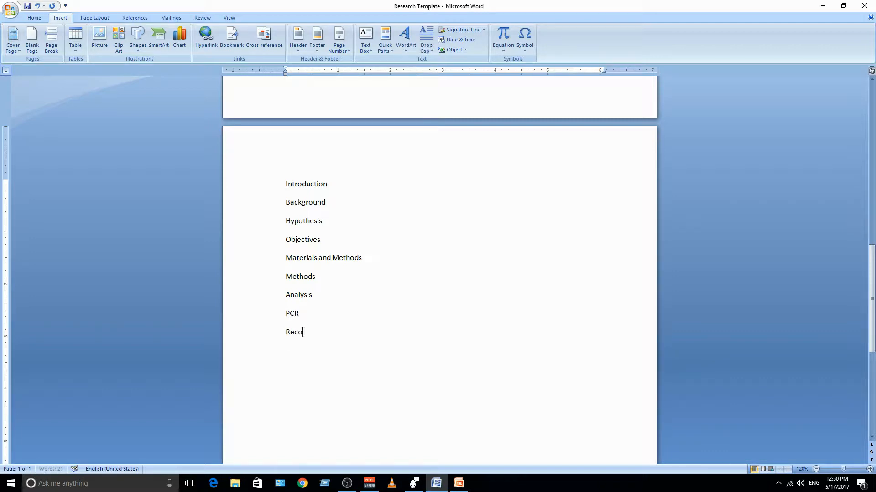
type("mbination DNA technology")
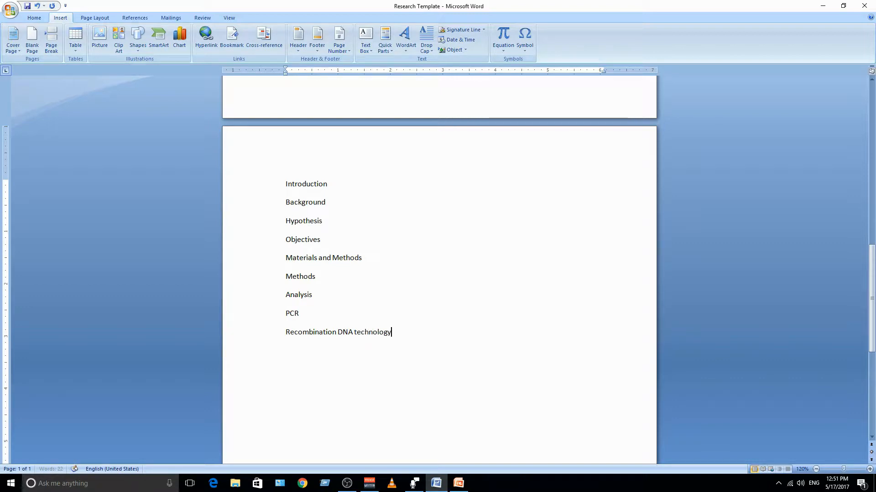
- Continue the heading list with "Results", "Discussions" and "Conclusion" on separate lines, ending on a new line
key("Return")
type("Results")
key("Return")
type("Discussions")
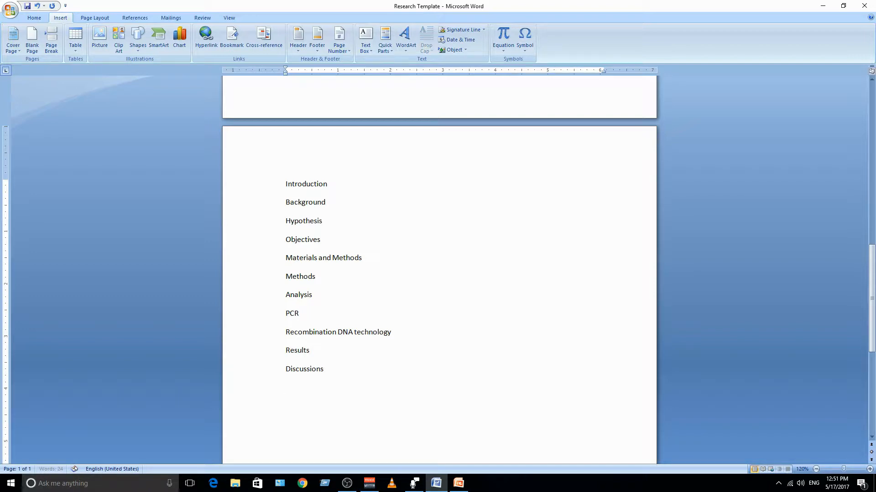
key("Return")
type("C")
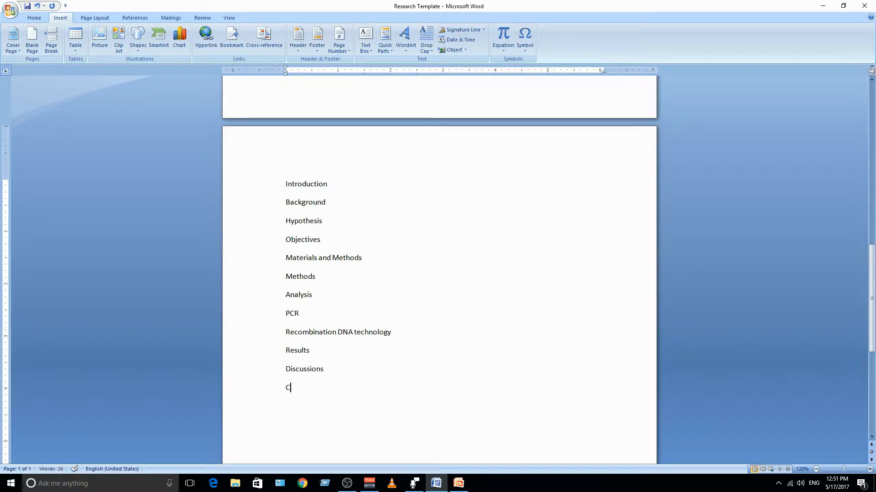
type("onclusion")
key("Return")
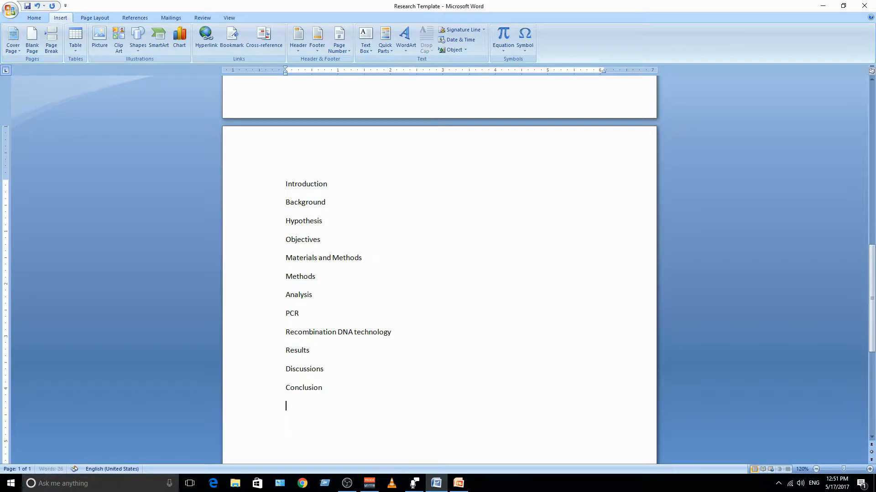
- Complete the heading list with "References" and "Appendix" on separate lines
type("References")
key("Return")
type("Ap")
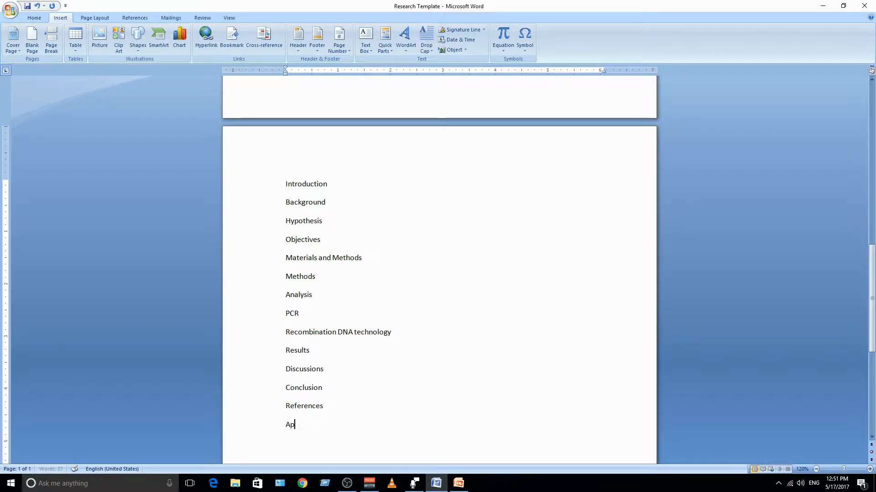
type("pendix")
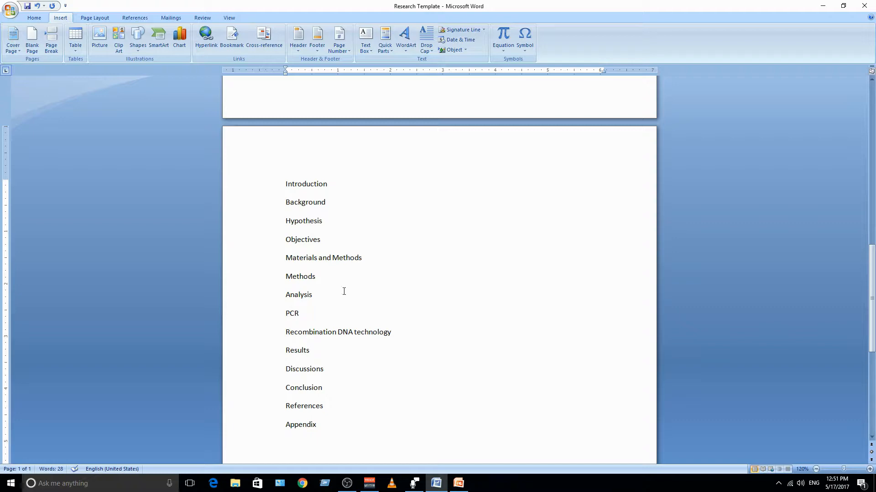
- Paste the copied paragraph beginning "Genetically modified organism (GMO), organism whose genome has been engineered" below the Introduction heading and remove the extra blank line
scroll(310, 327, "up", 15)
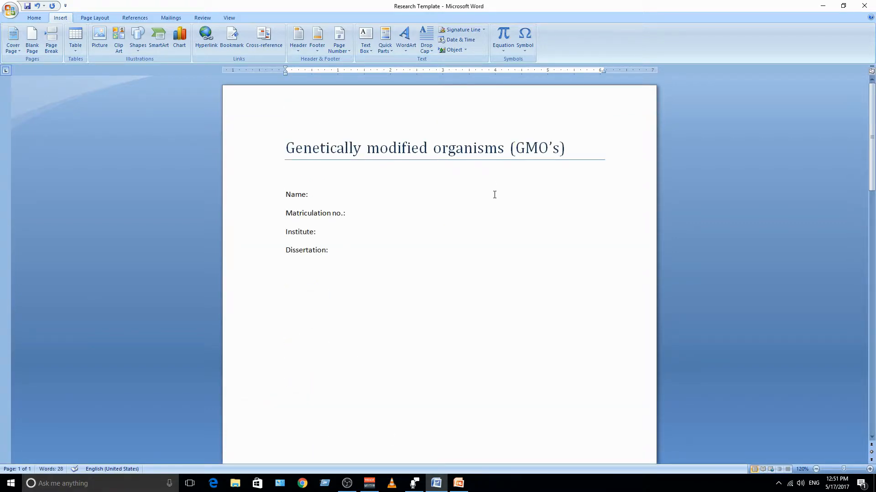
scroll(496, 197, "down", 5)
scroll(498, 201, "down", 5)
scroll(343, 407, "down", 3)
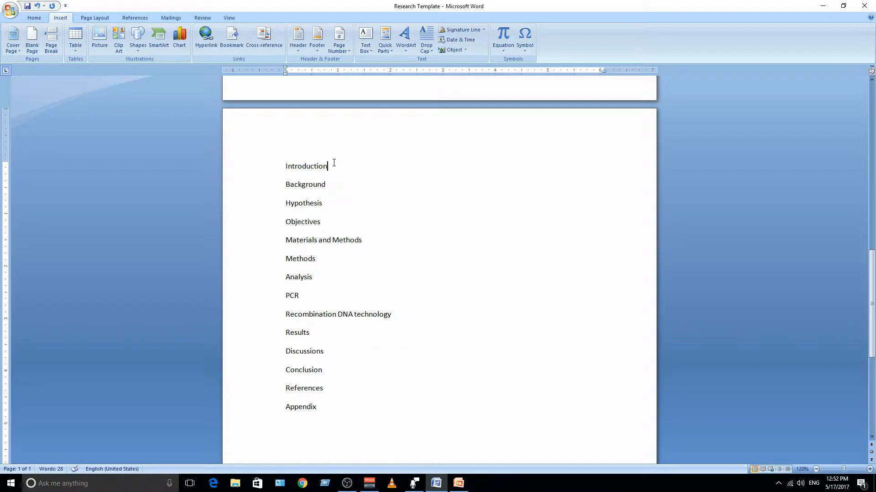
key("Return")
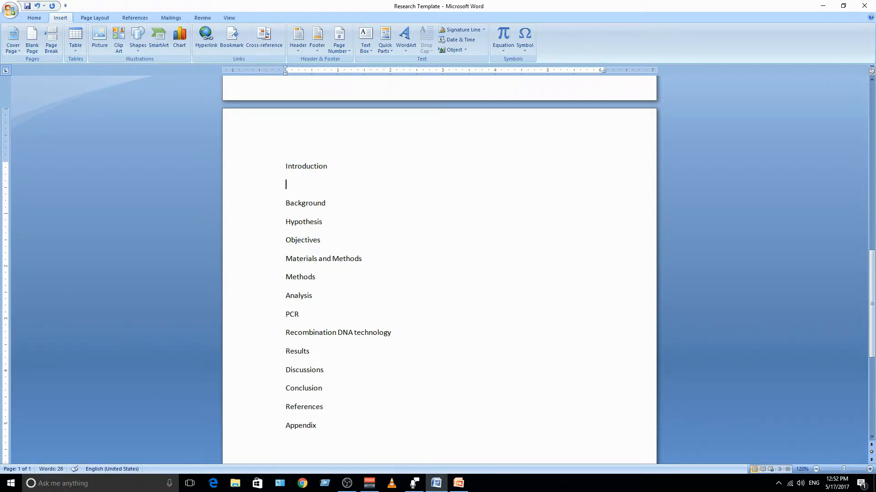
type("Genetically modified organism (GMO), organism whose genome has been engineered in the laboratory in order to favor the expression of desired physiological traits or the production of desired biological products. In conventional livestock production, crop farming, and even pet breeding, it has long been the practice to breed select individuals of a species in order to produce offspring that have desirable traits.")
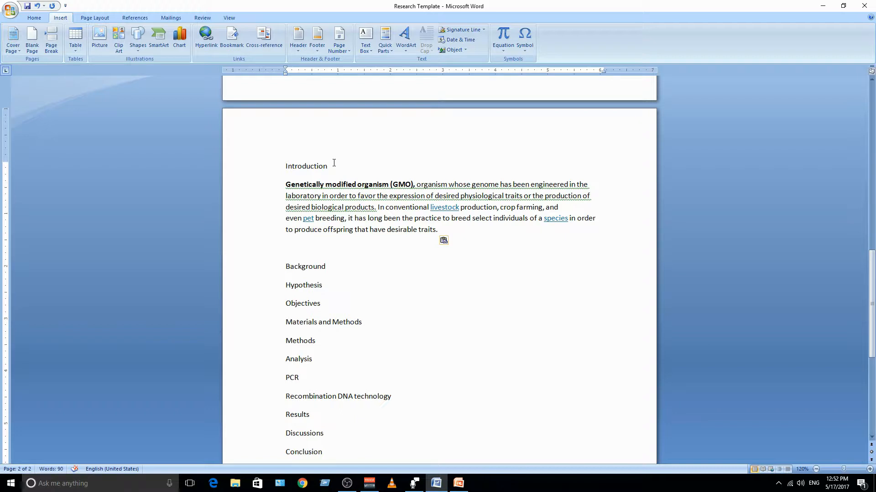
key("Delete")
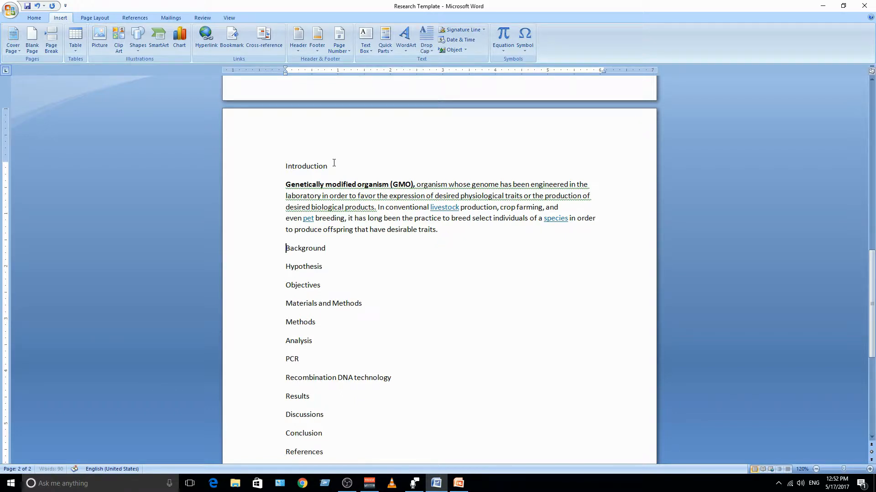
- Paste the same GMO paragraph on a new line below the Background heading and delete the blank line after it
left_click(334, 248)
key("Return")
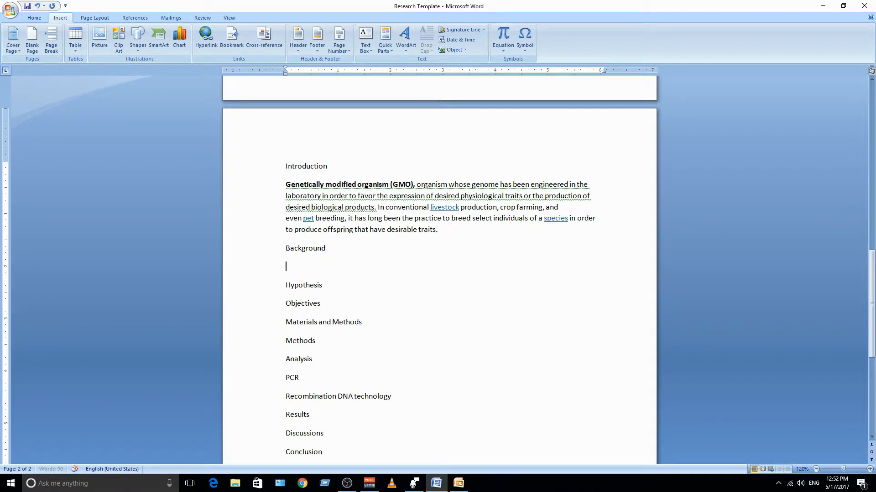
type("Genetically modified organism (GMO), organism whose genome has been engineered in the laboratory in order to favor the expression of desired physiological traits or the production of desired biological products. In conventional livestock production, crop farming, and even pet breeding, it has long been the practice to breed select individuals of a species in order to produce offspring that have desirable traits.")
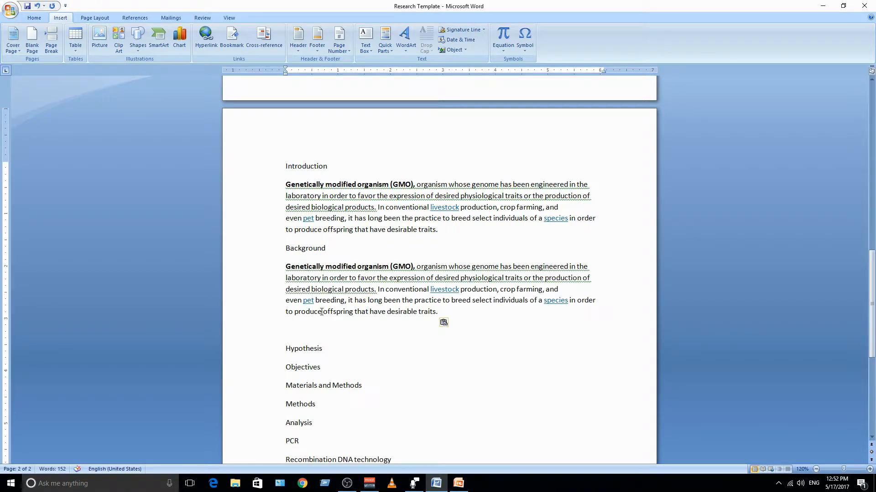
key("Delete")
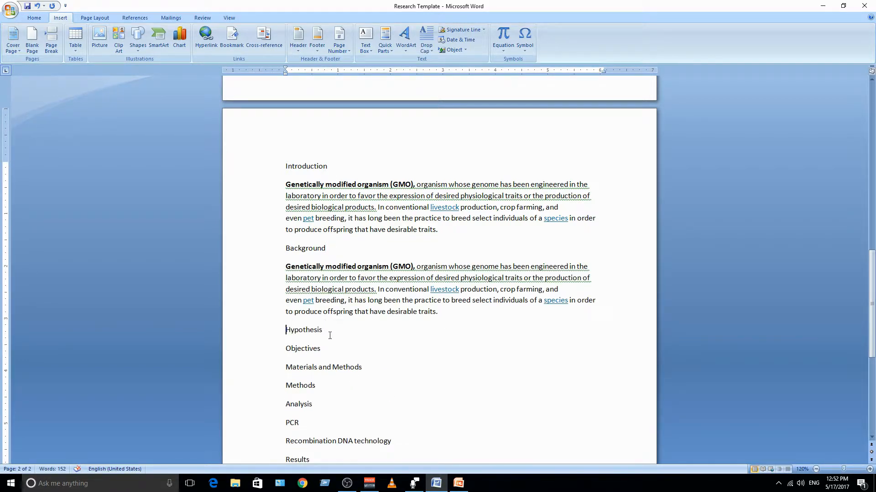
- Paste the GMO paragraph on a new line below the Hypothesis heading and delete the blank line before Objectives
left_click(331, 331)
key("Return")
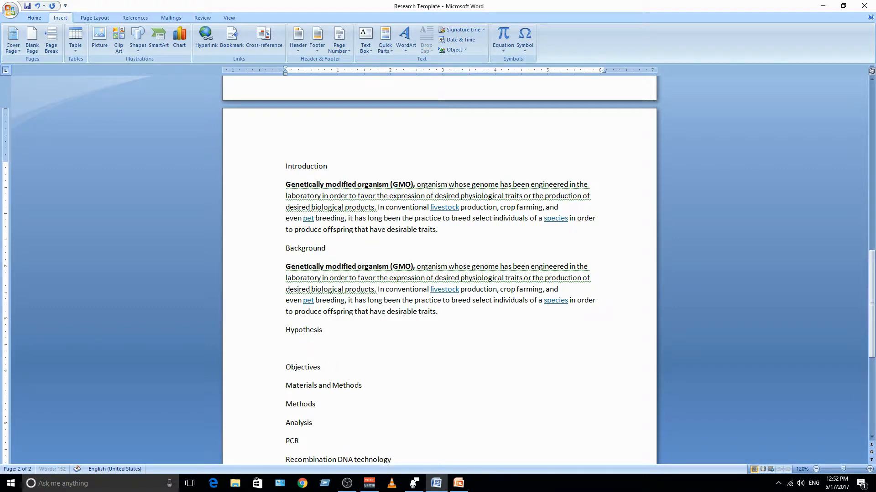
type("Genetically modified organism (GMO), organism whose genome has been engineered in the laboratory in order to favor the expression of desired physiological traits or the production of desired biological products. In conventional livestock production, crop farming, and even pet breeding, it has long been the practice to breed select individuals of a species in order to produce offspring that have desirable traits.")
scroll(331, 331, "down", 3)
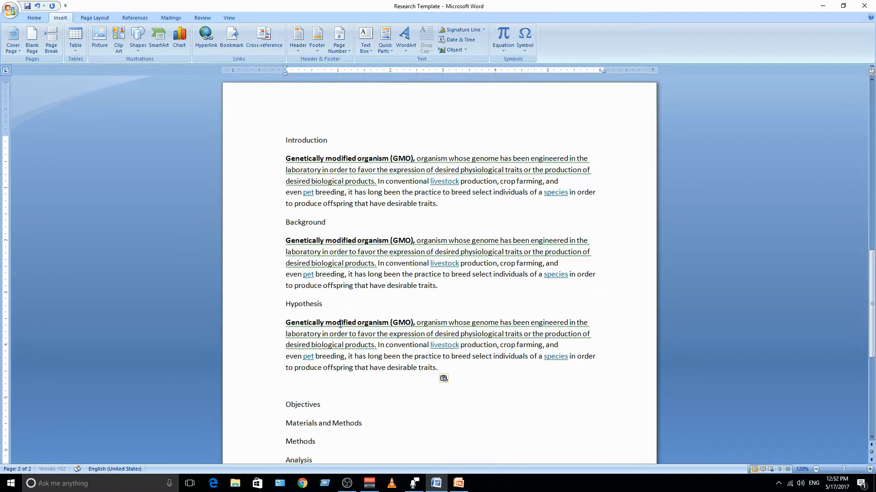
key("Delete")
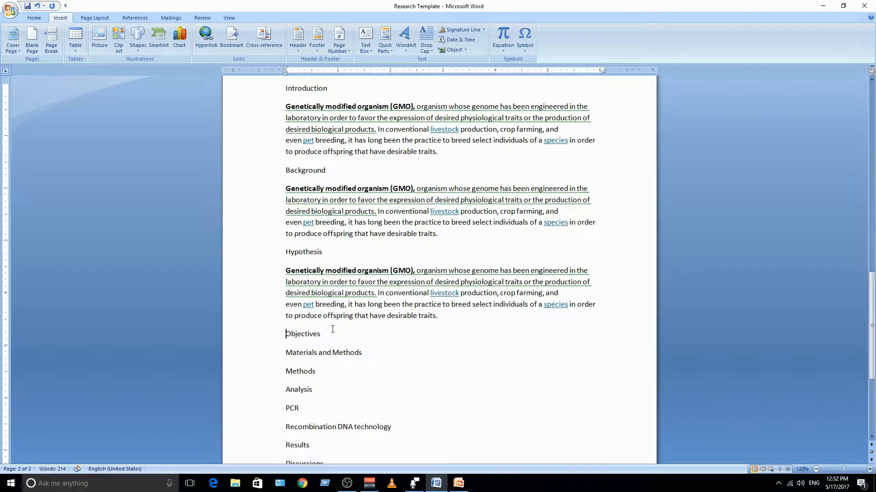
- Paste the GMO paragraph on a new line below the Objectives heading and delete the blank line before Materials and Methods
left_click(332, 328)
left_click(326, 335)
key("Return")
type("Genetically modified organism (GMO), organism whose genome has been engineered in the laboratory in order to favor the expression of desired physiological traits or the production of desired biological products. In conventional livestock production, crop farming, and even pet breeding, it has long been the practice to breed select individuals of a species in order to produce offspring that have desirable traits.")
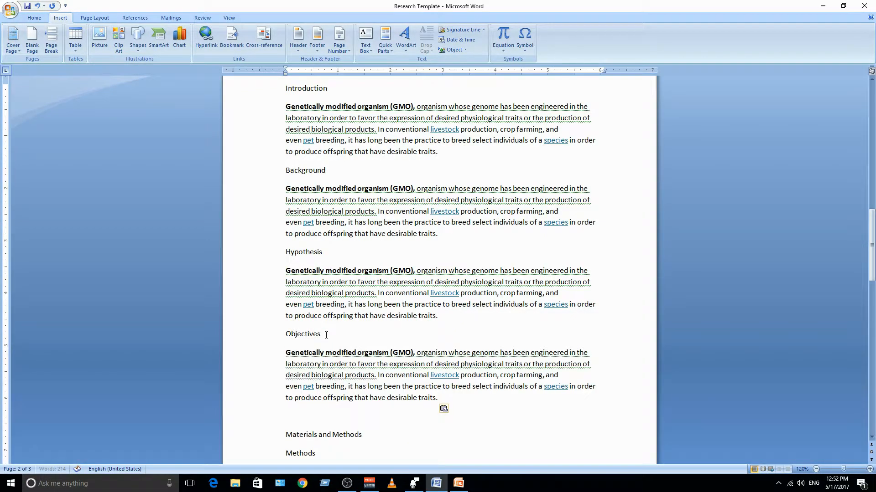
scroll(335, 336, "down", 4)
key("Delete")
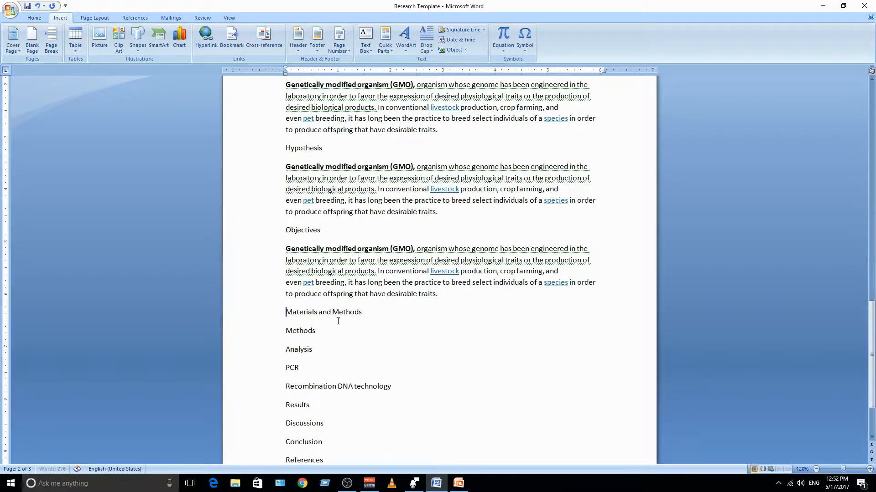
- Paste the GMO paragraph on a new line below the Materials and Methods heading and delete the blank line after it
left_click(362, 313)
key("Return")
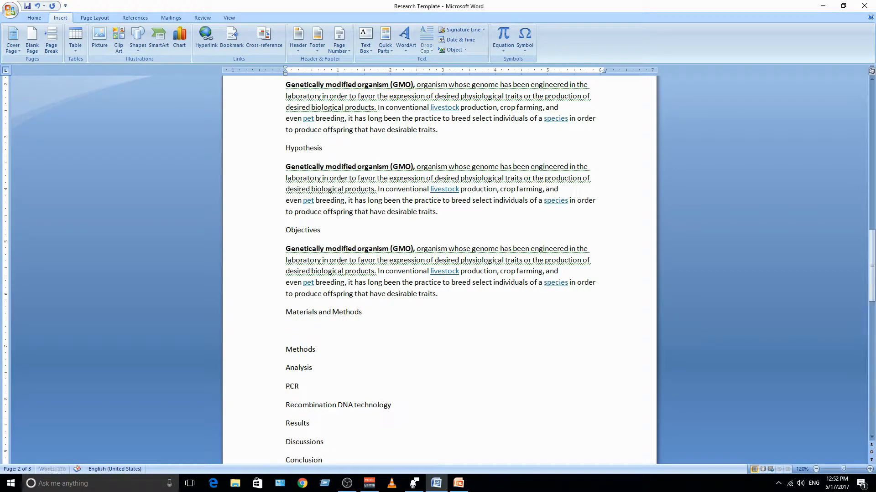
type("Genetically modified organism (GMO), organism whose genome has been engineered in the laboratory in order to favor the expression of desired physiological traits or the production of desired biological products. In conventional livestock production, crop farming, and even pet breeding, it has long been the practice to breed select individuals of a species in order to produce offspring that have desirable traits.")
scroll(367, 315, "down", 3)
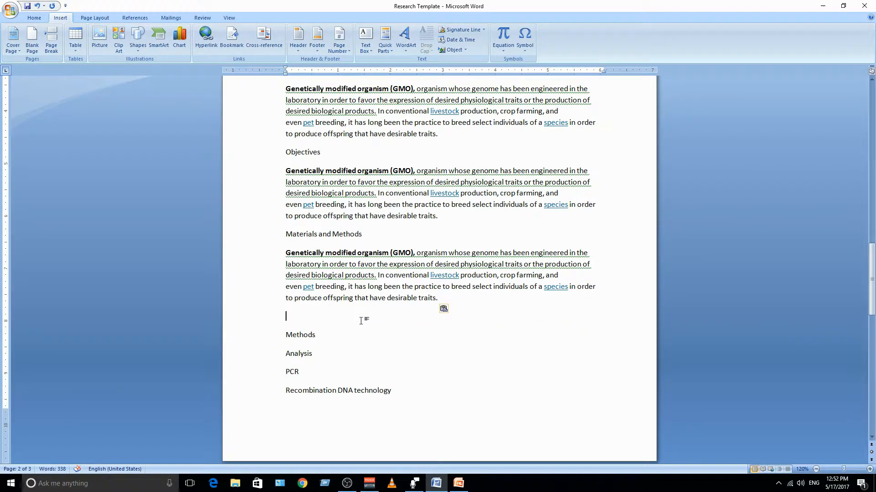
key("Delete")
- Paste the GMO paragraph on a new line below the Methods heading
left_click(361, 321)
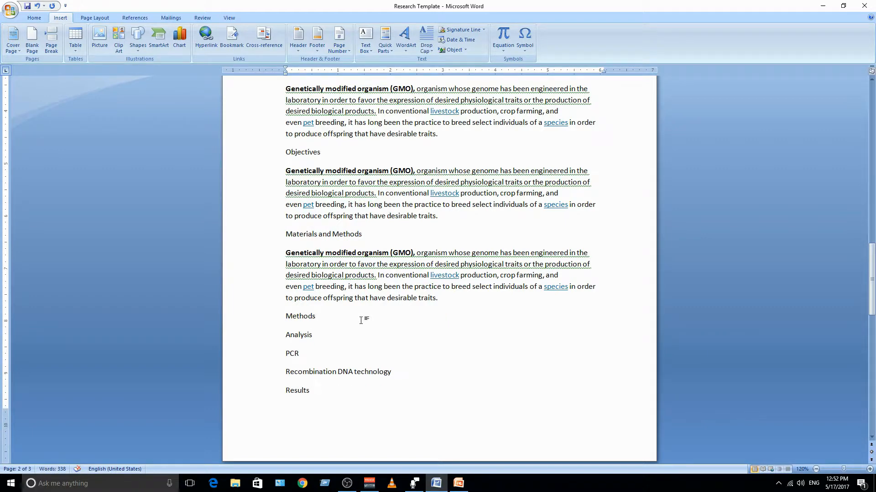
key("Return")
type("Genetically modified organism (GMO), organism whose genome has been engineered in the laboratory in order to favor the expression of desired physiological traits or the production of desired biological products. In conventional livestock production, crop farming, and even pet breeding, it has long been the practice to breed select individuals of a species in order to produce offspring that have desirable traits.")
scroll(362, 320, "down", 9)
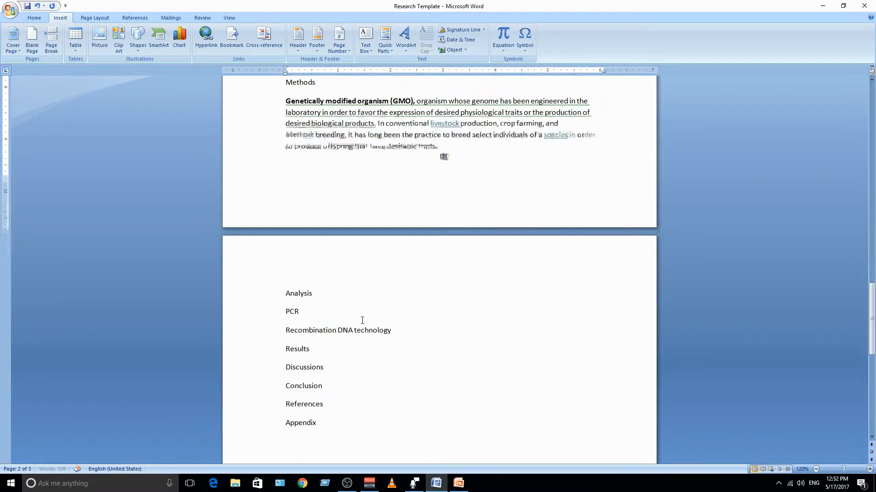
- Paste the GMO paragraph on a new line below the Analysis heading and delete the blank line before PCR
left_click(331, 291)
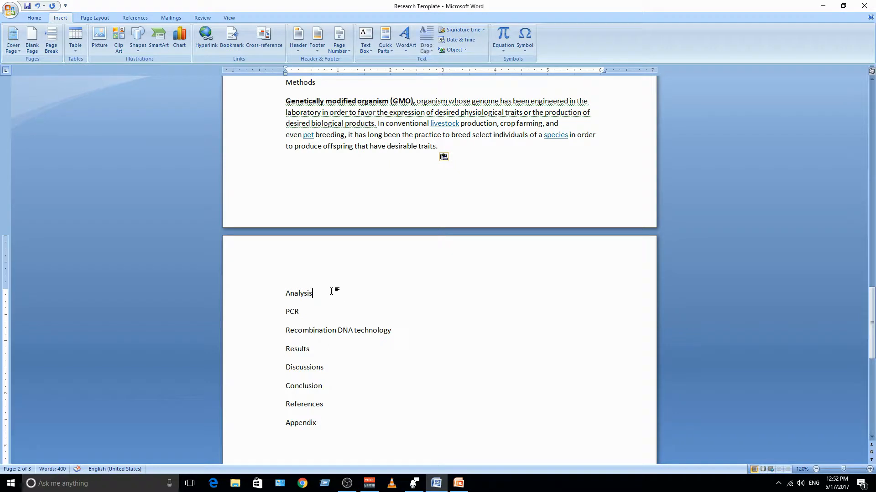
key("Return")
type("Genetically modified organism (GMO), organism whose genome has been engineered in the laboratory in order to favor the expression of desired physiological traits or the production of desired biological products. In conventional livestock production, crop farming, and even pet breeding, it has long been the practice to breed select individuals of a species in order to produce offspring that have desirable traits.")
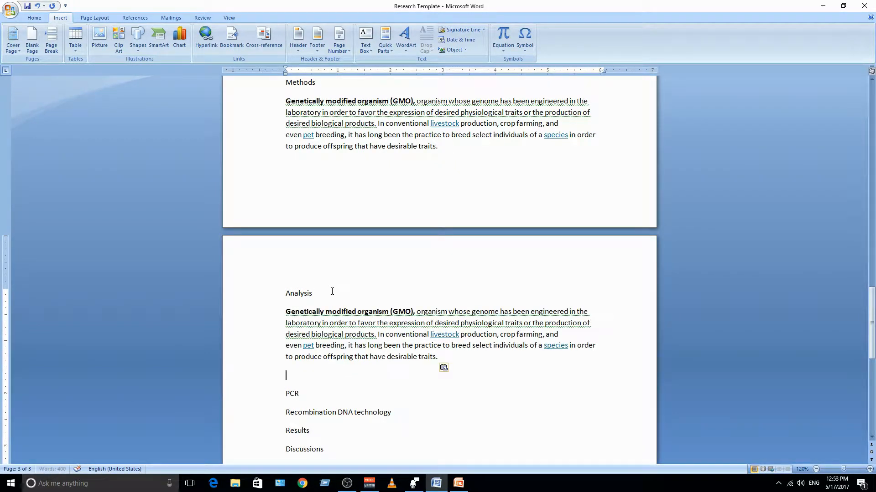
key("Delete")
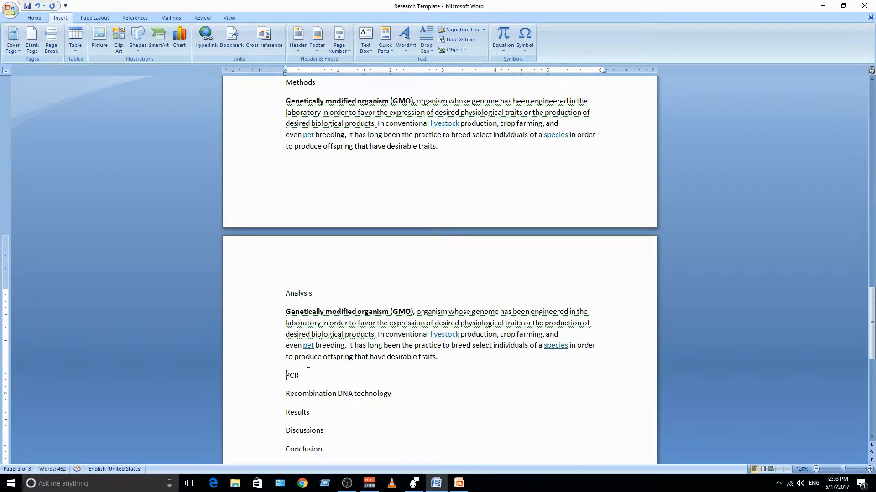
- Paste the GMO paragraph on a new line below the PCR heading and delete the blank line before Recombination DNA technology
left_click(307, 375)
key("Return")
type("Genetically modified organism (GMO), organism whose genome has been engineered in the laboratory in order to favor the expression of desired physiological traits or the production of desired biological products. In conventional livestock production, crop farming, and even pet breeding, it has long been the practice to breed select individuals of a species in order to produce offspring that have desirable traits.")
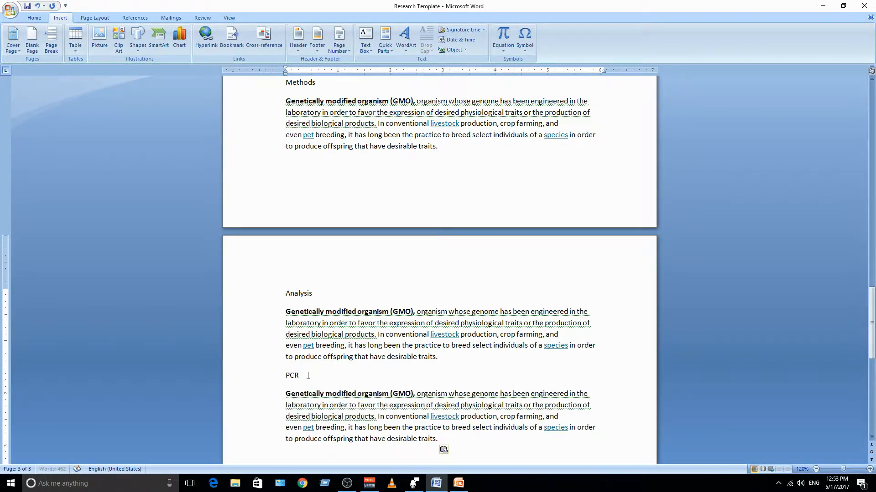
scroll(308, 375, "down", 3)
key("Delete")
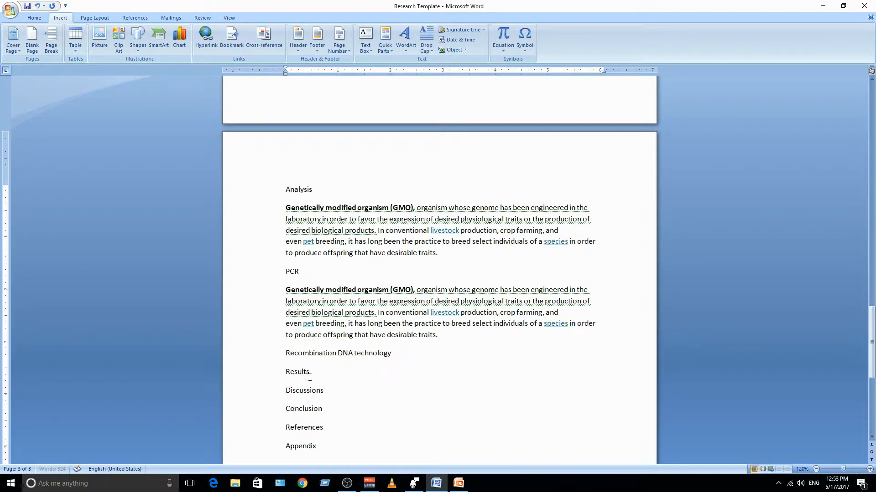
- Paste the GMO paragraph on a new line below the Recombination DNA technology heading and delete the blank line before Results
left_click(396, 356)
key("Return")
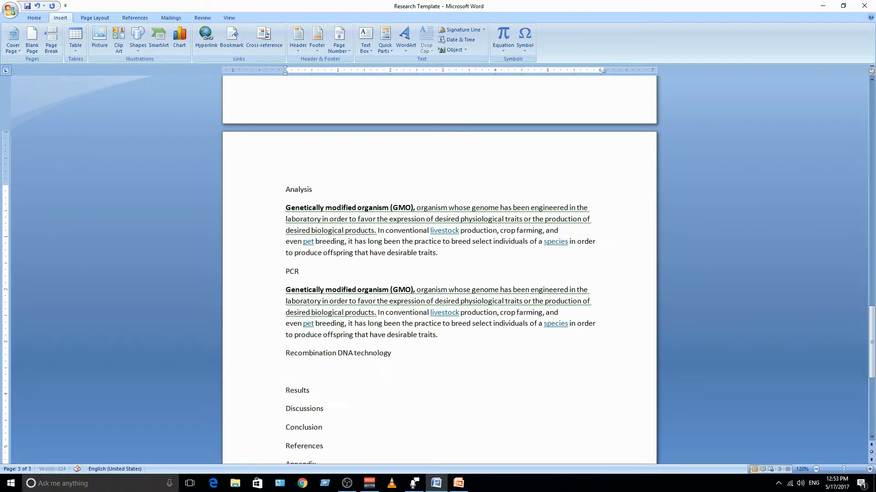
type("Genetically modified organism (GMO), organism whose genome has been engineered in the laboratory in order to favor the expression of desired physiological traits or the production of desired biological products. In conventional livestock production, crop farming, and even pet breeding, it has long been the practice to breed select individuals of a species in order to produce offspring that have desirable traits.")
scroll(360, 360, "down", 3)
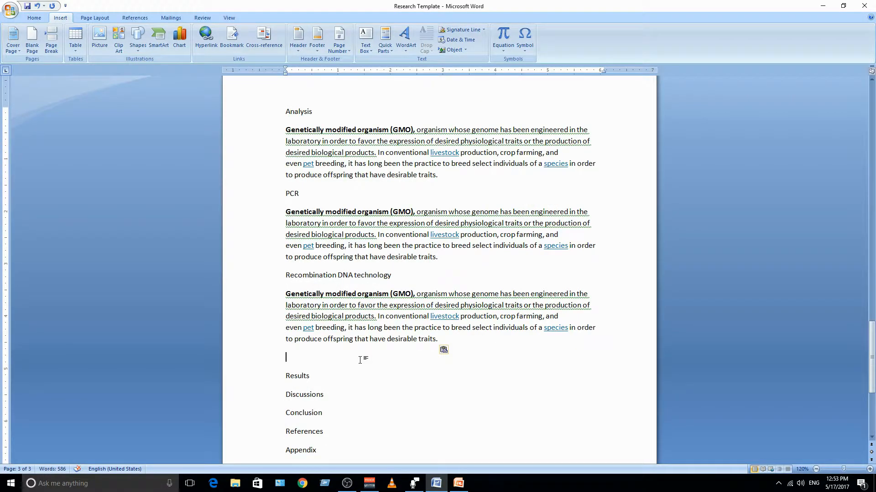
key("Delete")
- Paste the GMO paragraph on a new line below the Results heading
left_click(351, 361)
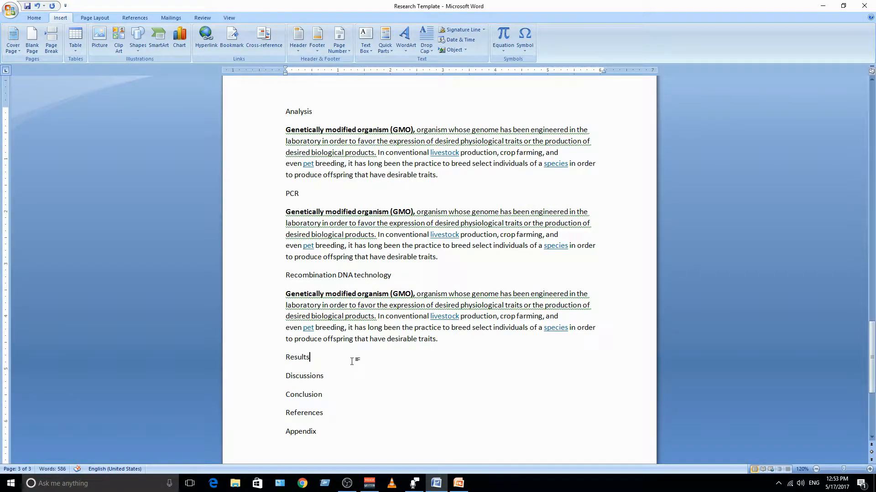
key("Return")
type("Genetically modified organism (GMO), organism whose genome has been engineered in the laboratory in order to favor the expression of desired physiological traits or the production of desired biological products. In conventional livestock production, crop farming, and even pet breeding, it has long been the practice to breed select individuals of a species in order to produce offspring that have desirable traits.")
left_click(352, 362)
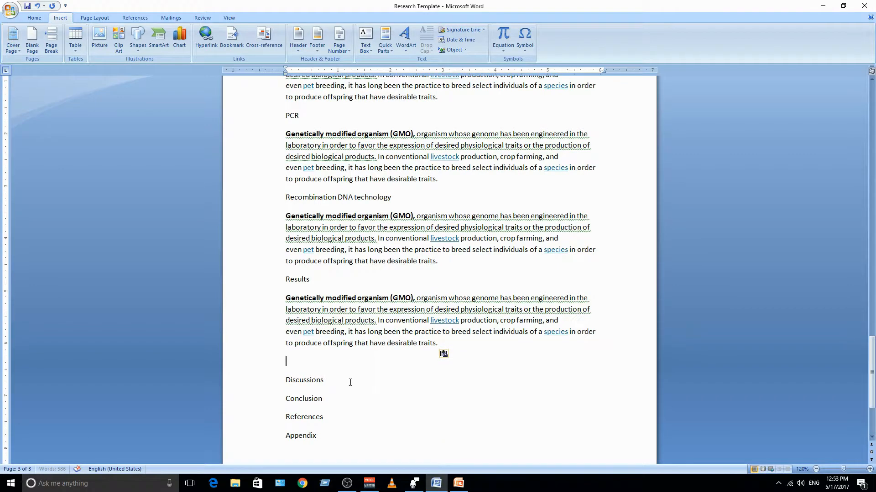
- Paste the GMO paragraph on a new line below the Discussions heading
left_click(351, 380)
key("Return")
type("Genetically modified organism (GMO), organism whose genome has been engineered in the laboratory in order to favor the expression of desired physiological traits or the production of desired biological products. In conventional livestock production, crop farming, and even pet breeding, it has long been the practice to breed select individuals of a species in order to produce offspring that have desirable traits.")
- Paste the GMO paragraph on a new line below the Conclusion heading and delete the blank line before References
scroll(350, 382, "down", 3)
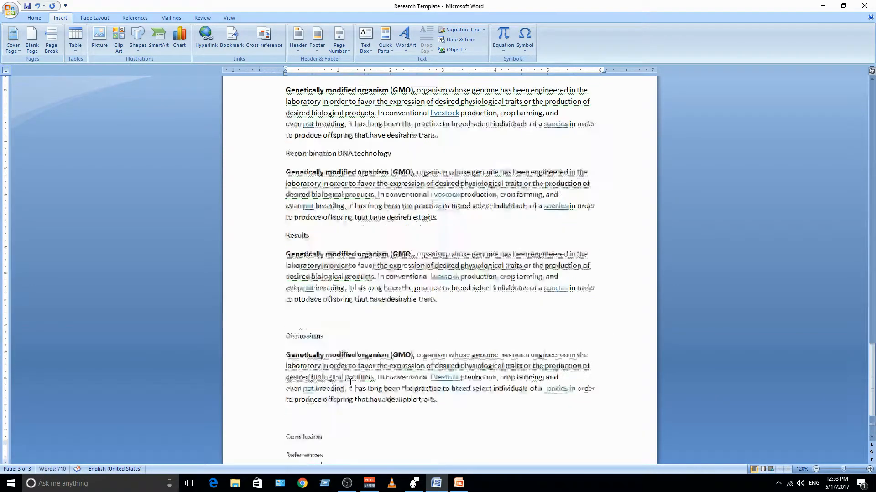
left_click(333, 347)
key("Return")
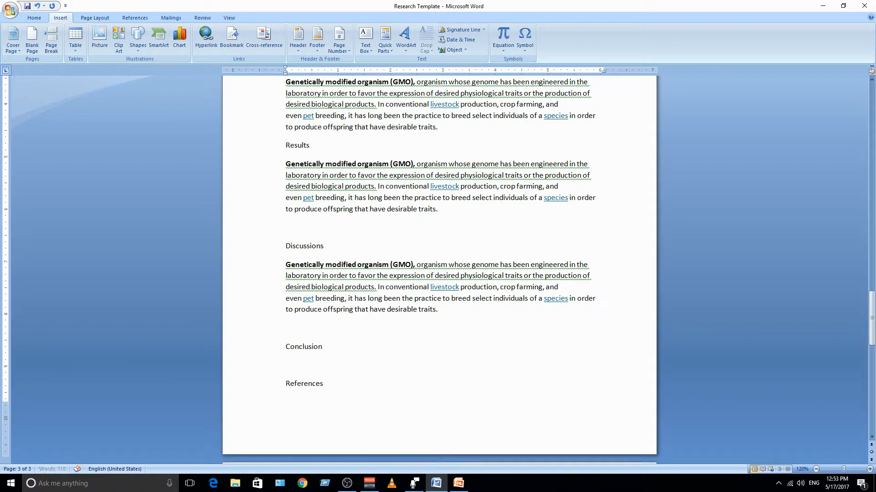
type("Genetically modified organism (GMO), organism whose genome has been engineered in the laboratory in order to favor the expression of desired physiological traits or the production of desired biological products. In conventional livestock production, crop farming, and even pet breeding, it has long been the practice to breed select individuals of a species in order to produce offspring that have desirable traits.")
scroll(330, 351, "down", 3)
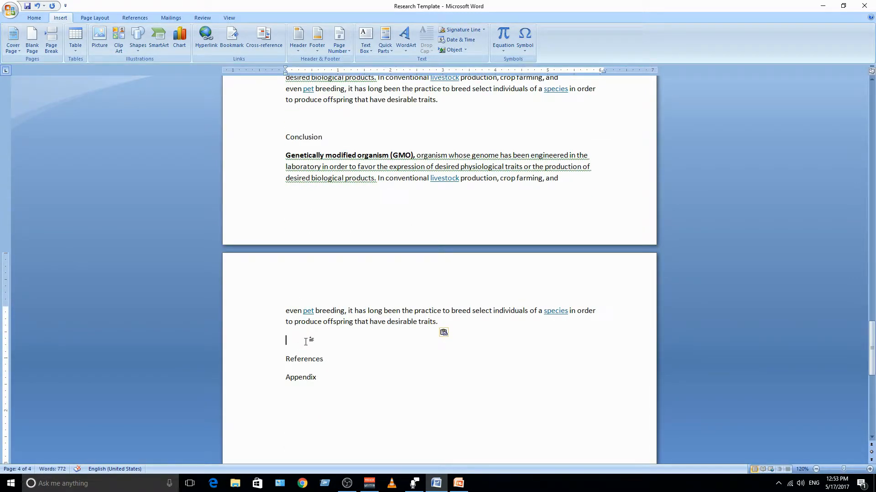
key("Delete")
- Delete the blank lines before the Conclusion and Discussions headings
scroll(310, 330, "up", 3)
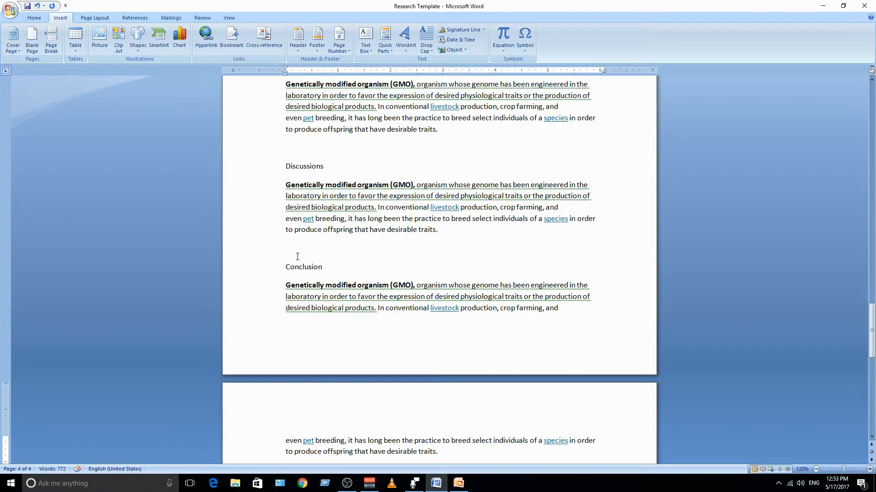
left_click(297, 257)
key("Delete")
scroll(298, 249, "up", 3)
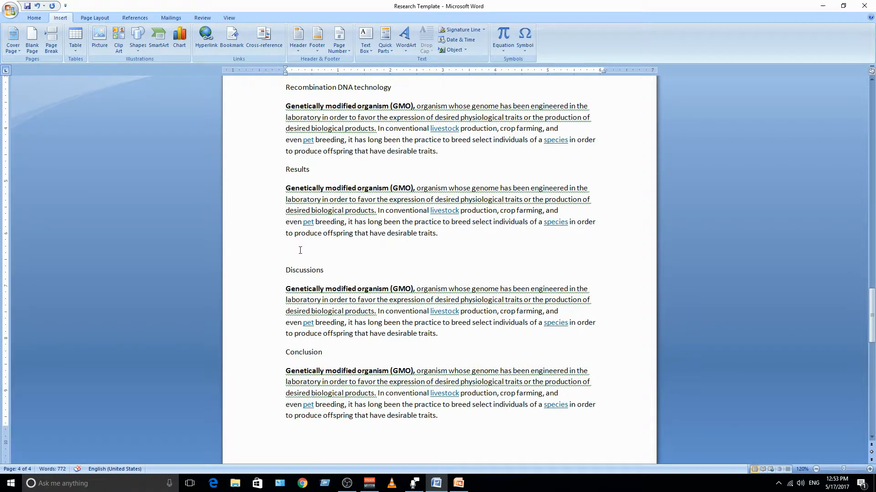
left_click(300, 251)
scroll(303, 246, "up", 3)
key("Delete")
- Look over the section headings and their sample paragraphs, going back up to the Introduction
scroll(308, 239, "up", 2)
scroll(311, 235, "down", 3)
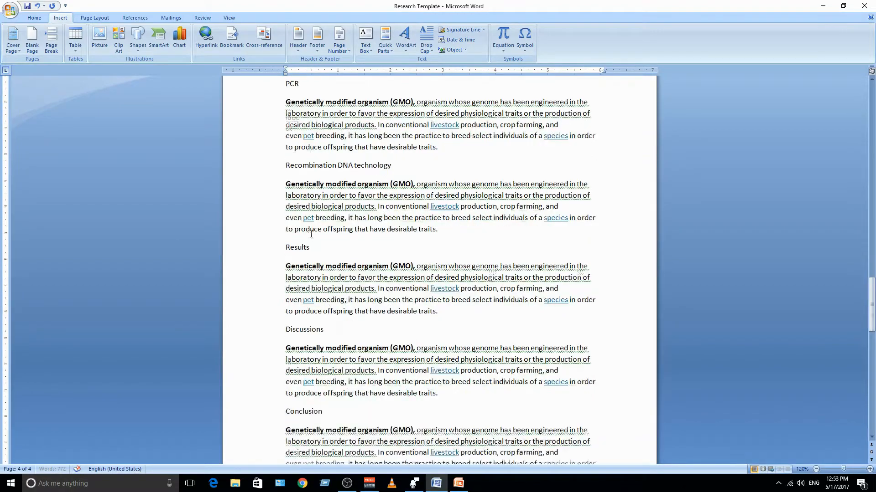
scroll(311, 235, "down", 3)
scroll(319, 246, "up", 6)
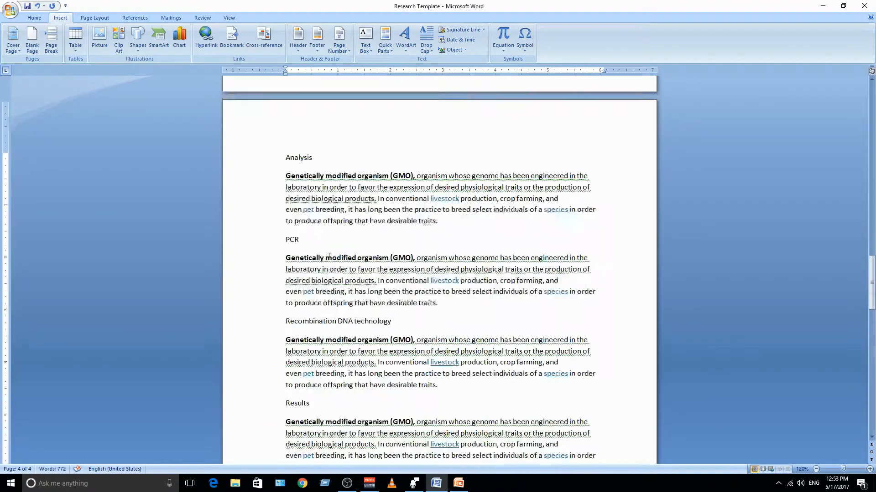
scroll(328, 256, "up", 11)
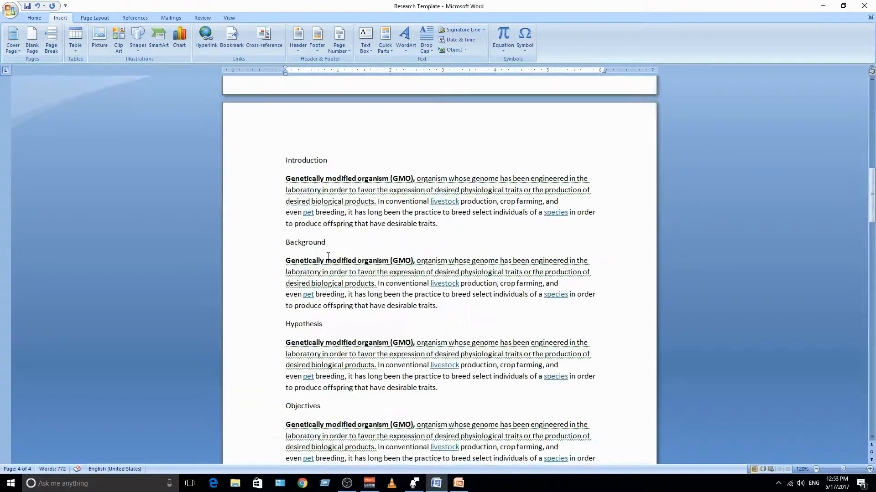
scroll(328, 256, "up", 1)
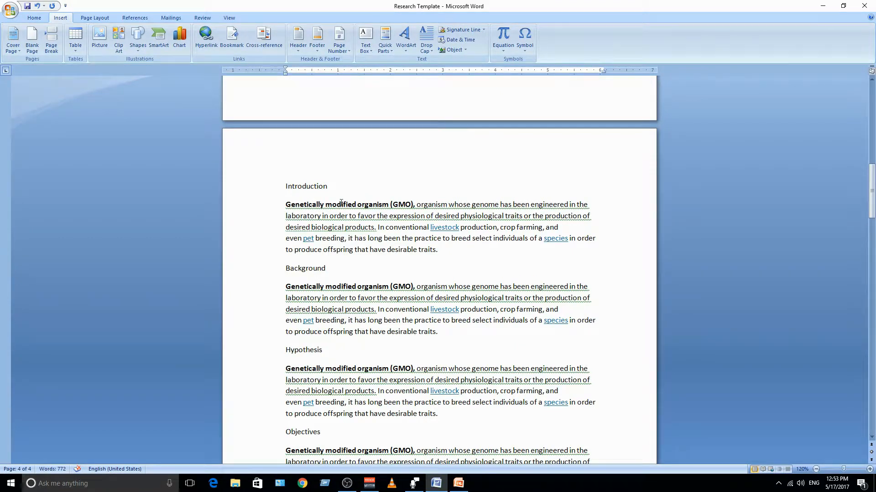
left_click(304, 186)
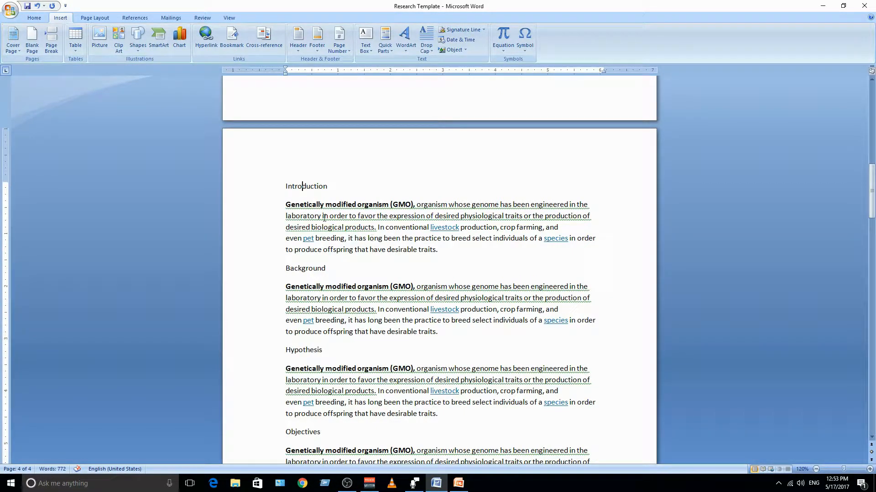
scroll(324, 217, "down", 4)
scroll(312, 209, "up", 3)
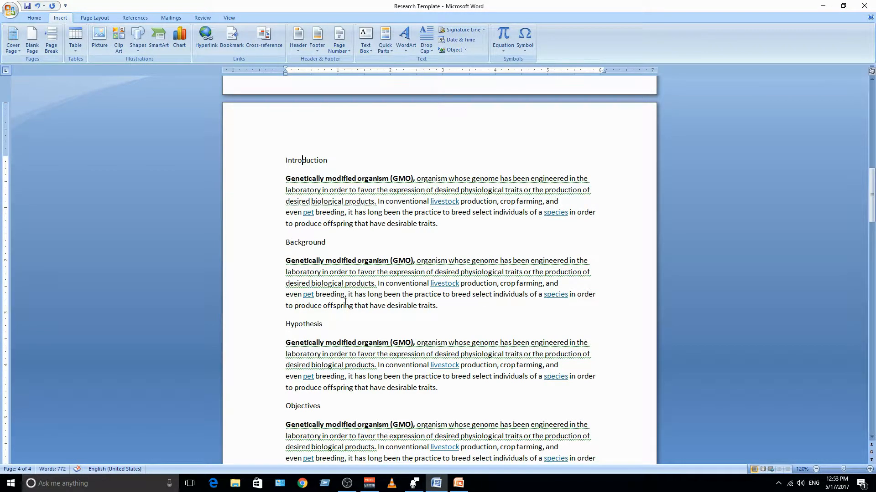
scroll(345, 302, "down", 15)
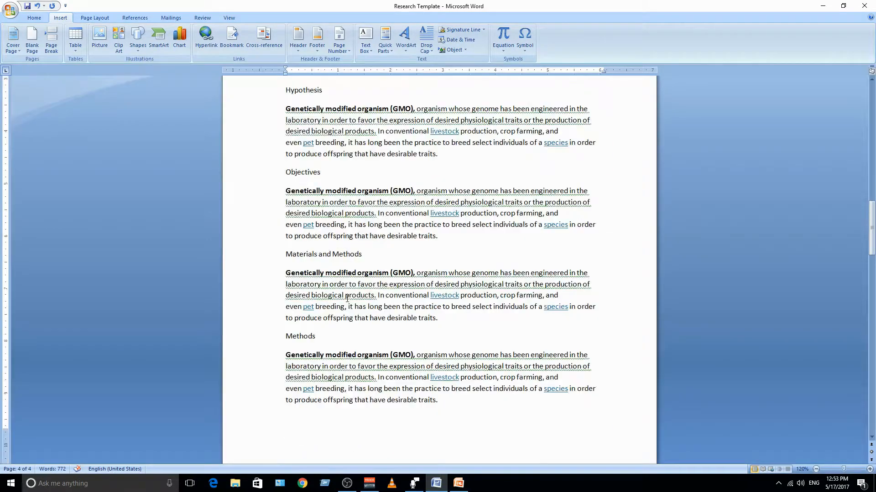
scroll(347, 299, "up", 15)
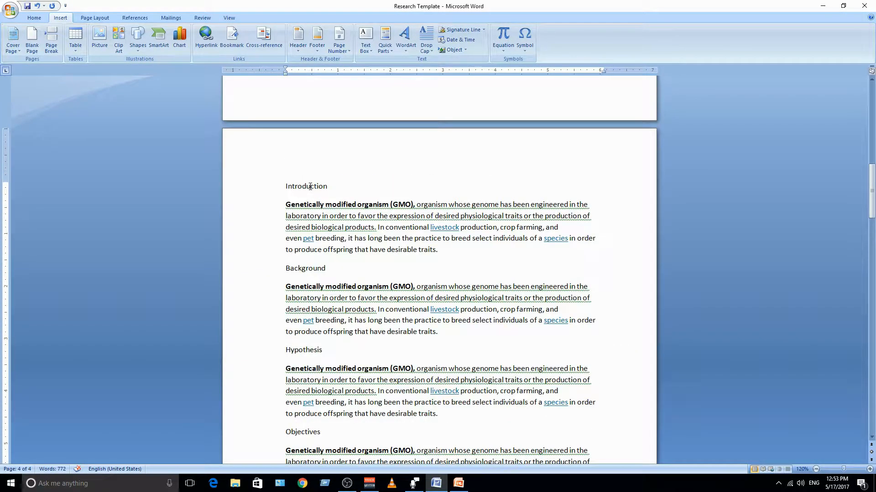
- Apply the Heading 1 style to the Introduction heading
left_click(30, 18)
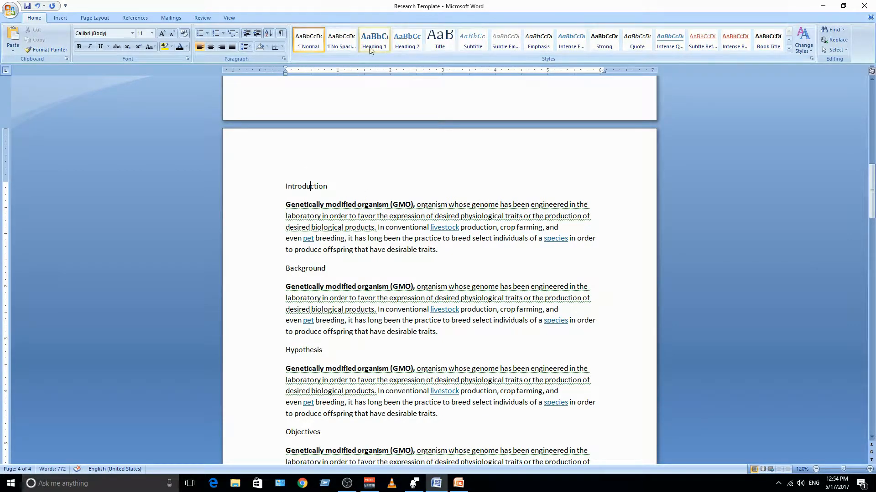
left_click(383, 45)
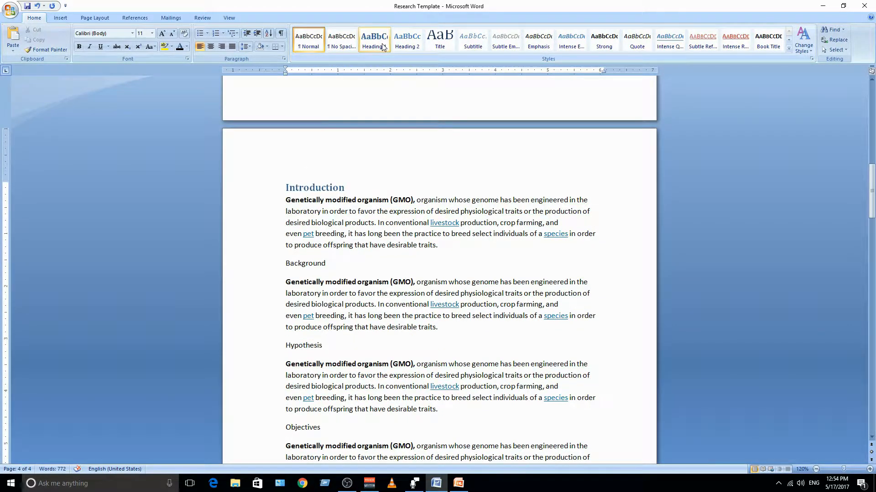
key("ctrl+z")
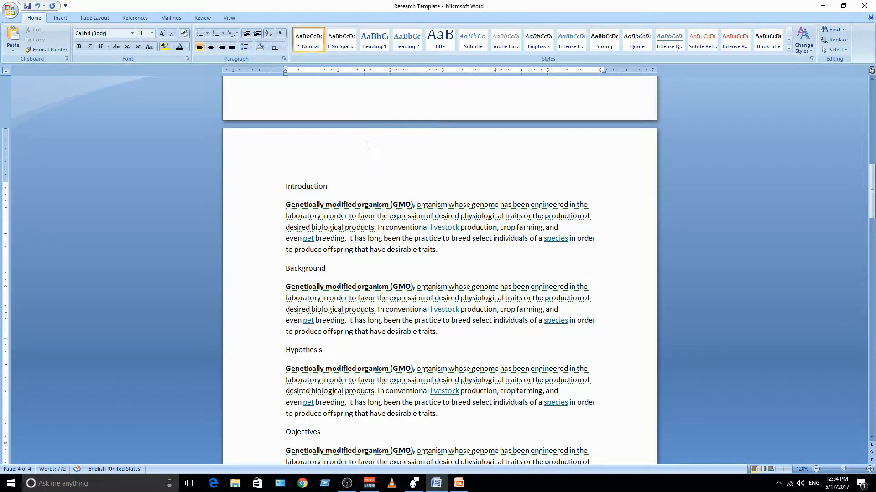
left_click(378, 42)
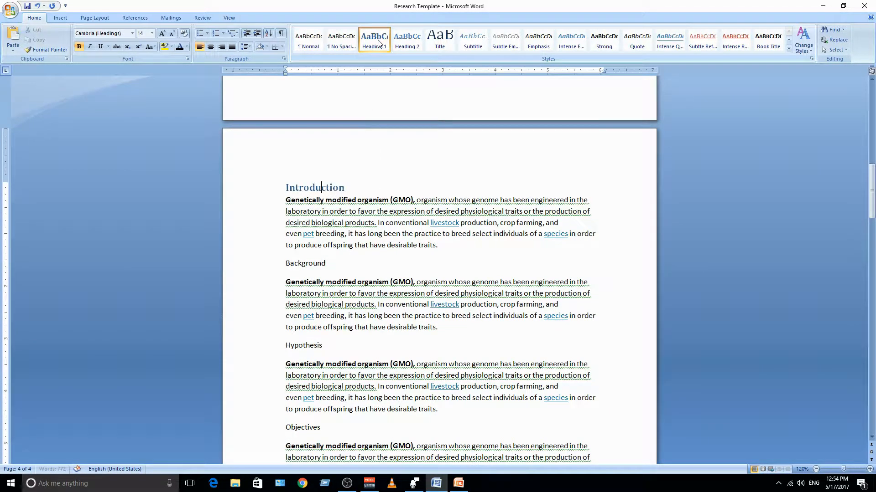
- Format the Introduction heading in black, 16 pt Times New Roman
left_click(180, 47)
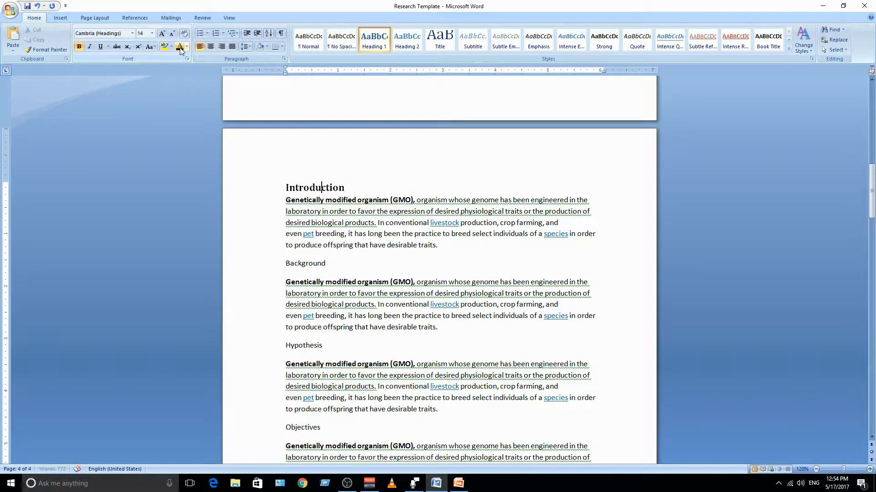
left_click(152, 34)
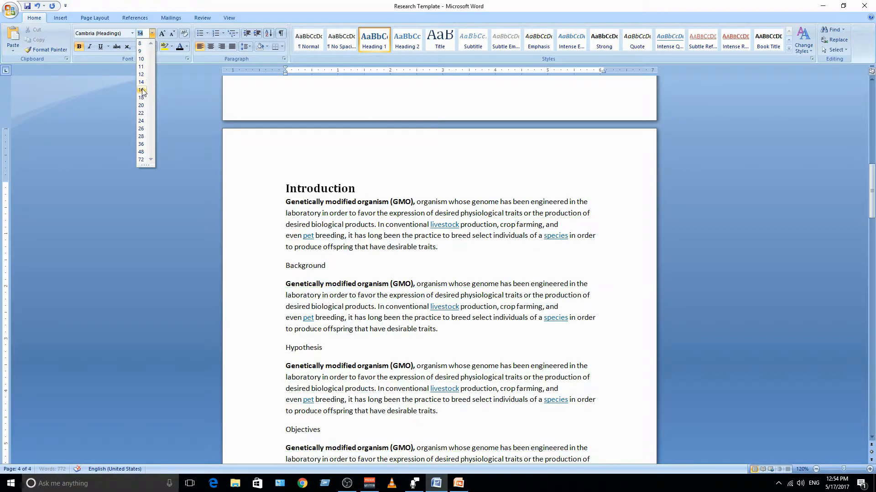
left_click(142, 90)
left_click(133, 33)
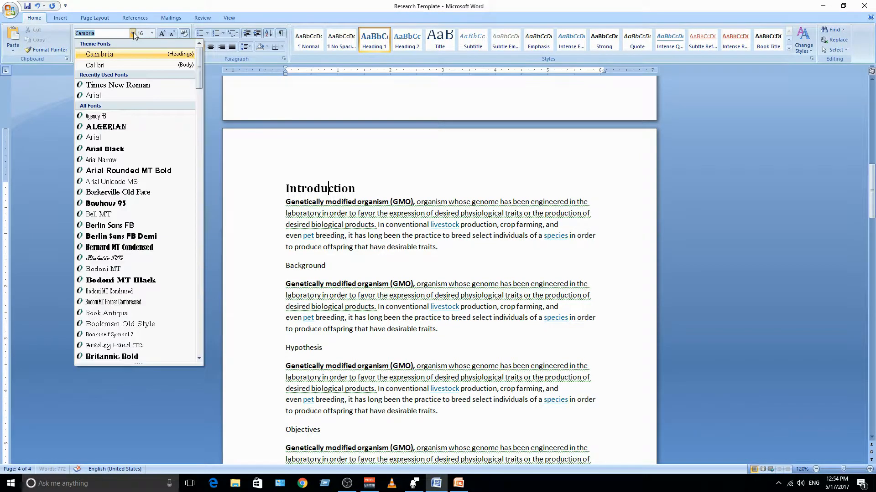
left_click(124, 85)
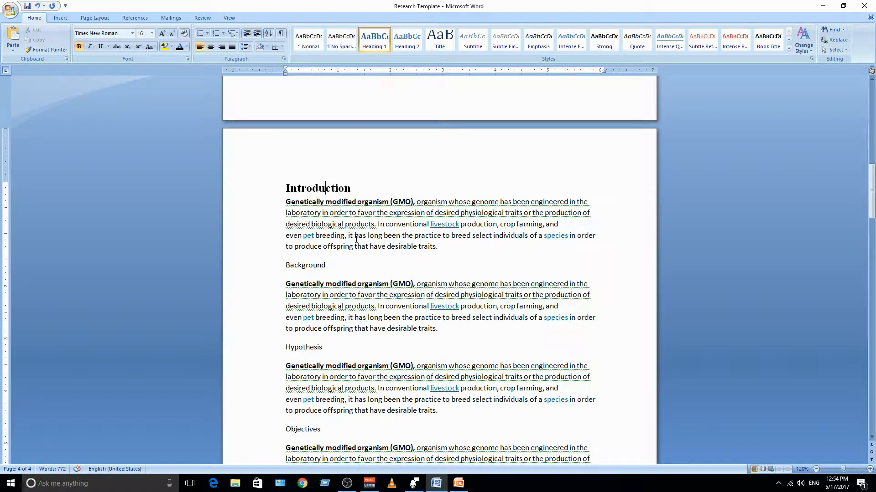
- Set the paragraph spacing after the Introduction heading to 12 pt
left_click(284, 59)
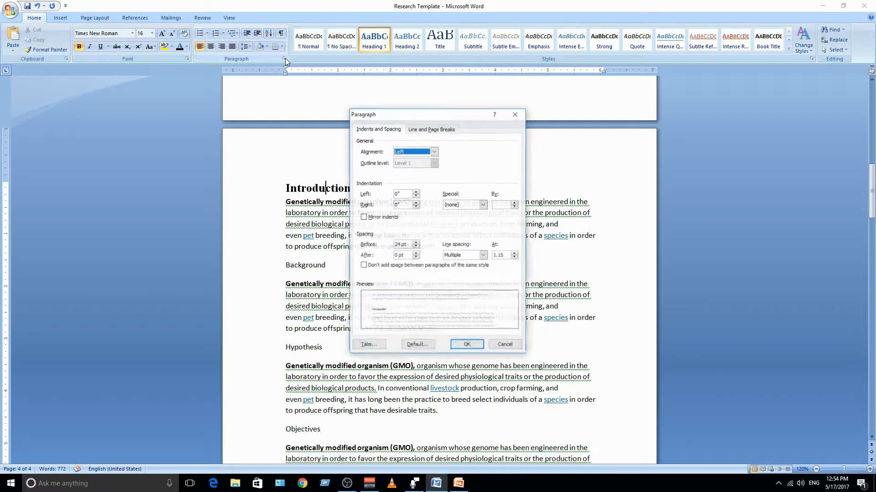
left_click(416, 254)
left_click(415, 255)
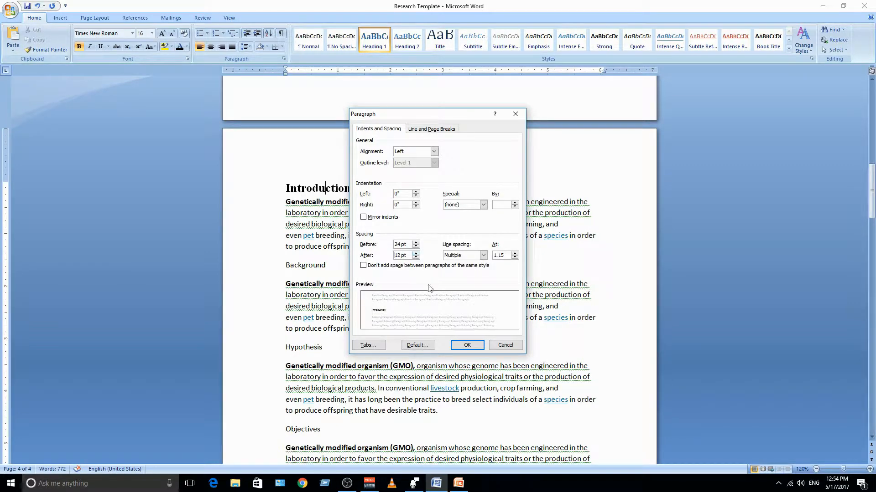
left_click(462, 346)
- Update the Heading 1 style to match the formatting of the Introduction heading
left_click(327, 190)
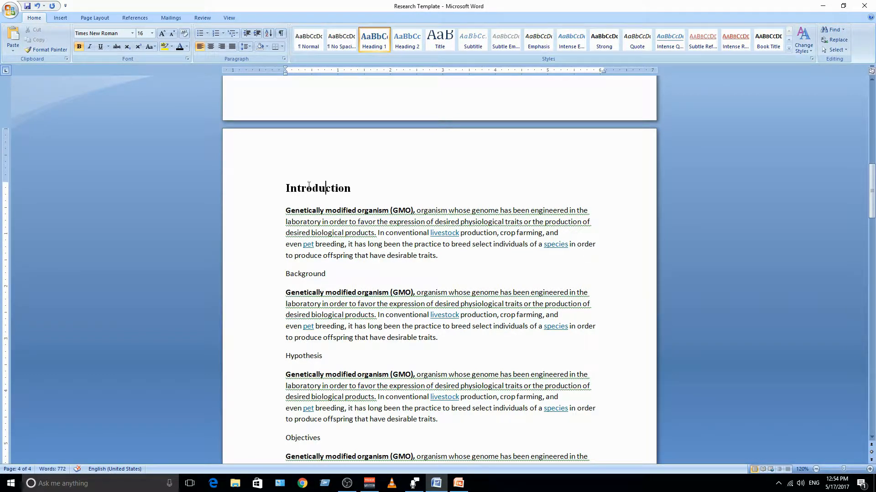
right_click(375, 41)
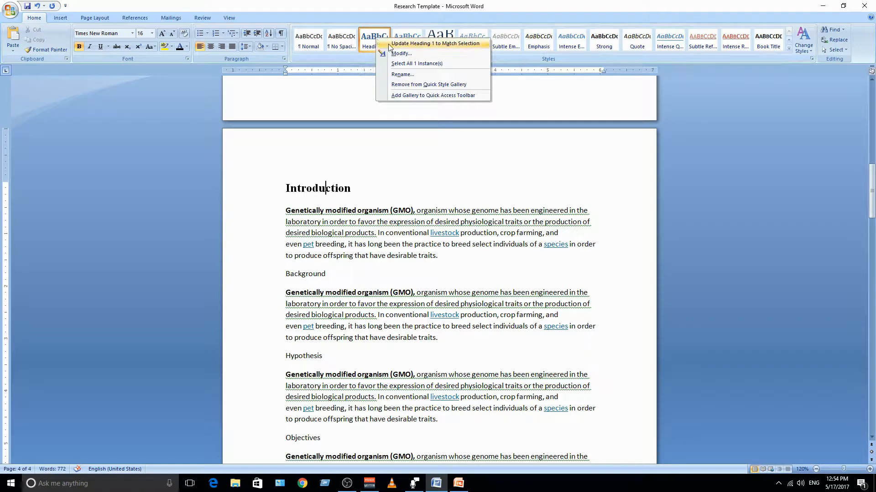
left_click(392, 47)
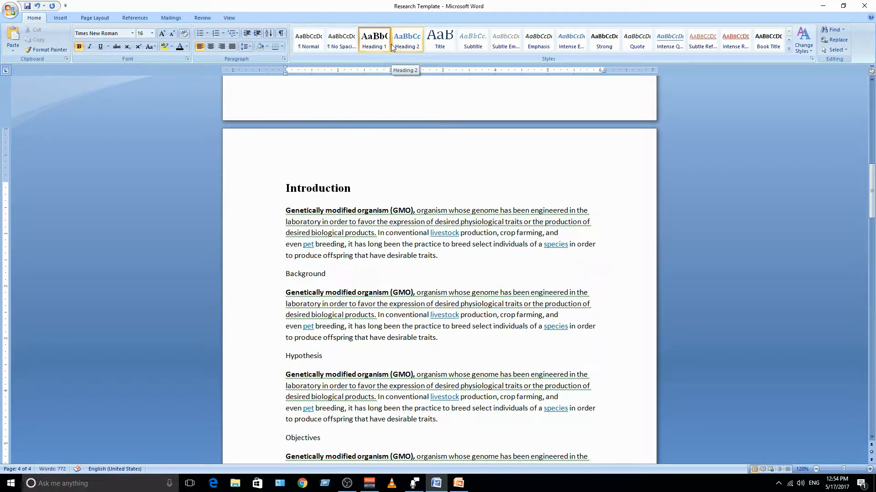
left_click(326, 188)
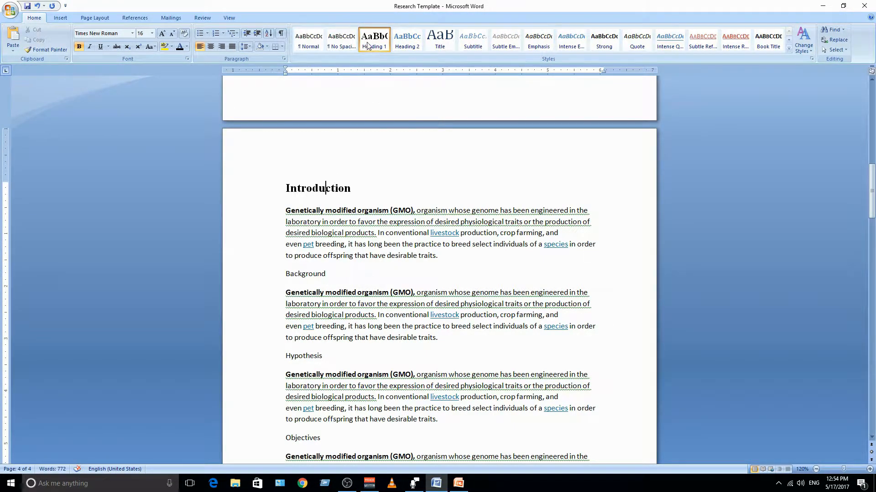
- Apply the updated Heading 1 style to the Objectives heading
scroll(339, 222, "down", 3)
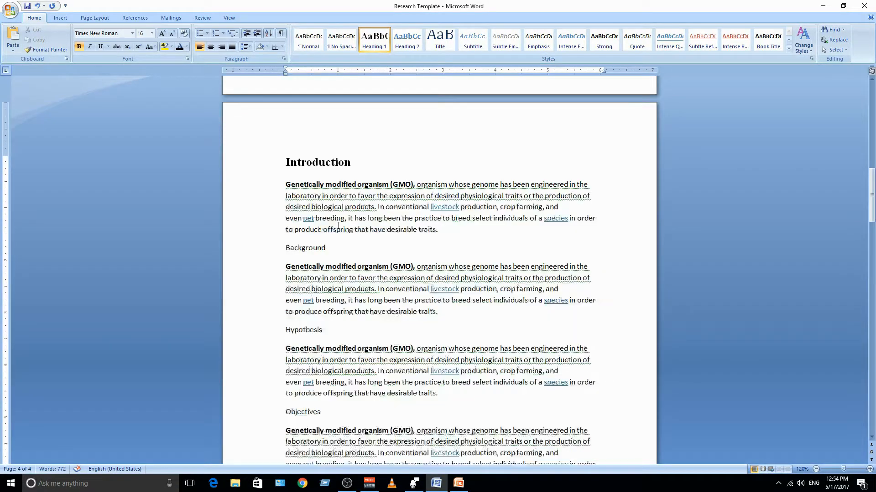
scroll(339, 222, "down", 4)
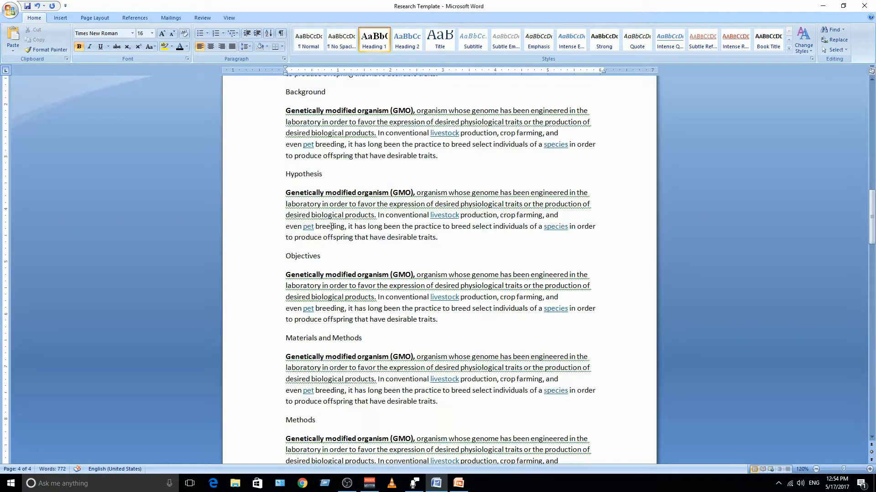
left_click(301, 256)
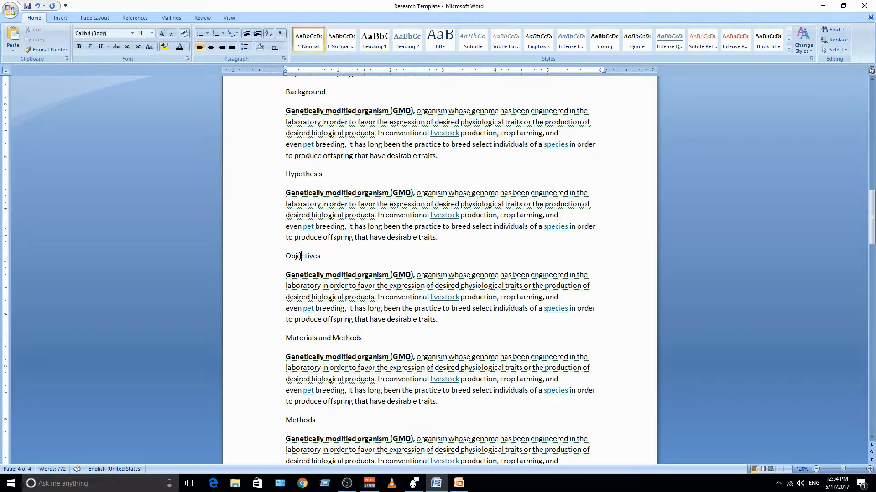
left_click(373, 46)
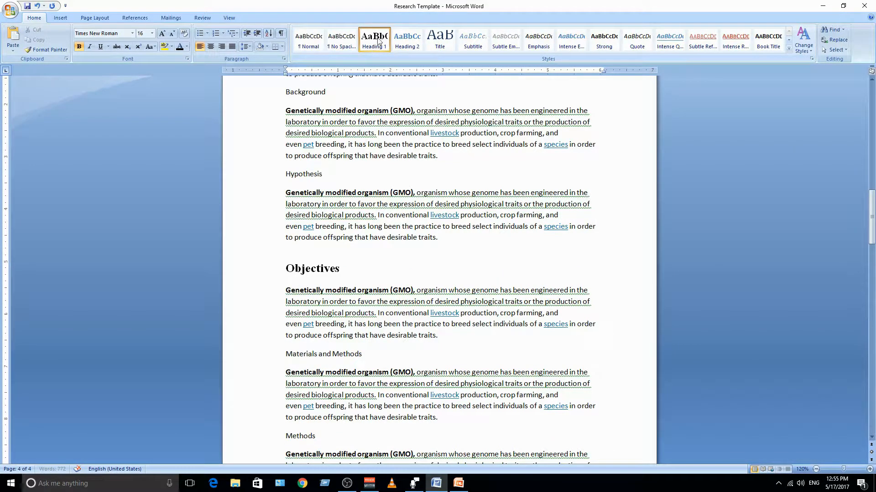
- Apply the Heading 1 style to the Materials and Methods heading
scroll(338, 231, "down", 3)
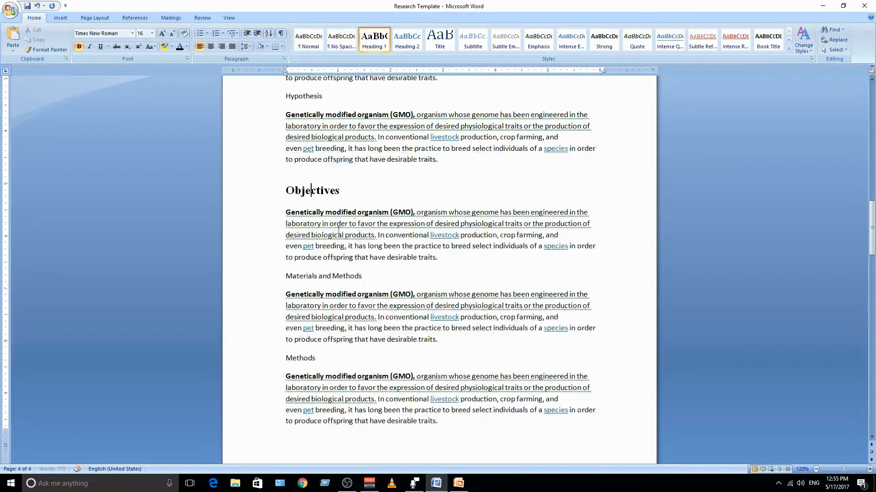
left_click(313, 277)
left_click(374, 46)
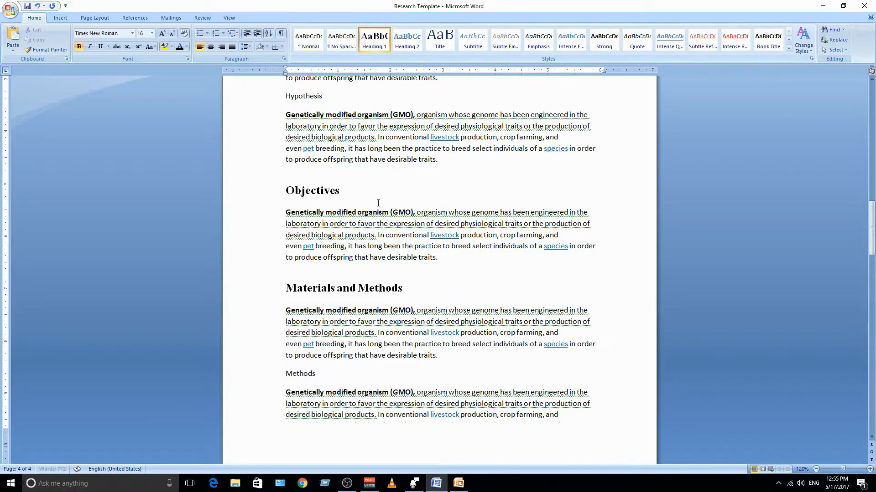
- Apply the Heading 1 style to the Results heading
scroll(374, 215, "down", 4)
scroll(339, 242, "down", 13)
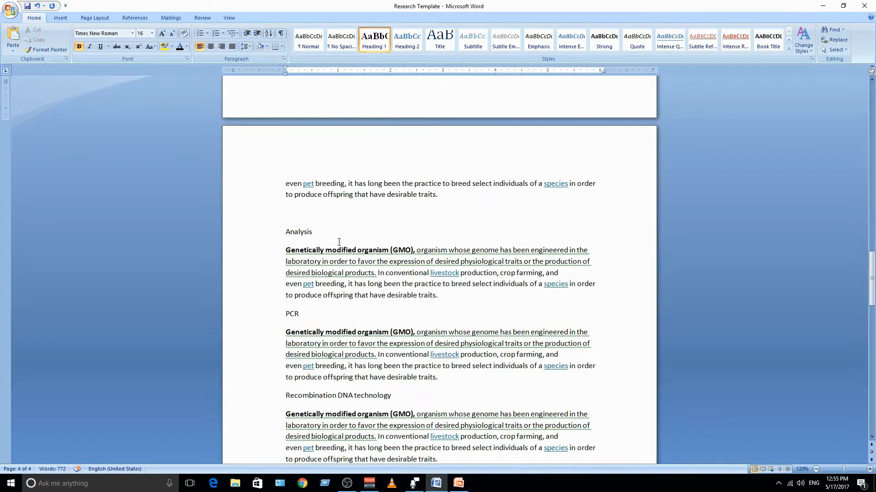
scroll(339, 242, "down", 3)
scroll(318, 248, "down", 4)
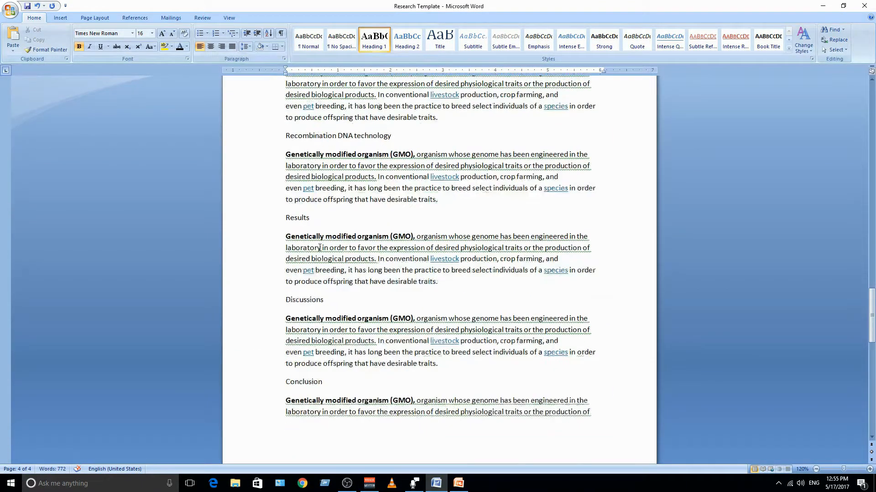
left_click(299, 224)
left_click(373, 39)
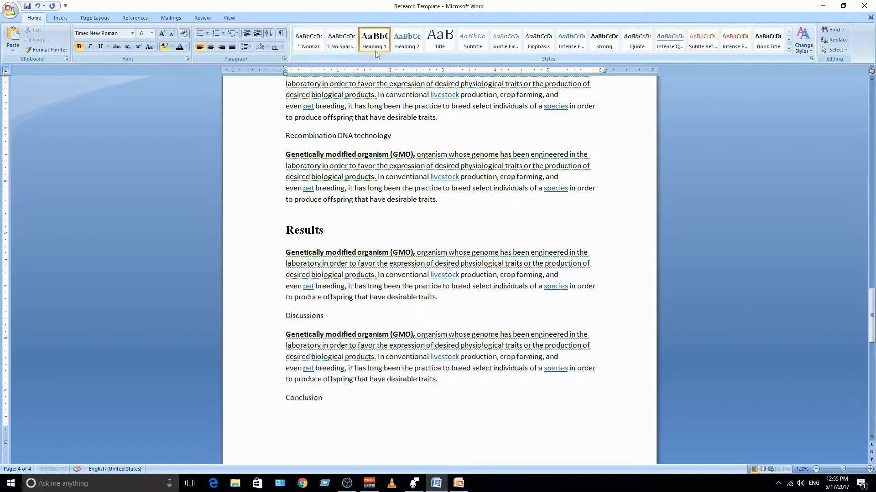
- Apply the Heading 1 style to the Discussions and Conclusion headings
scroll(338, 206, "down", 4)
left_click(305, 212)
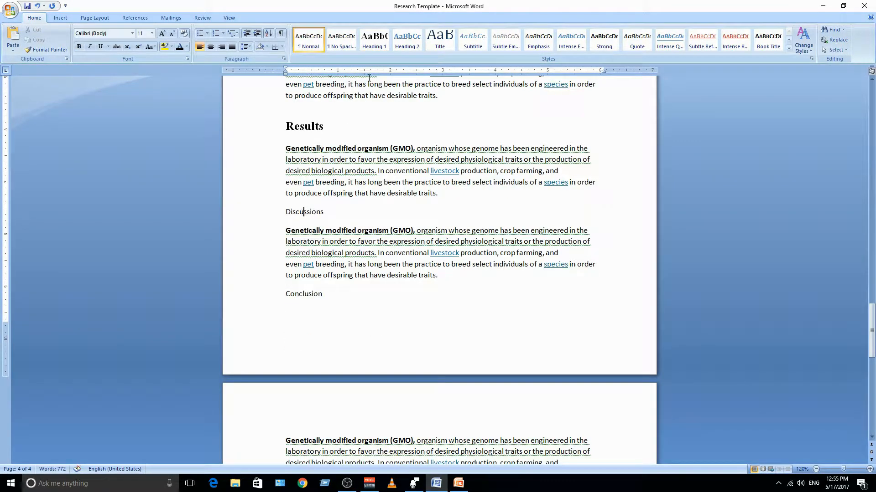
left_click(373, 47)
scroll(395, 255, "down", 5)
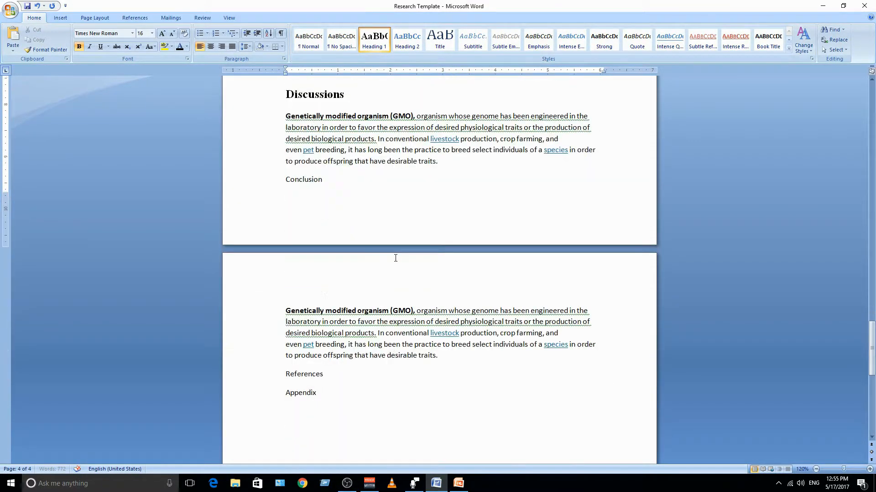
left_click(303, 179)
left_click(374, 39)
- Apply the Heading 1 style to the References and Appendix headings
scroll(314, 364, "down", 3)
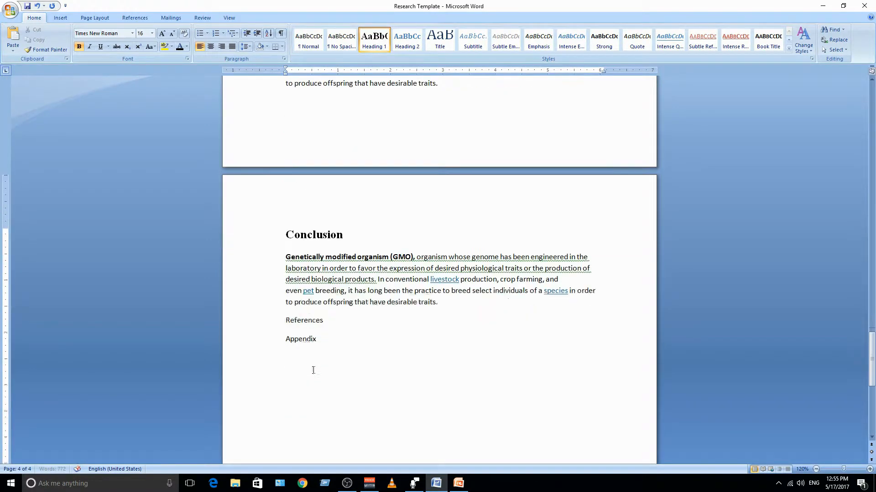
left_click(300, 321)
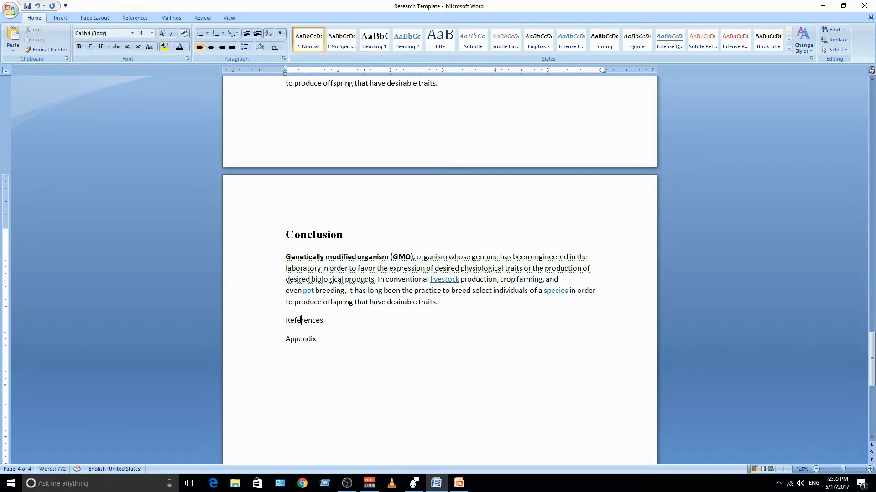
left_click(374, 40)
left_click(302, 355)
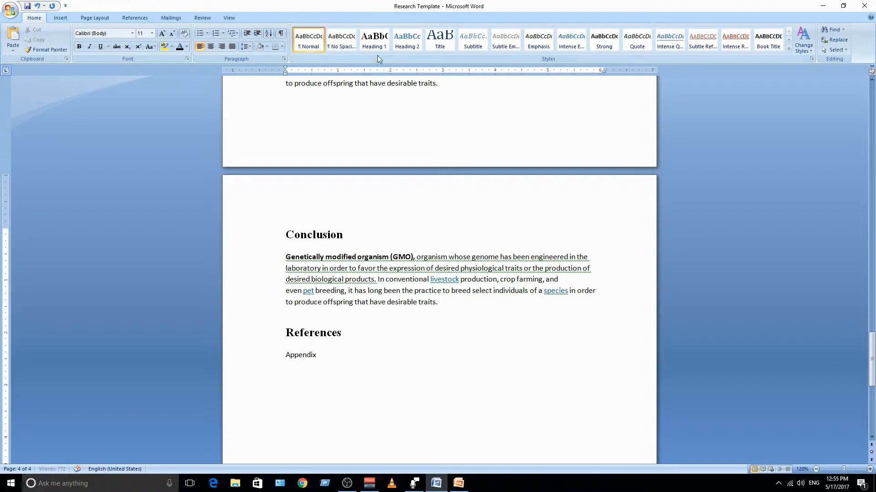
left_click(374, 40)
- Apply the Heading 2 style to the Background subheading under Introduction
scroll(341, 329, "up", 6)
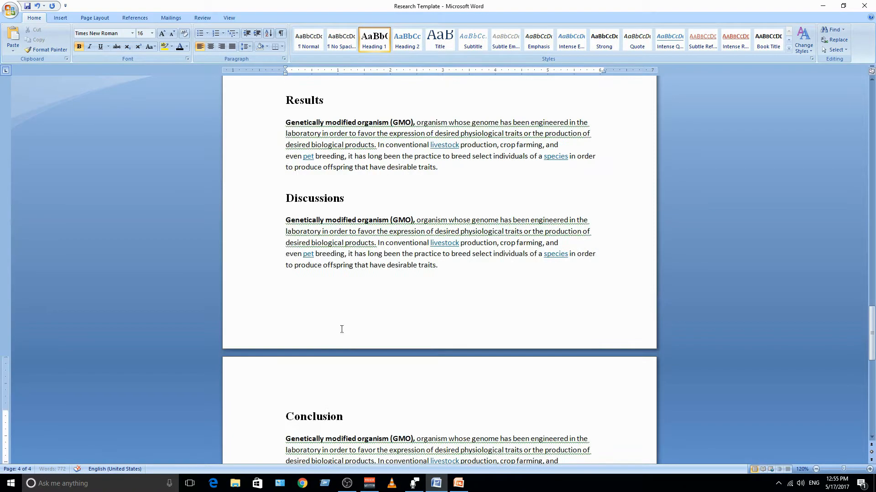
scroll(341, 329, "up", 20)
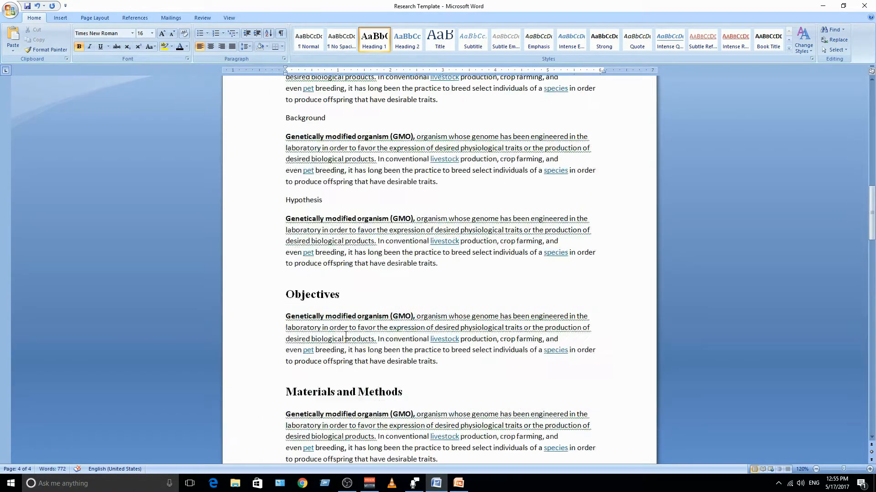
scroll(346, 335, "up", 3)
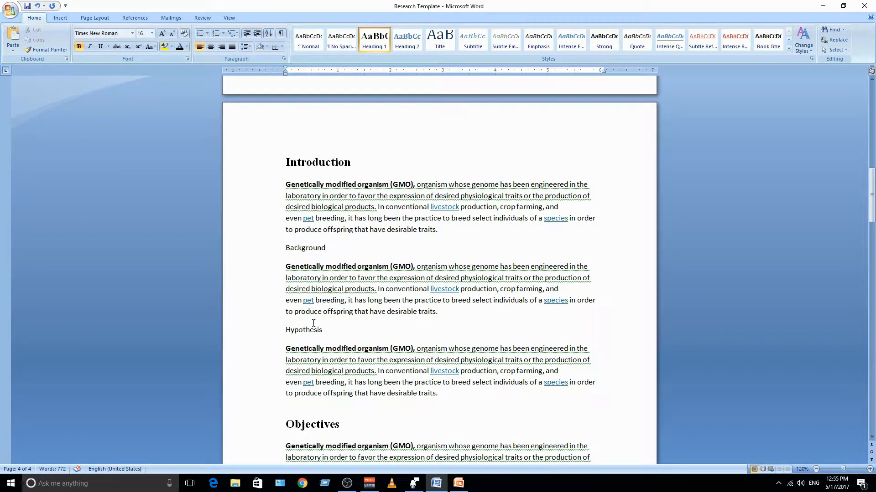
scroll(309, 255, "down", 1)
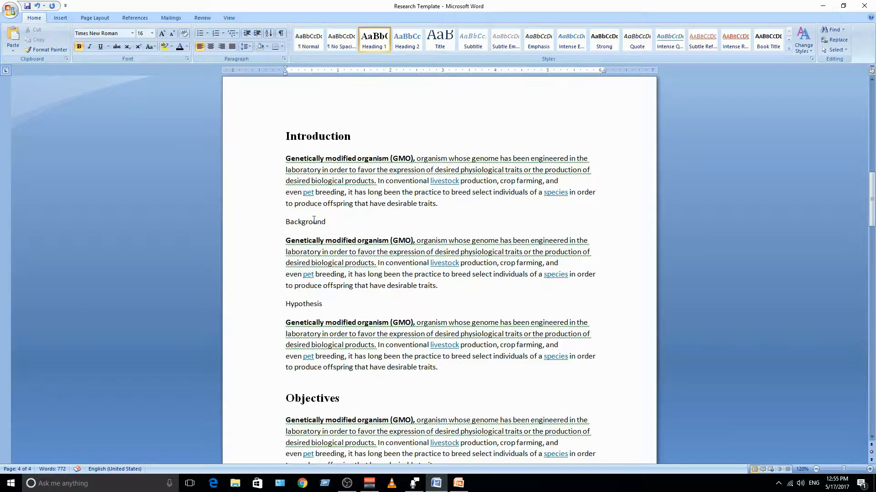
left_click(310, 203)
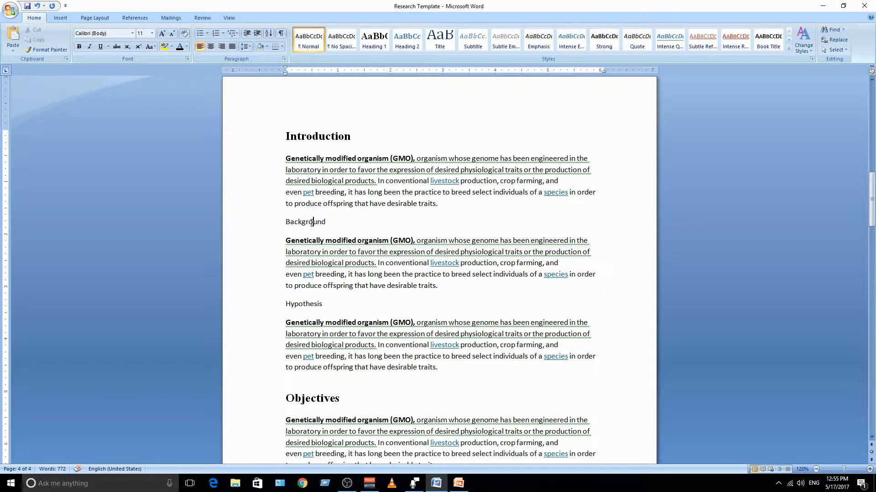
left_click(316, 229)
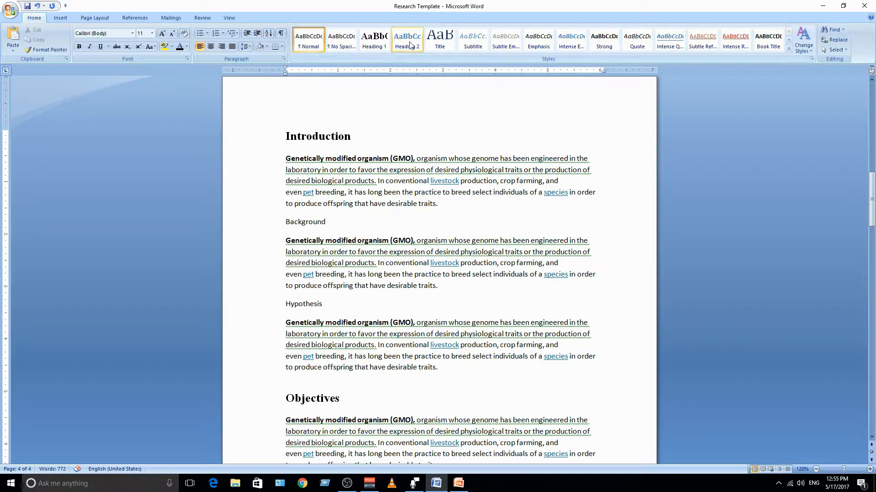
left_click(407, 40)
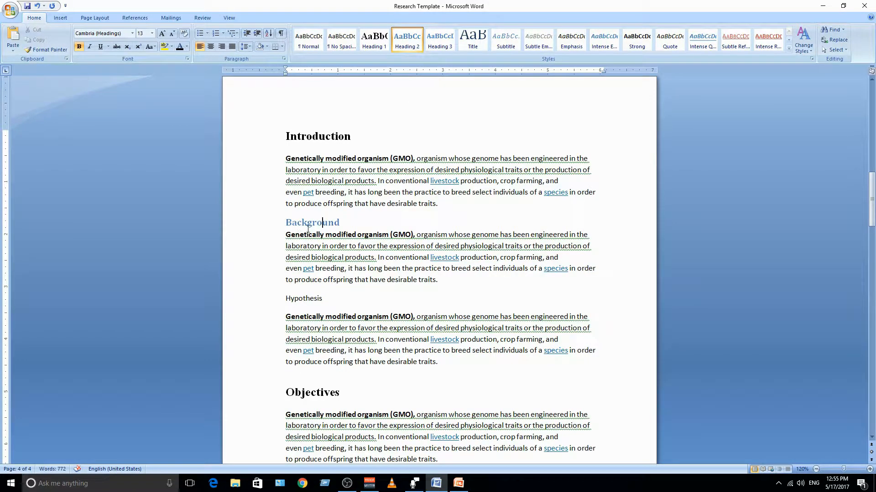
- Format the Background subheading as black 14 pt Times New Roman text
left_click(179, 46)
left_click(152, 34)
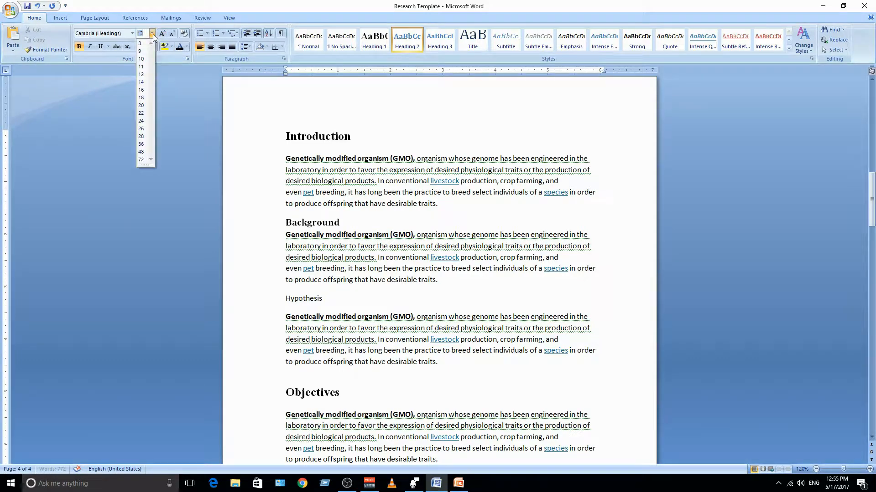
left_click(141, 82)
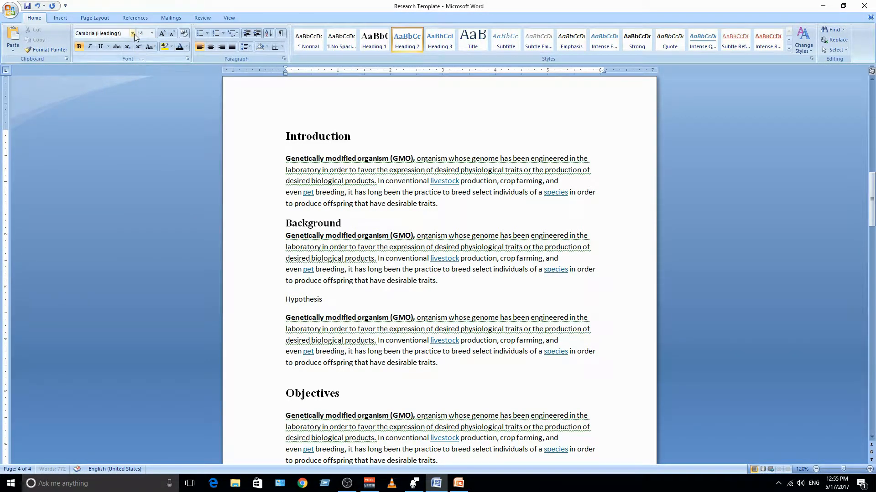
left_click(132, 33)
left_click(110, 84)
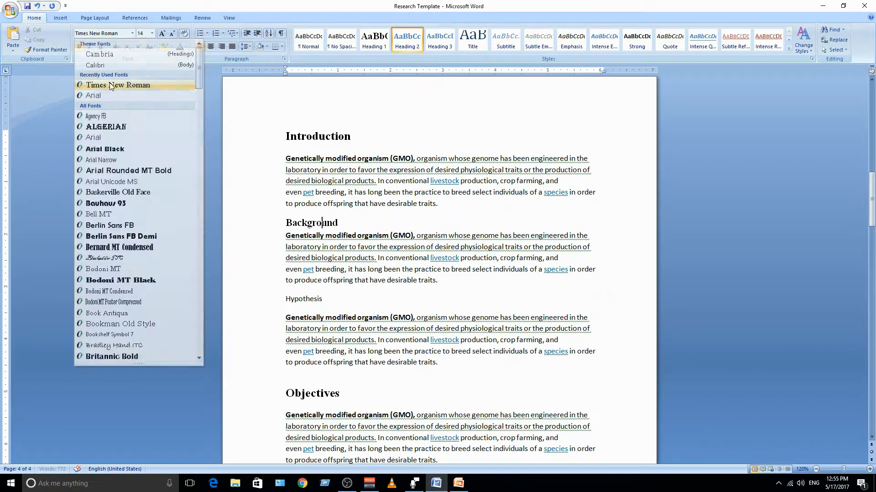
- Set the spacing after the Background subheading to 6 pt and update the Heading 2 style to match its formatting
left_click(286, 58)
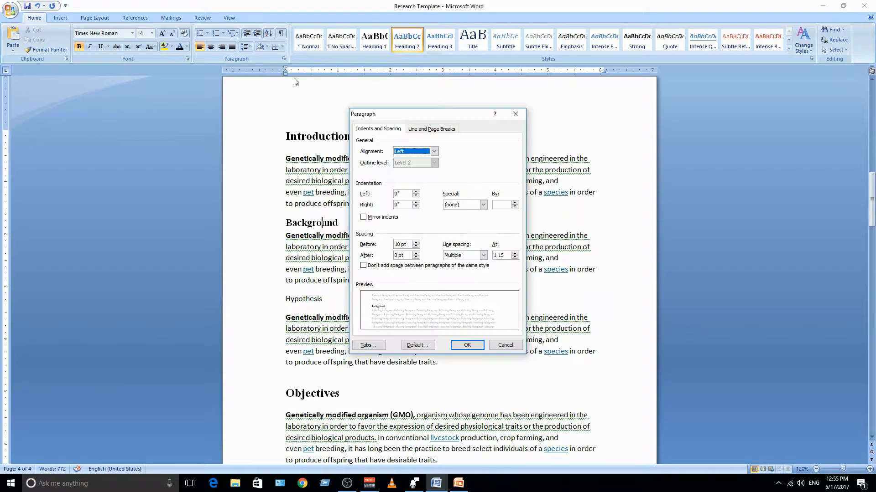
left_click(416, 254)
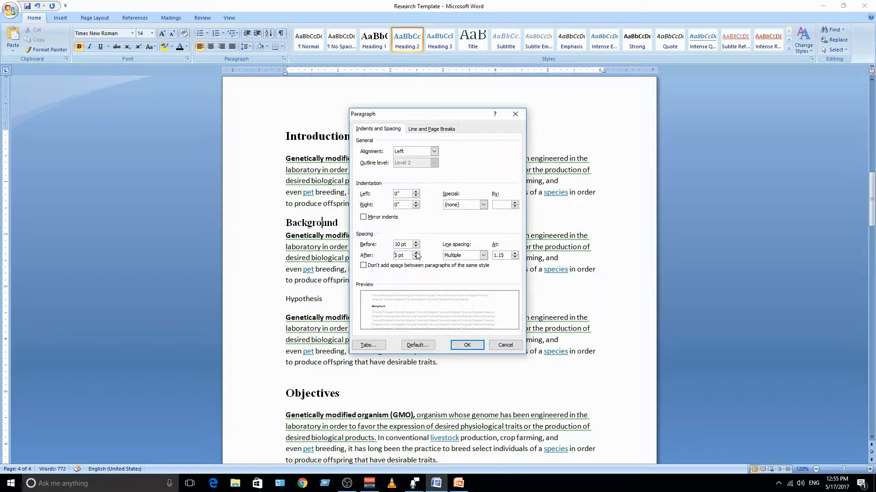
left_click(467, 345)
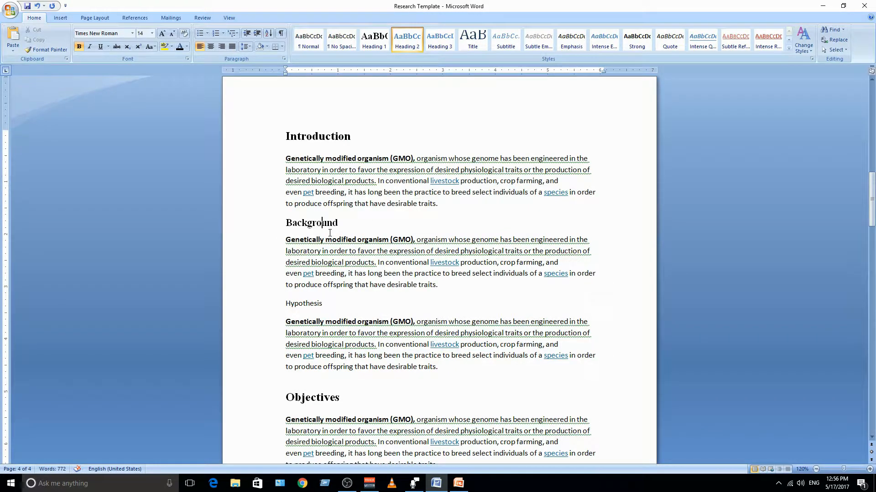
right_click(414, 46)
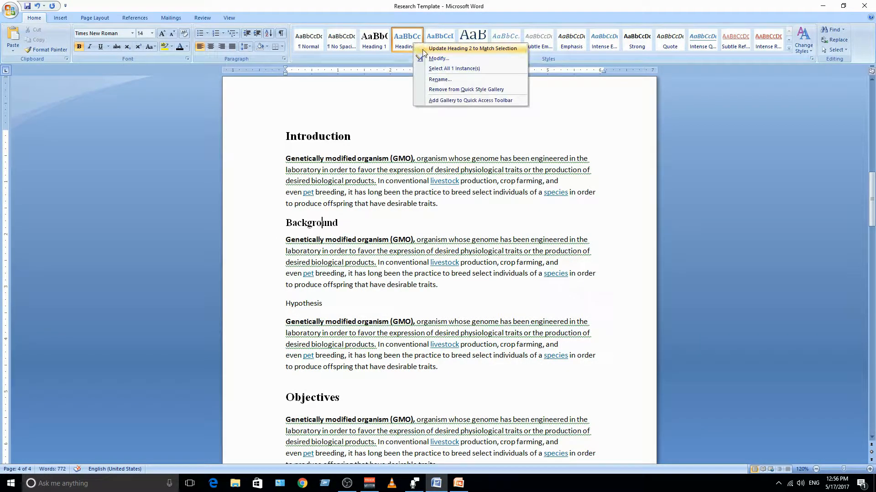
left_click(415, 48)
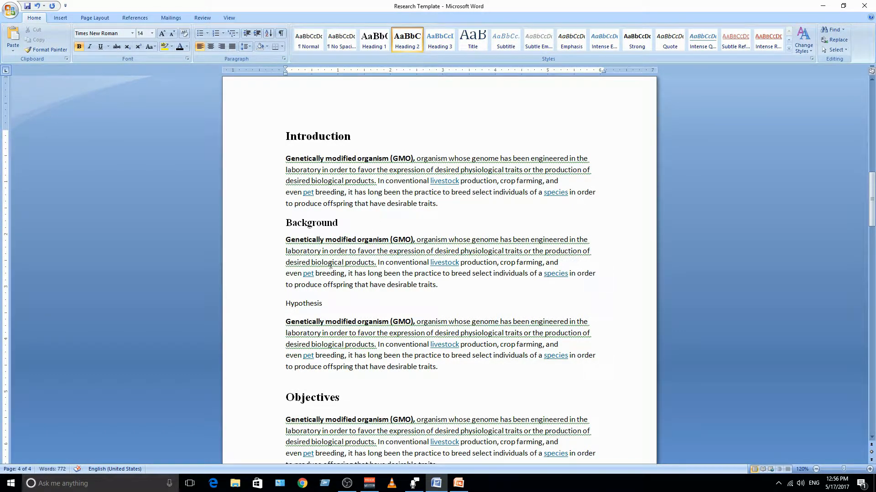
- Apply the updated Heading 2 style to the Hypothesis, Methods and Analysis subheadings
left_click(303, 307)
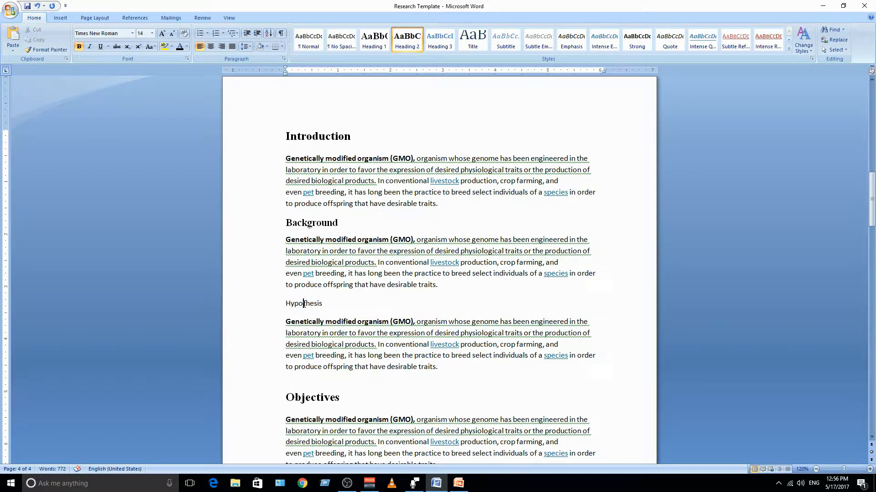
left_click(413, 47)
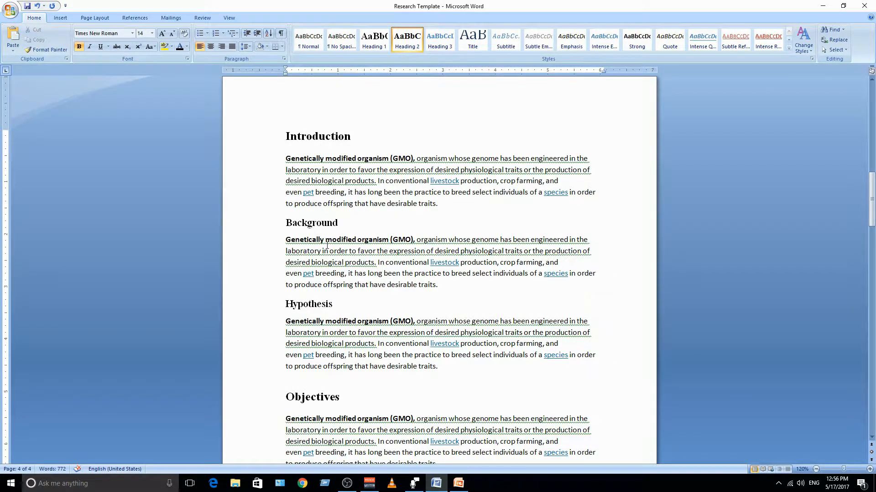
scroll(339, 296, "down", 8)
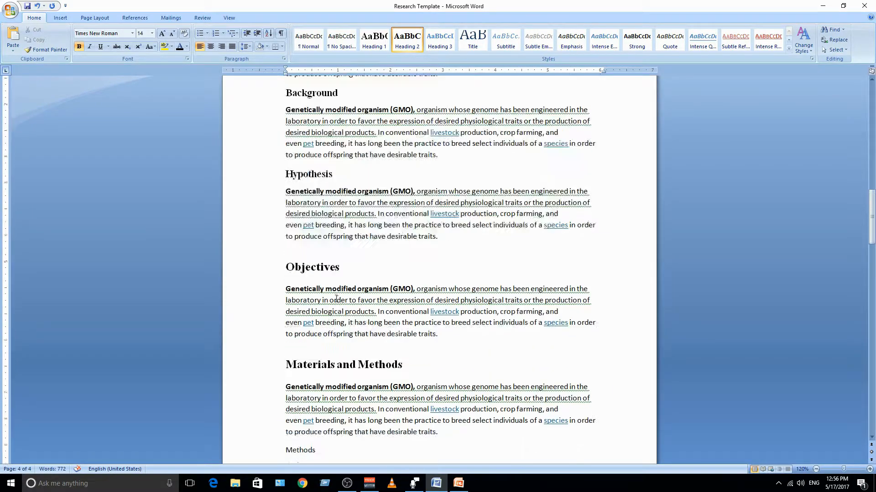
left_click(312, 219)
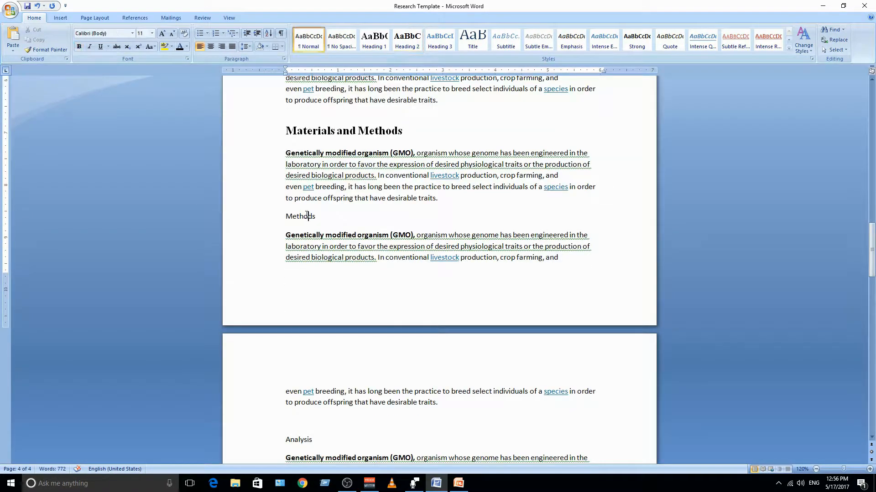
left_click(407, 41)
scroll(339, 242, "down", 3)
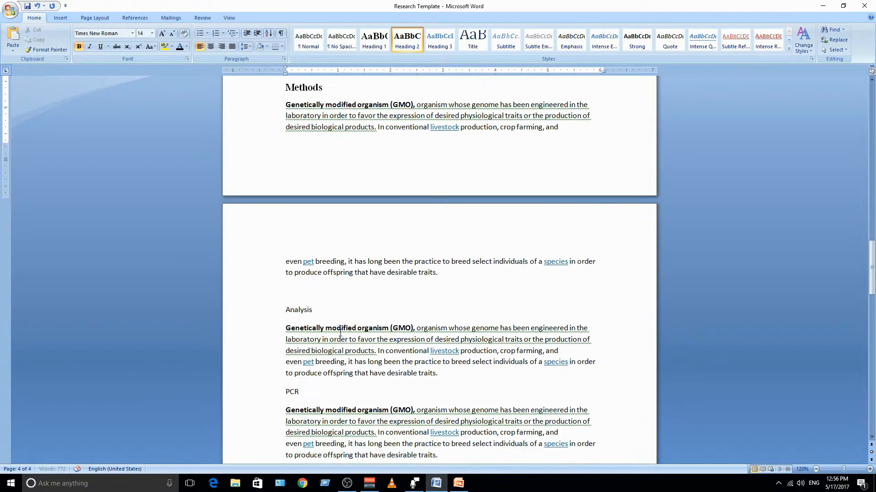
left_click(301, 305)
left_click(407, 41)
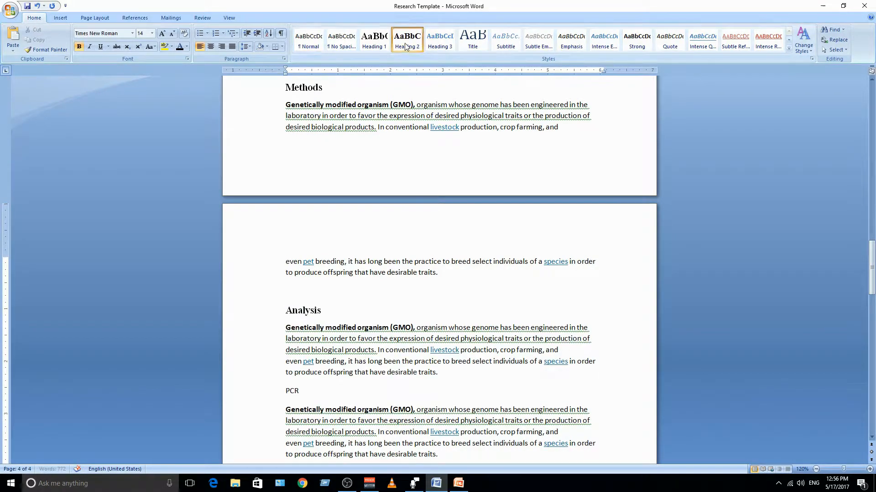
- Apply the Heading 3 style to the PCR subheading below the Analysis section
scroll(370, 324, "down", 5)
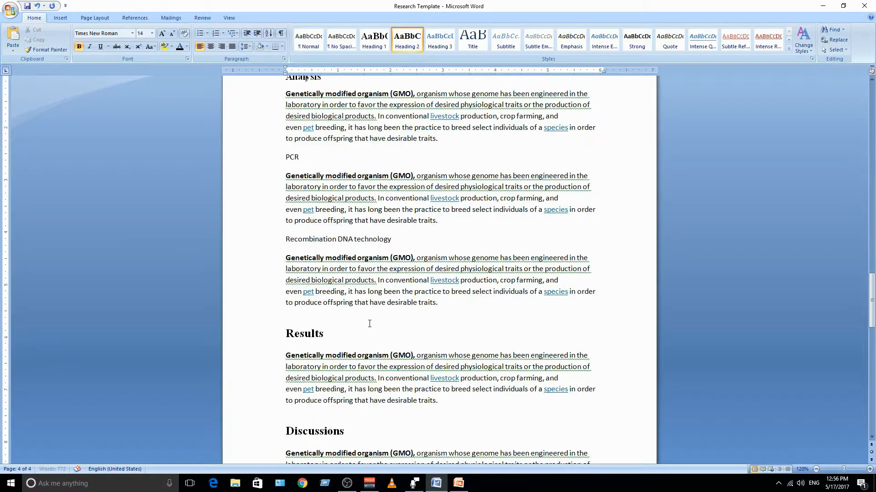
scroll(369, 324, "down", 3)
scroll(369, 323, "up", 9)
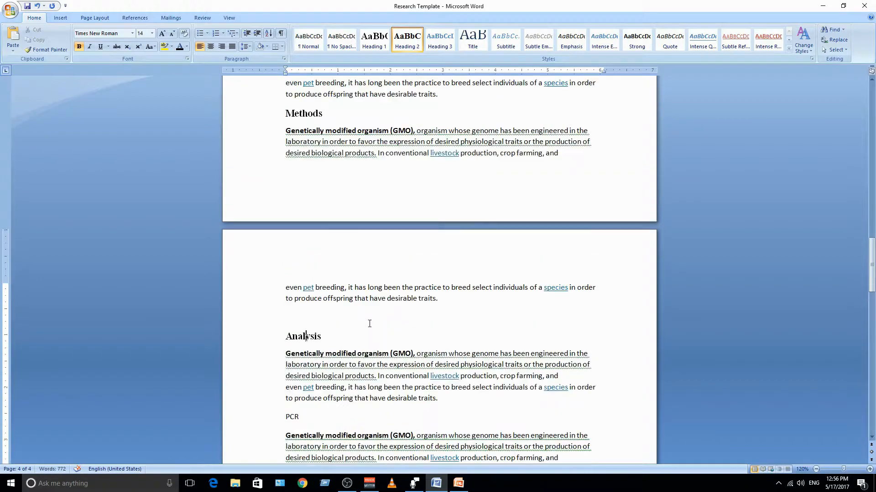
scroll(370, 323, "up", 9)
scroll(370, 323, "down", 6)
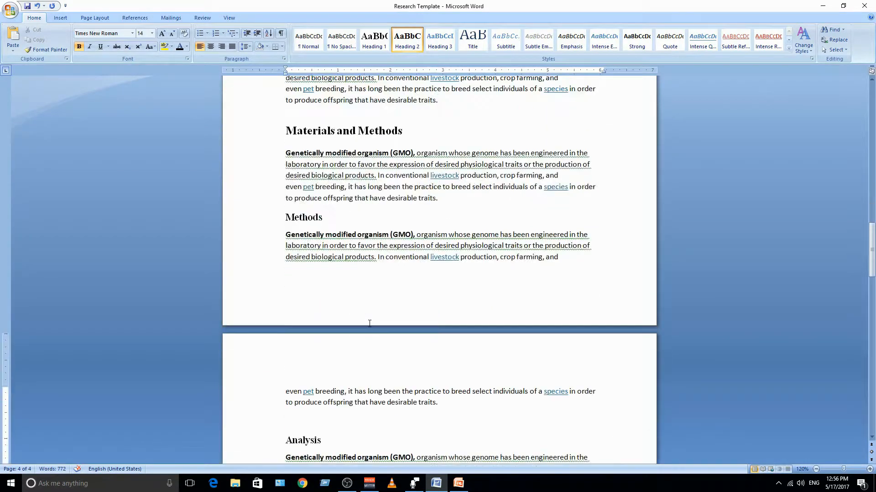
scroll(369, 323, "down", 6)
left_click(291, 260)
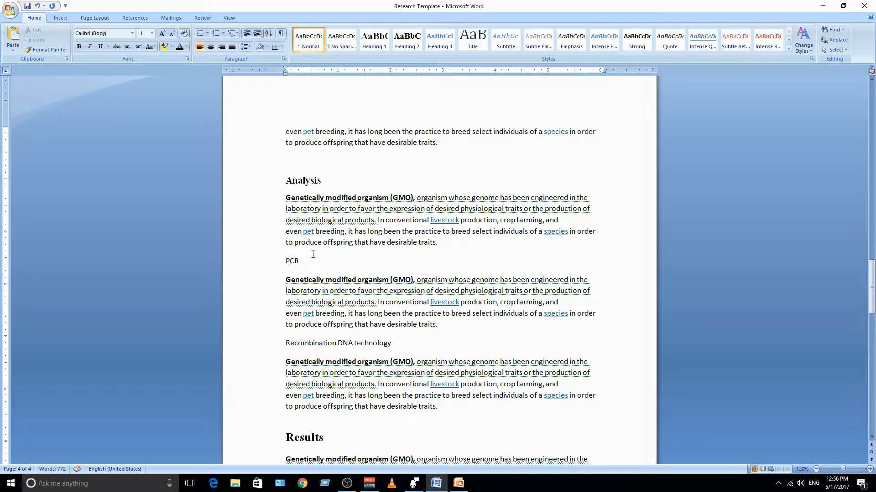
left_click(442, 44)
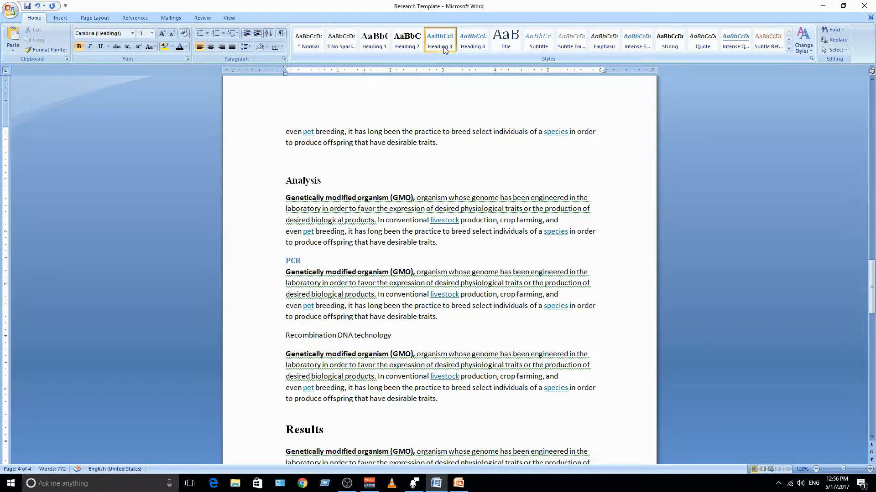
- Format the PCR subheading as black Times New Roman text with 6 pt spacing after it
left_click(175, 47)
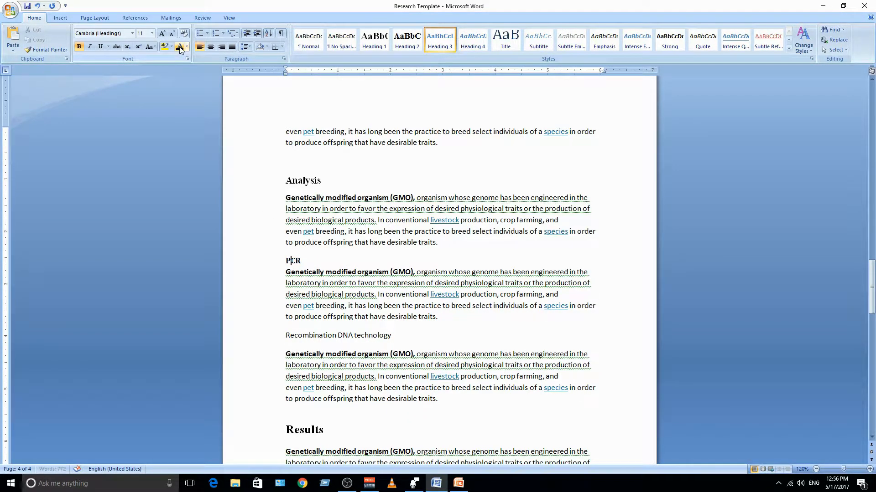
left_click(133, 33)
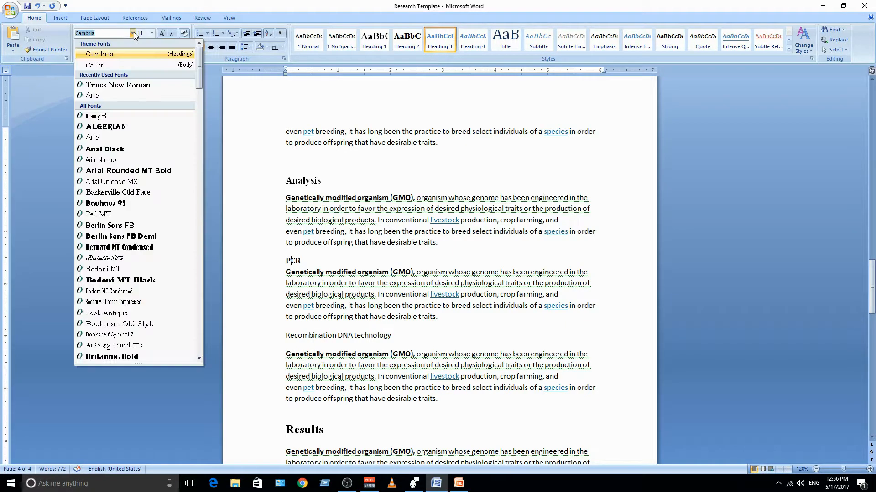
left_click(122, 86)
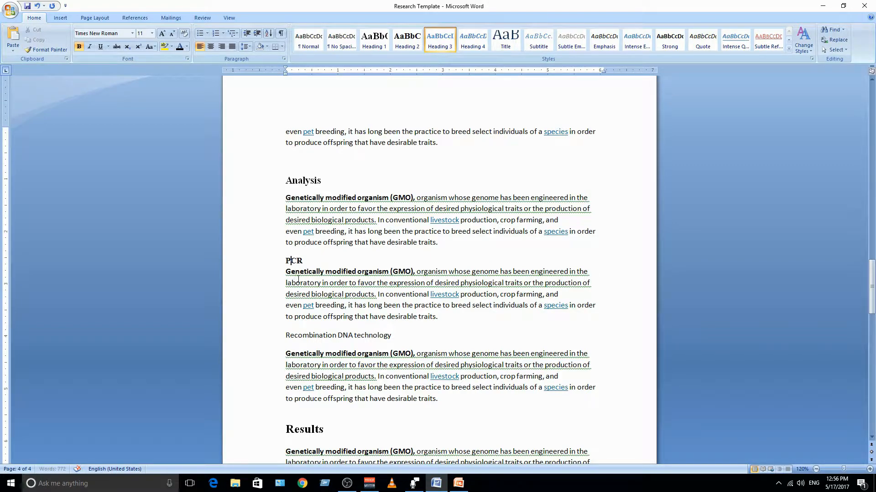
left_click(284, 59)
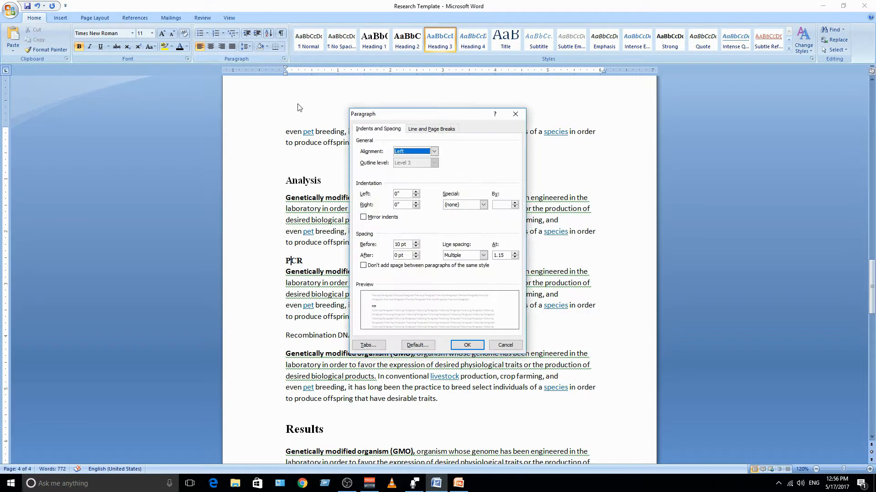
left_click(415, 254)
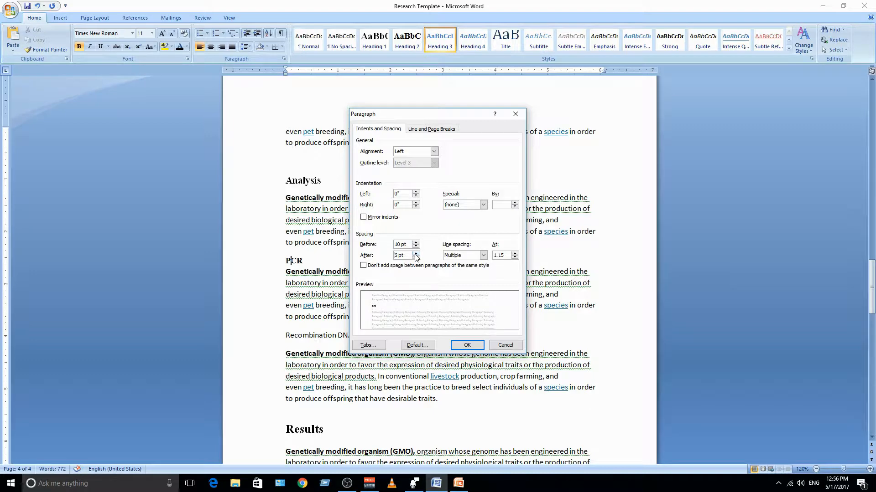
left_click(459, 350)
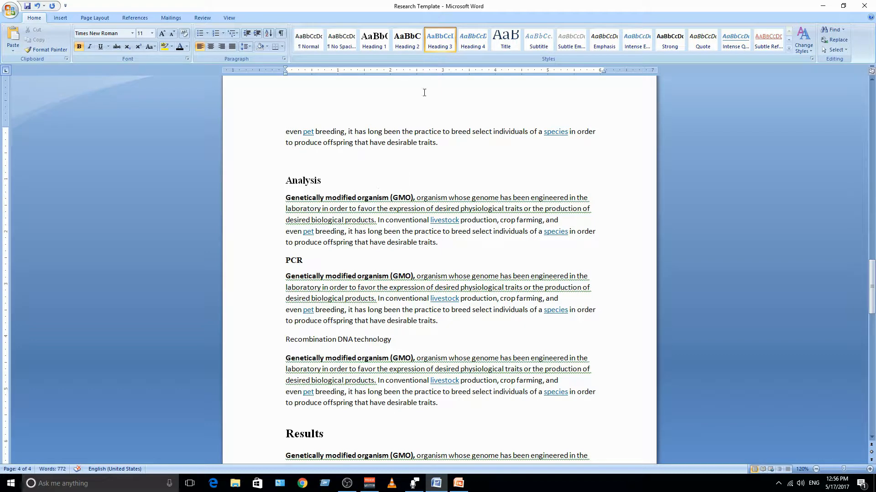
- Update the Heading 3 style to match the PCR subheading and apply it to the Recombination DNA technology subheading
right_click(436, 38)
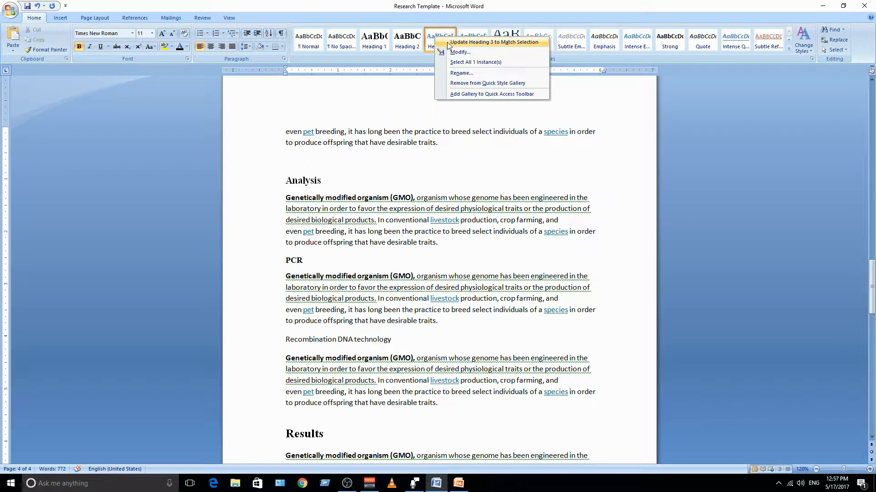
left_click(494, 42)
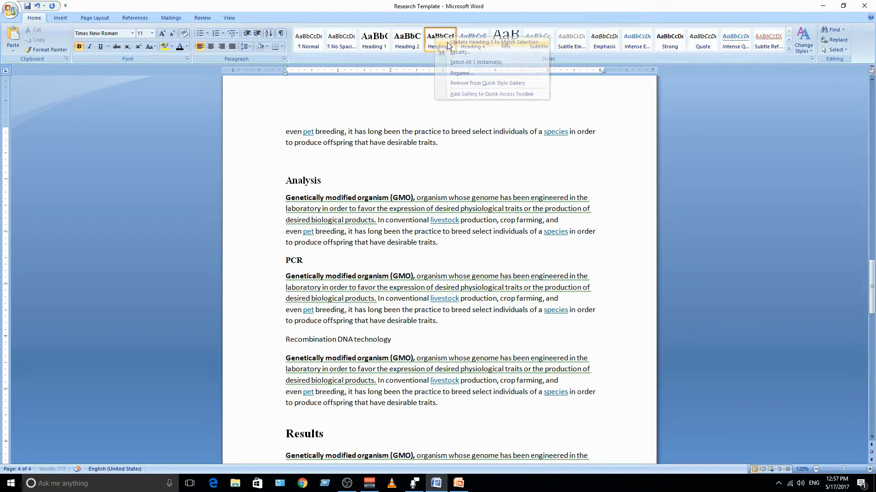
left_click(315, 340)
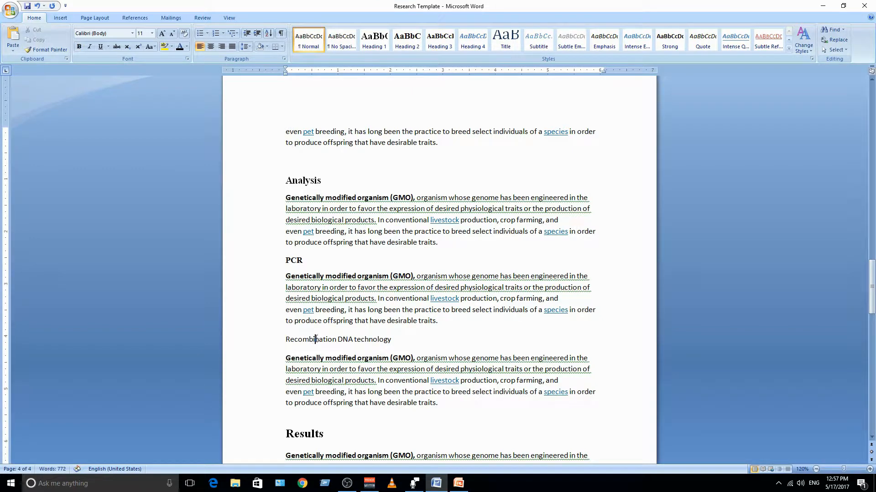
left_click(440, 43)
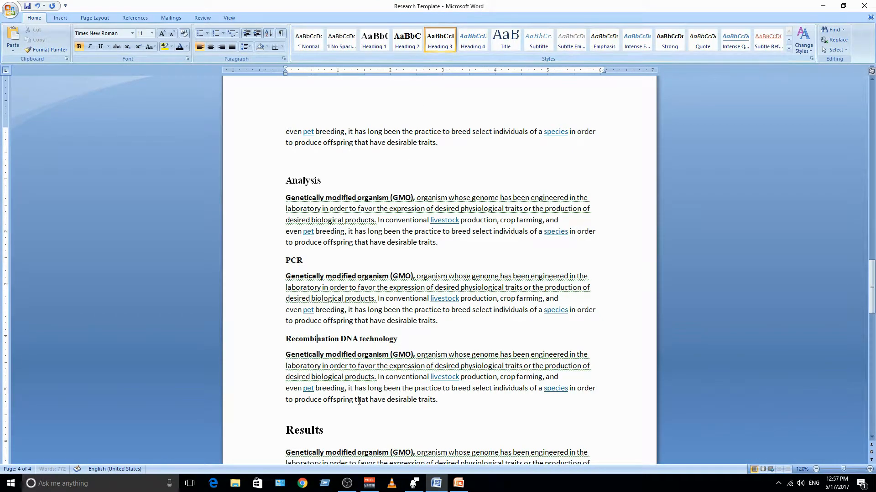
- Review the heading formatting from the Appendix back up to the Introduction
scroll(379, 348, "down", 15)
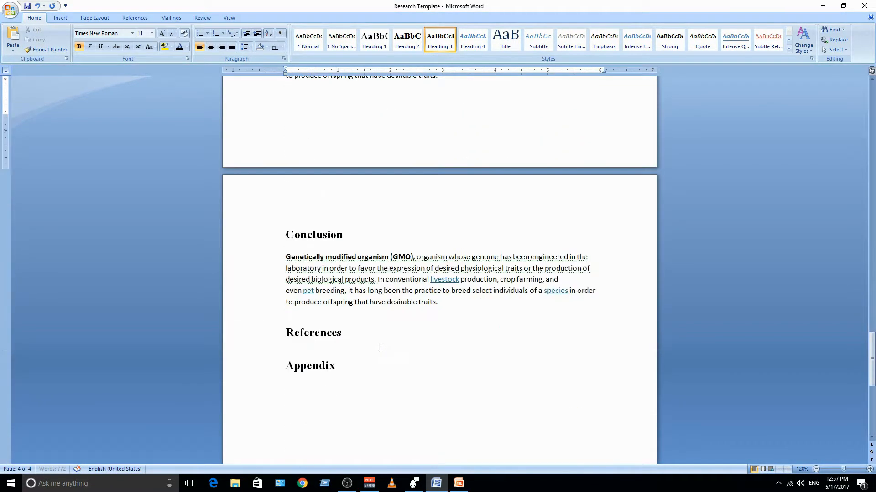
scroll(381, 347, "up", 2)
scroll(381, 348, "up", 15)
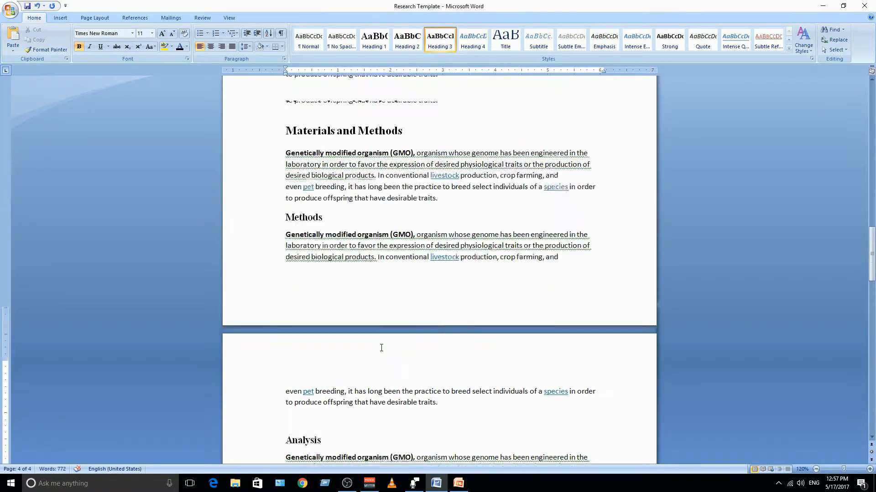
scroll(381, 348, "up", 4)
scroll(382, 348, "down", 12)
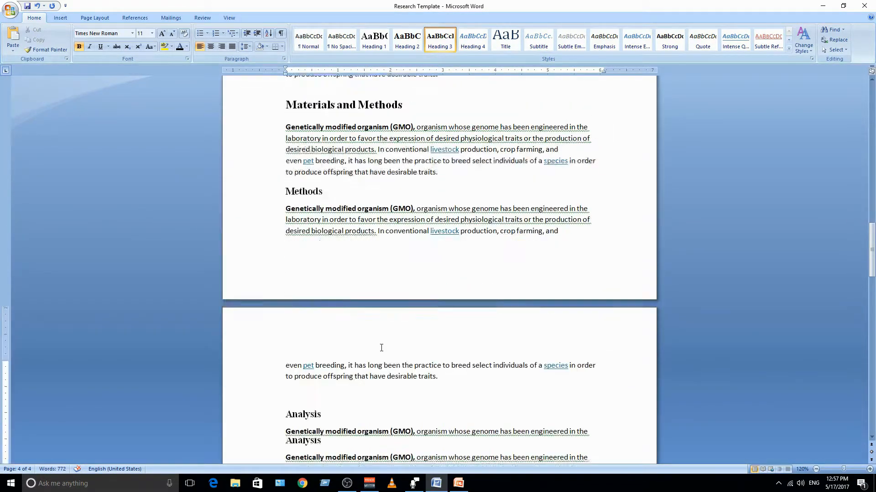
scroll(381, 348, "up", 8)
scroll(381, 348, "down", 5)
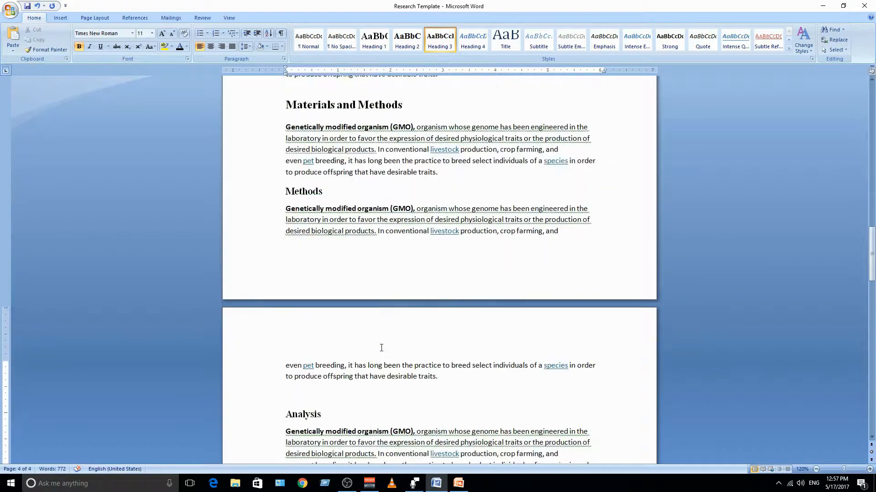
scroll(382, 347, "down", 4)
scroll(381, 348, "up", 14)
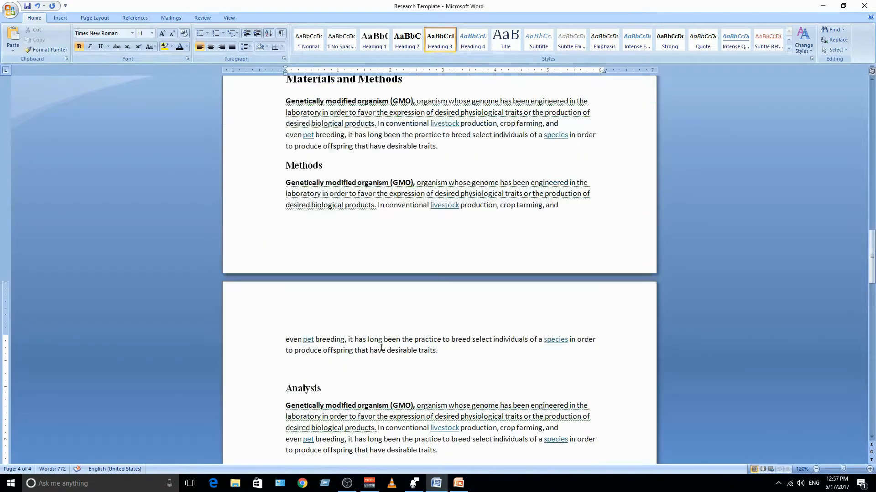
scroll(381, 348, "up", 5)
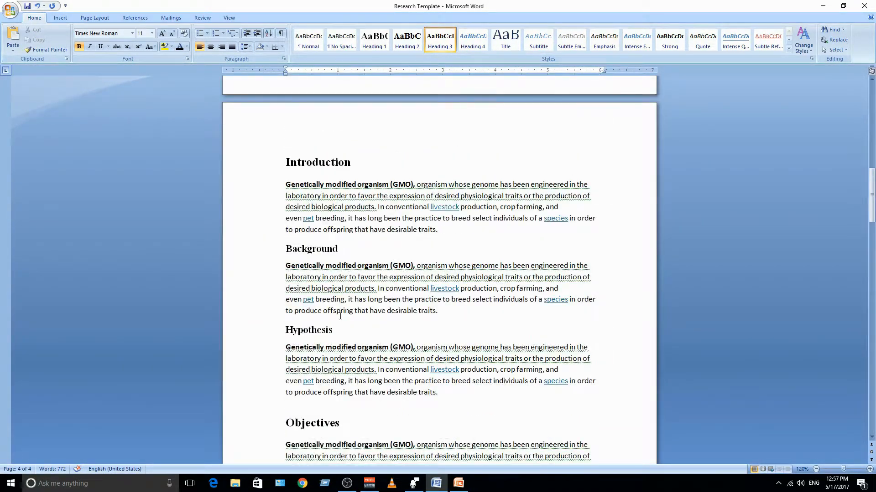
- Format the paragraph below the Introduction heading as justified Times New Roman text and update the Normal style to match it
left_click(378, 229)
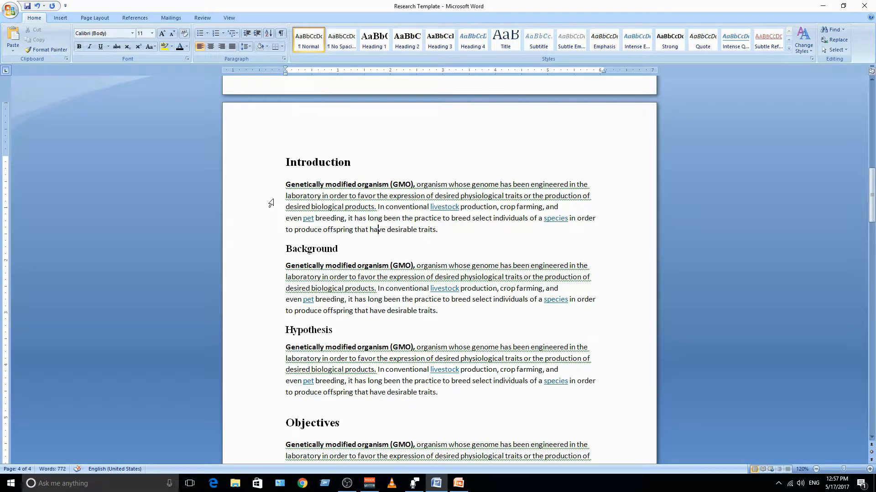
left_click_drag(262, 189, 263, 227)
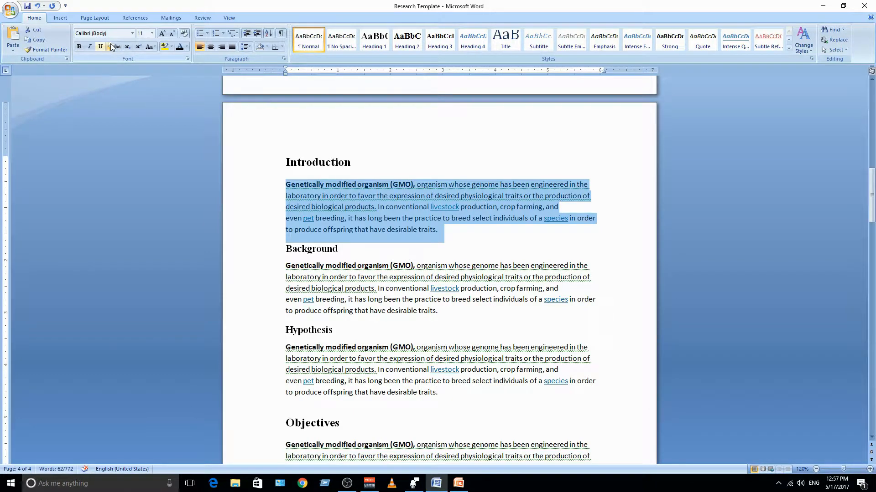
left_click(132, 34)
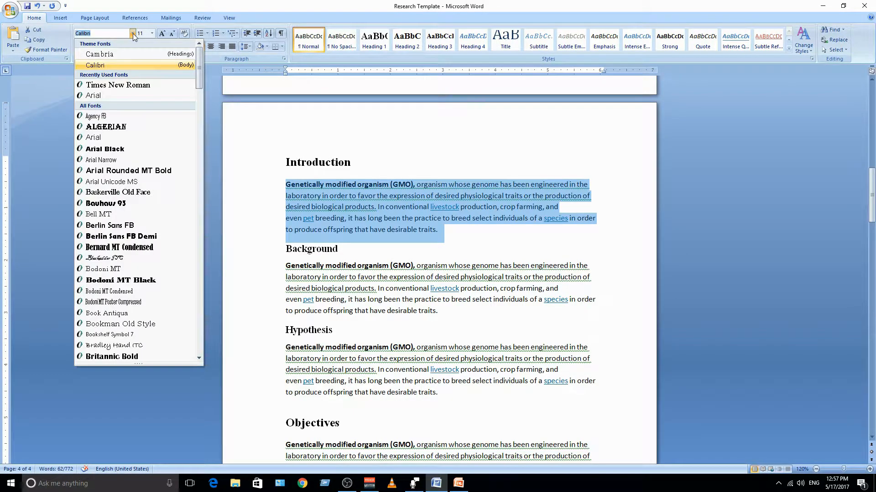
left_click(126, 85)
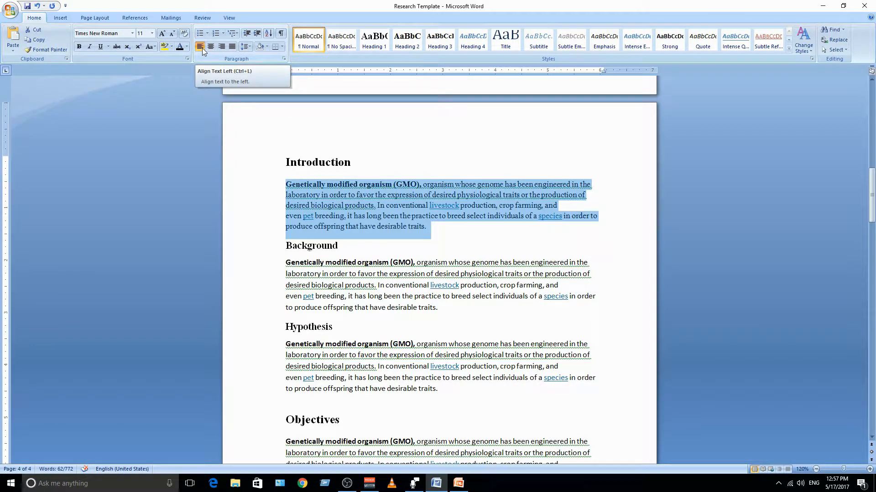
left_click(232, 47)
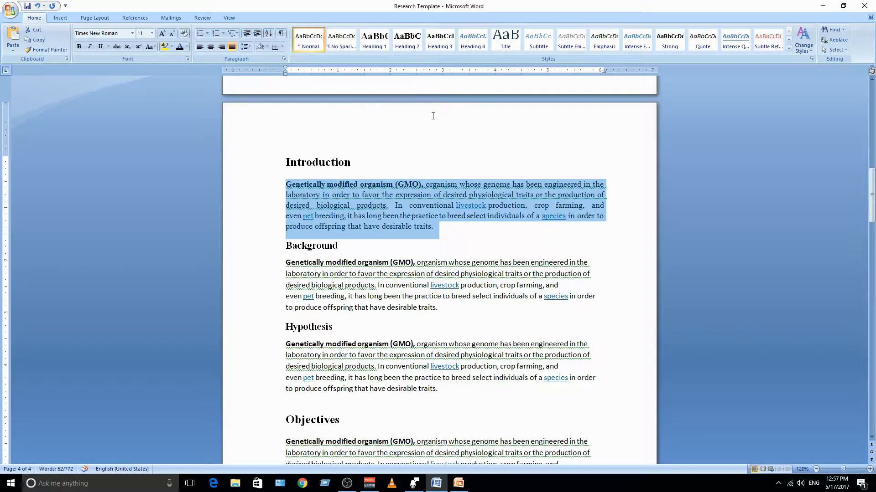
right_click(312, 41)
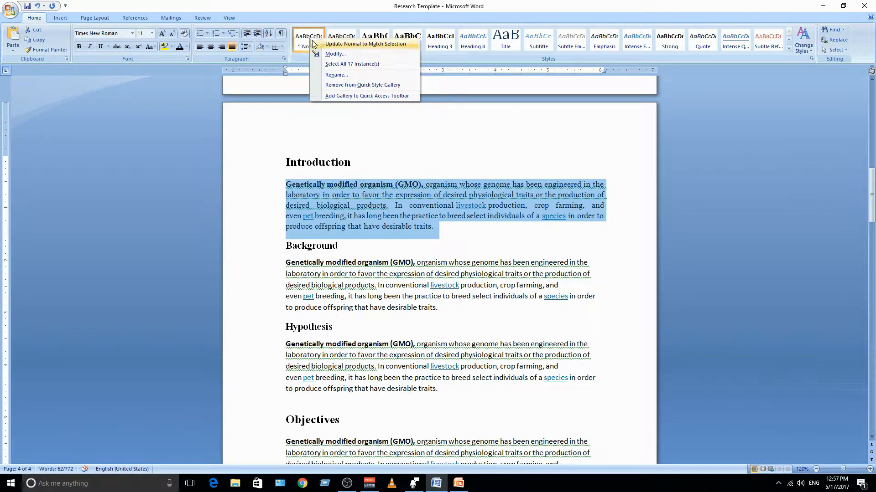
left_click(318, 43)
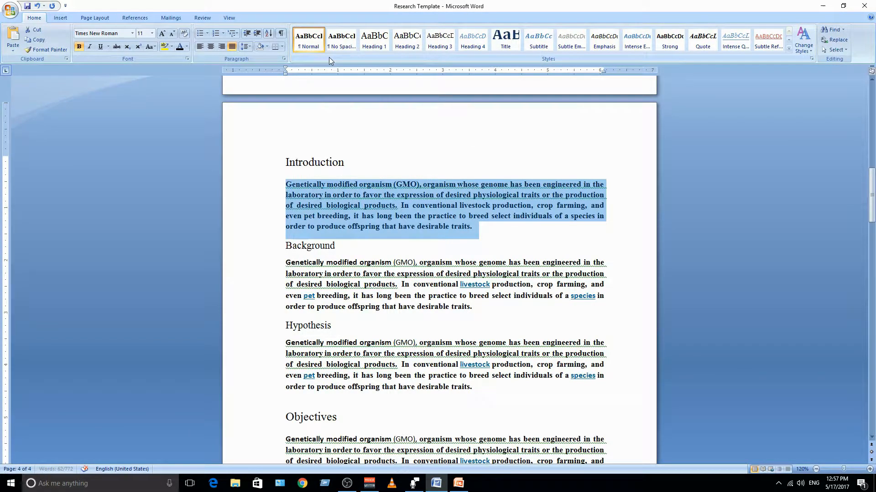
- Remove the bold formatting from the Introduction paragraph and update the Normal style to match it again
scroll(400, 295, "down", 3)
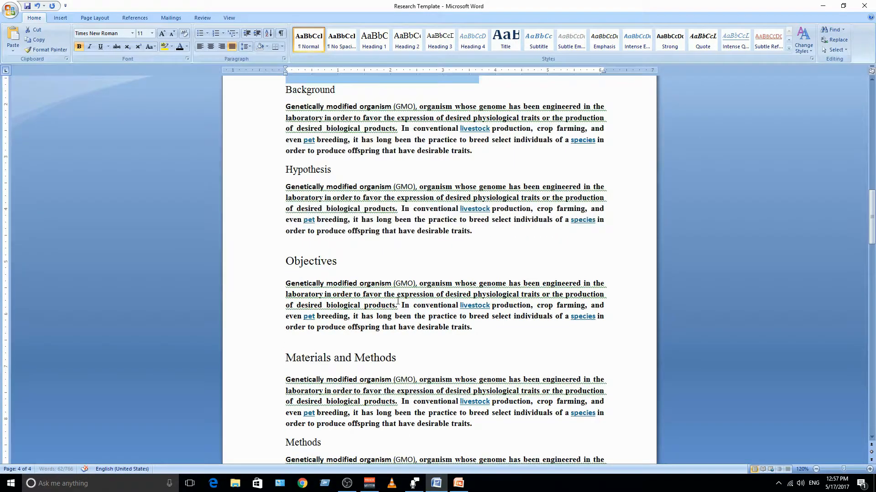
scroll(400, 295, "up", 3)
scroll(400, 296, "down", 8)
scroll(399, 298, "down", 7)
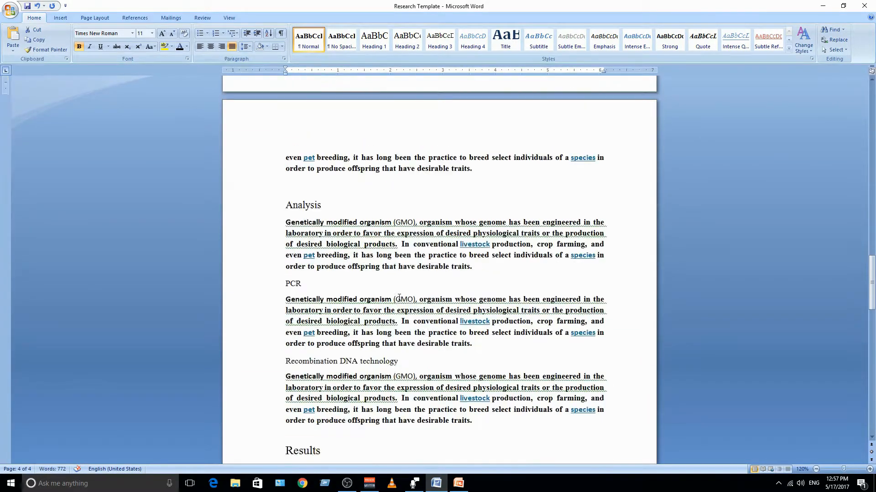
scroll(400, 297, "up", 8)
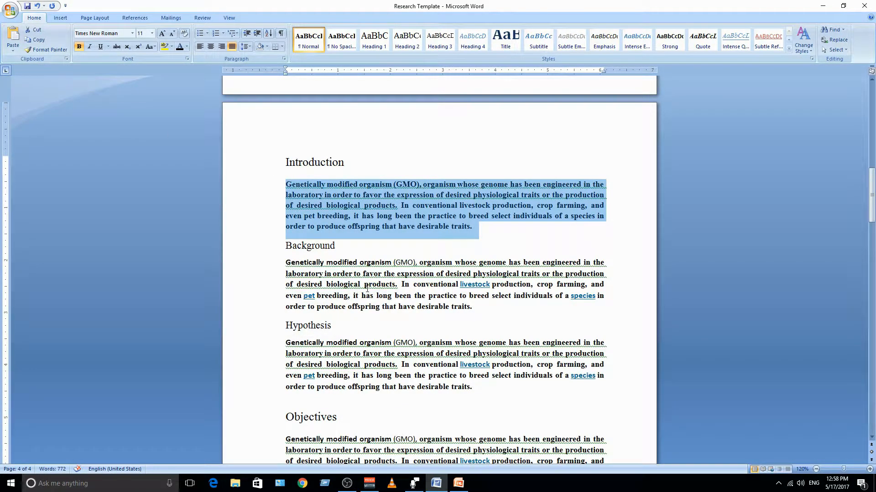
left_click(79, 47)
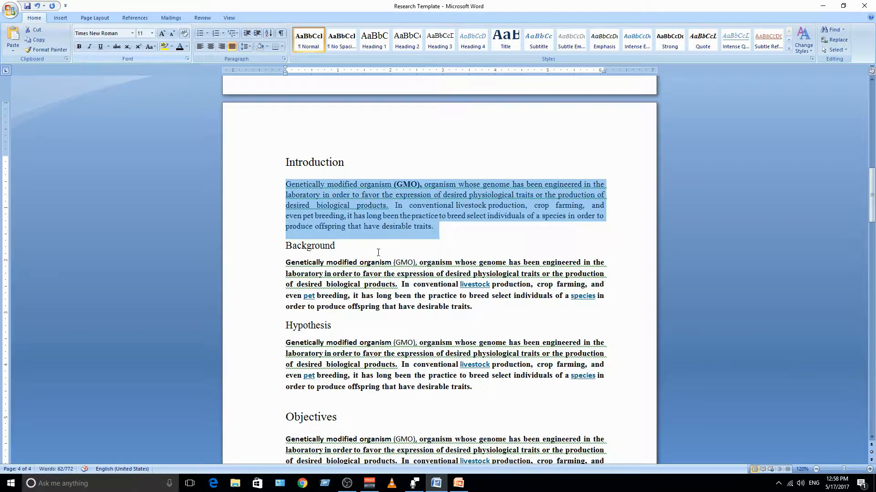
right_click(314, 47)
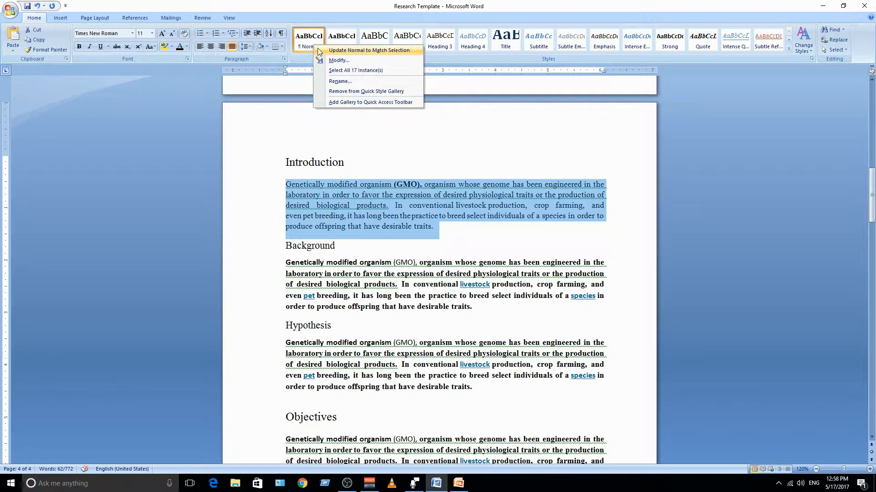
left_click(317, 49)
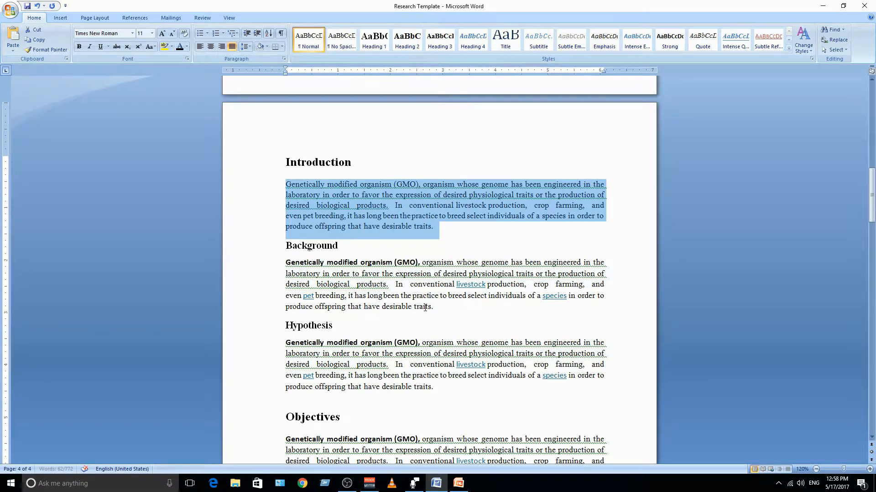
- Format the opening phrase "Genetically modified organism (GMO)," of the Introduction paragraph in bold Calibri (Body)
scroll(425, 308, "down", 15)
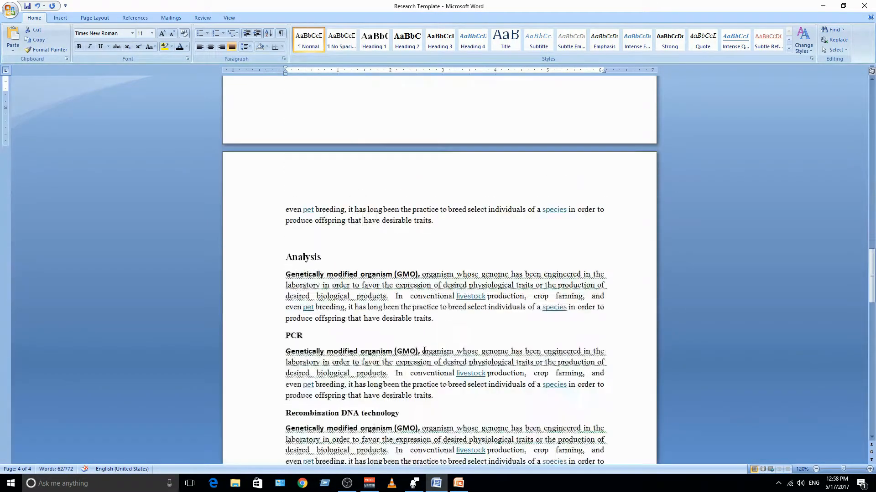
scroll(424, 351, "down", 7)
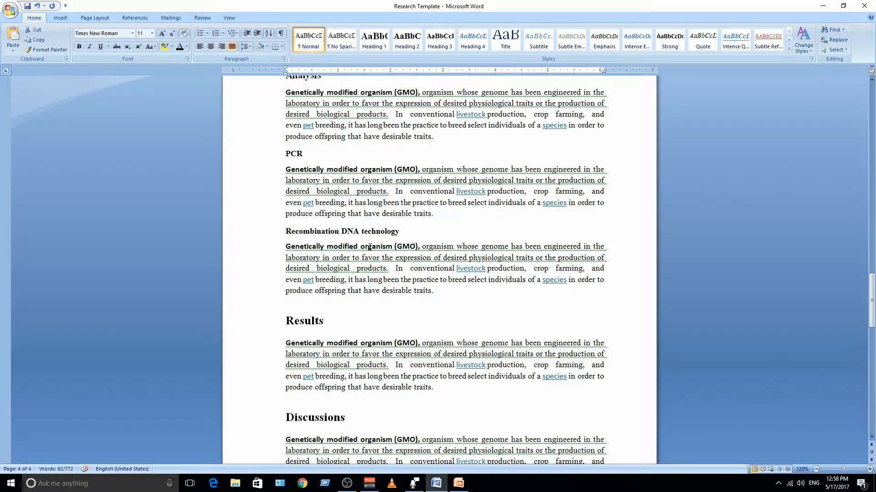
left_click(369, 247)
left_click(388, 268)
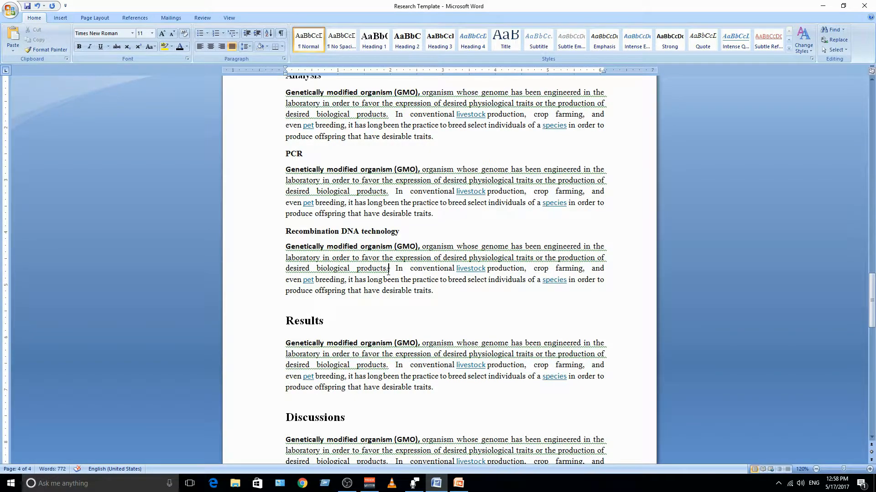
scroll(448, 260, "up", 20)
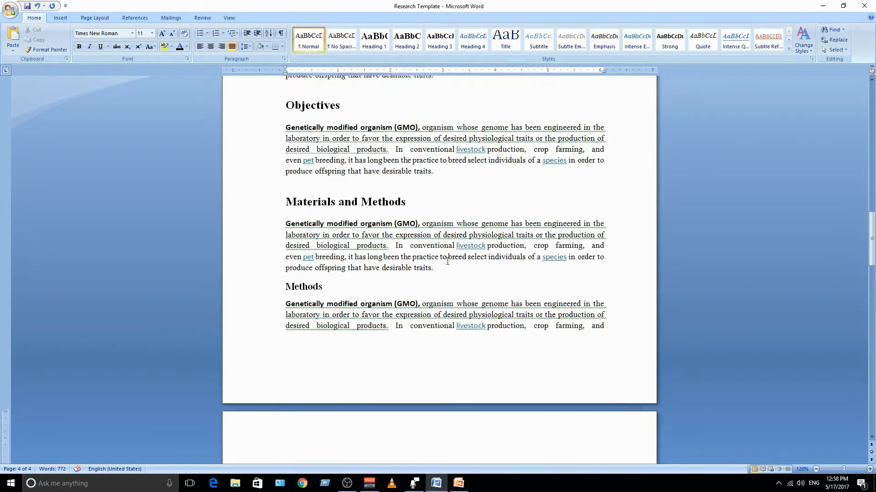
left_click(410, 160)
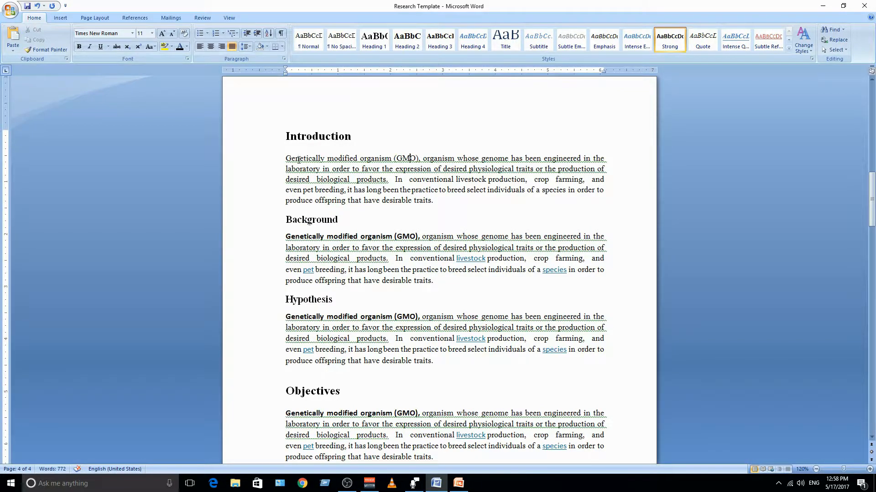
left_click_drag(287, 158, 418, 160)
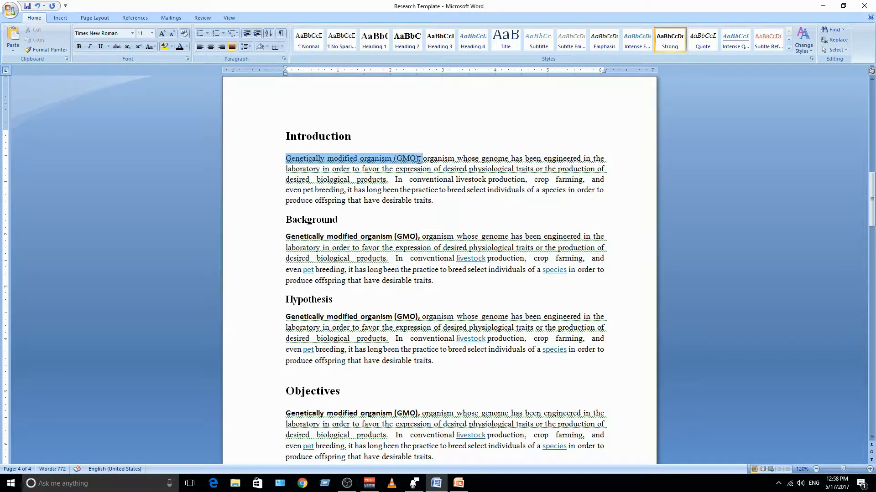
left_click(132, 33)
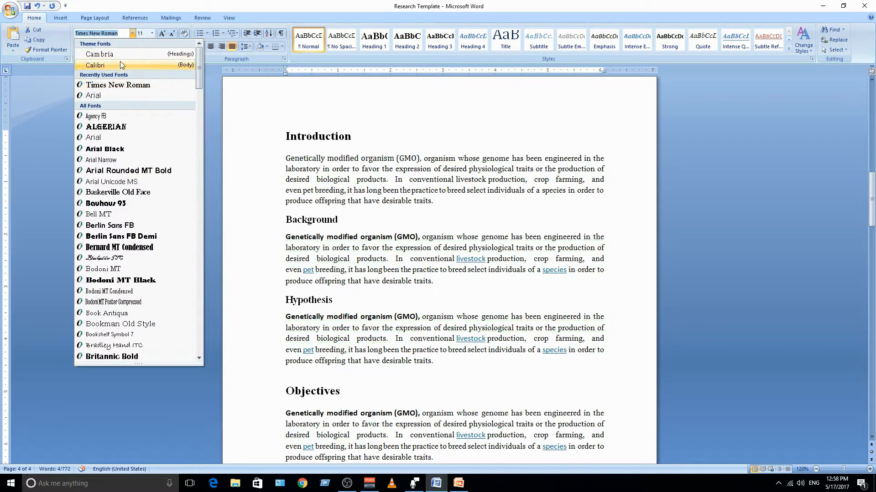
left_click(119, 64)
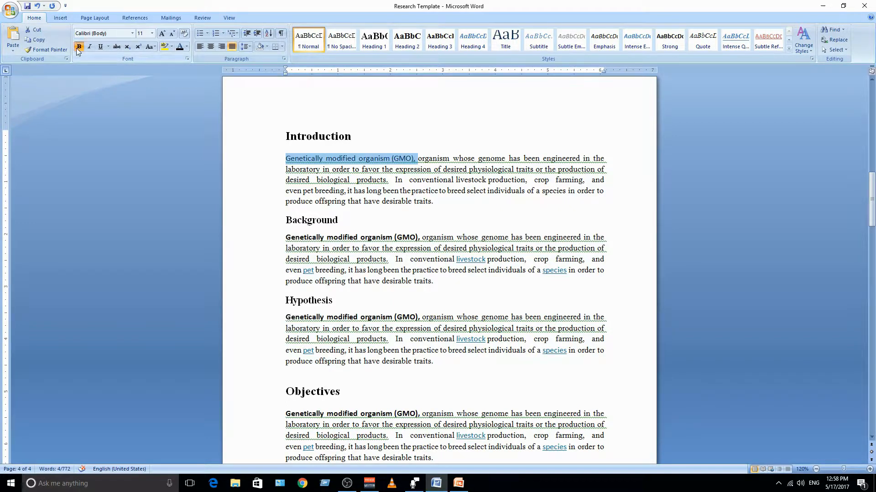
left_click(78, 47)
left_click(392, 248)
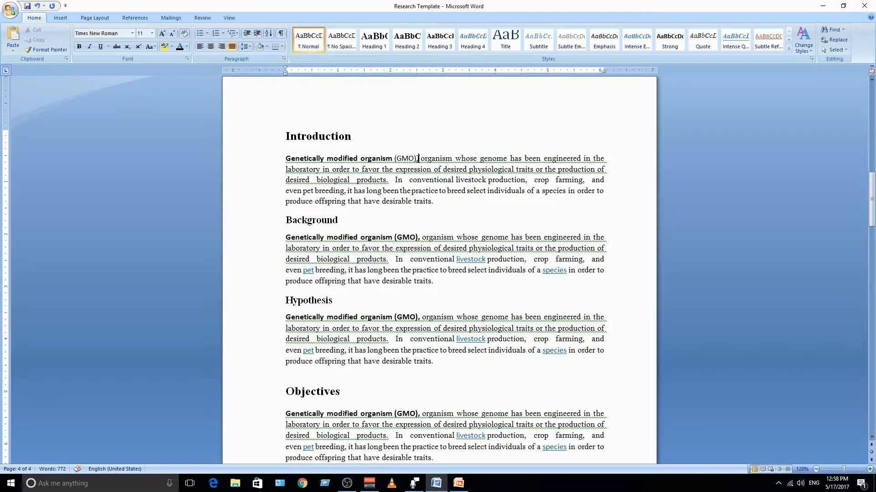
left_click_drag(418, 158, 395, 159)
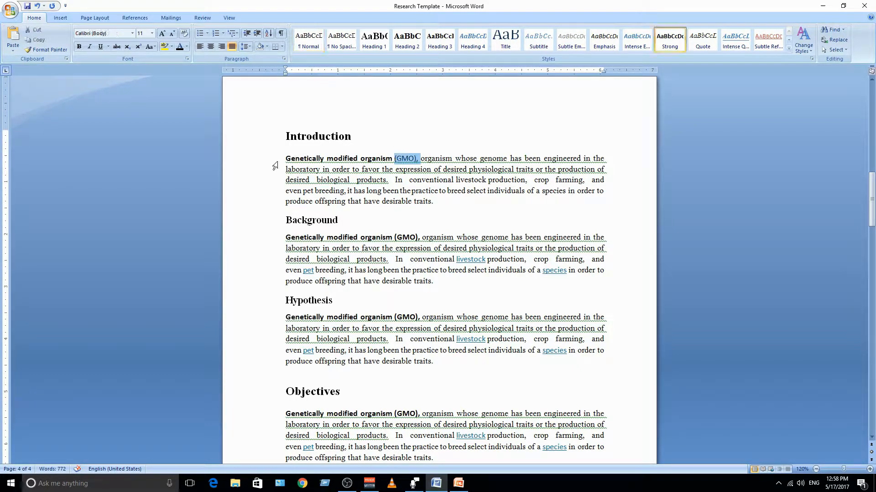
left_click(79, 47)
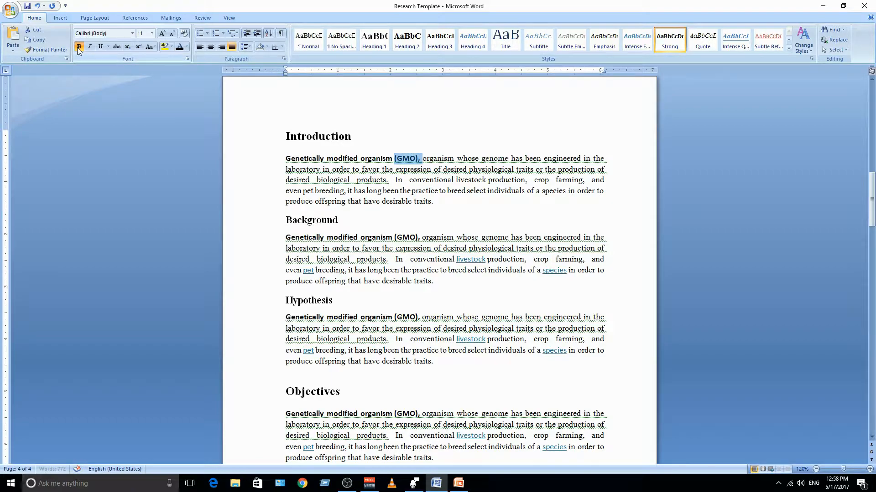
- Review the headings and body paragraphs from the Introduction down to the Methods and Analysis sections
left_click(370, 235)
scroll(392, 278, "down", 3)
scroll(415, 325, "up", 3)
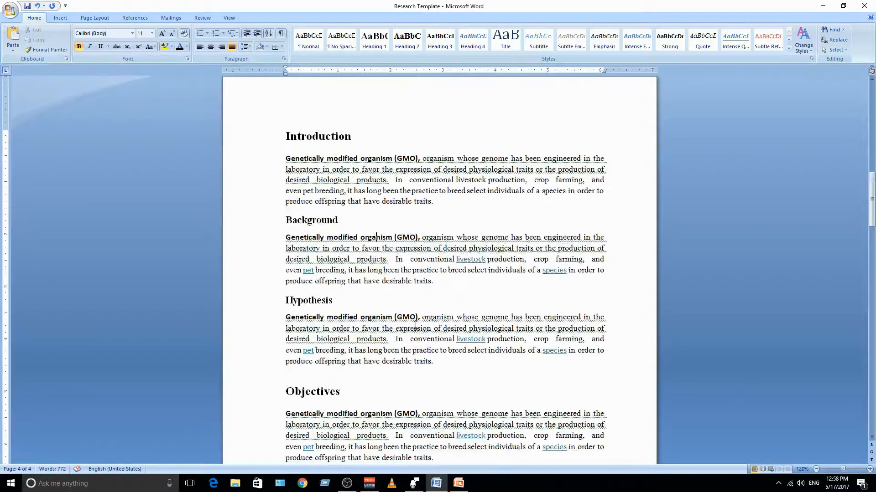
scroll(416, 325, "down", 15)
scroll(415, 325, "up", 4)
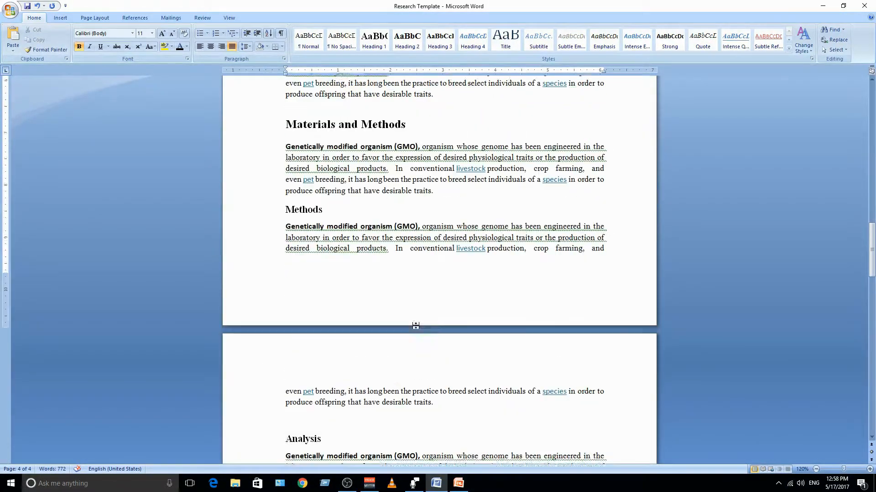
scroll(416, 325, "up", 7)
scroll(415, 325, "down", 6)
scroll(416, 325, "up", 1)
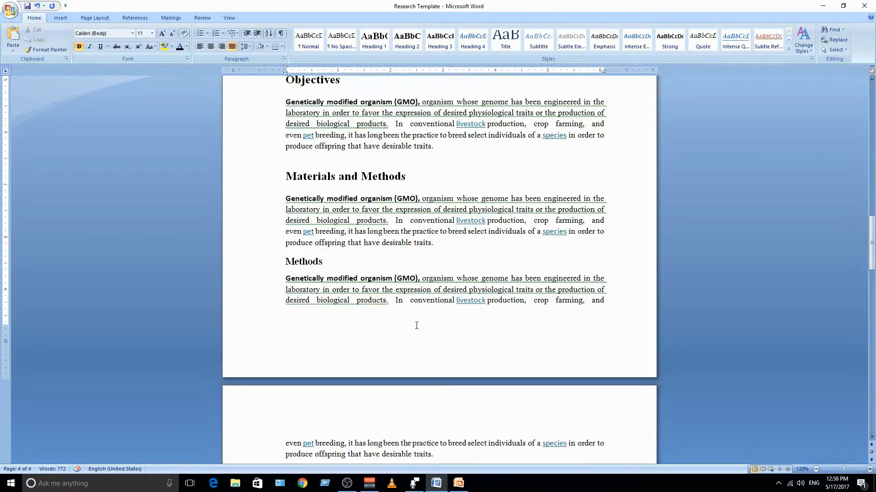
scroll(416, 325, "down", 3)
- Try a page break after the Materials and Methods paragraph with the blank line above Methods deleted, and undo both changes
left_click(442, 165)
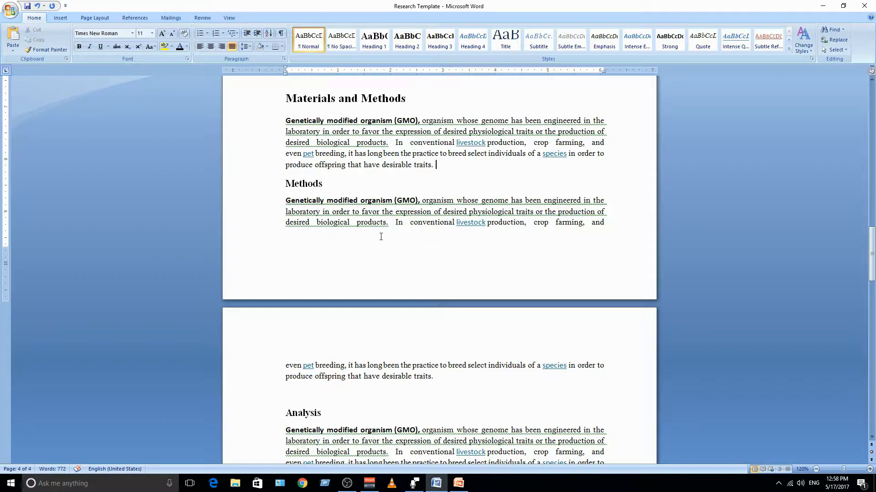
scroll(383, 231, "up", 14)
scroll(384, 231, "down", 14)
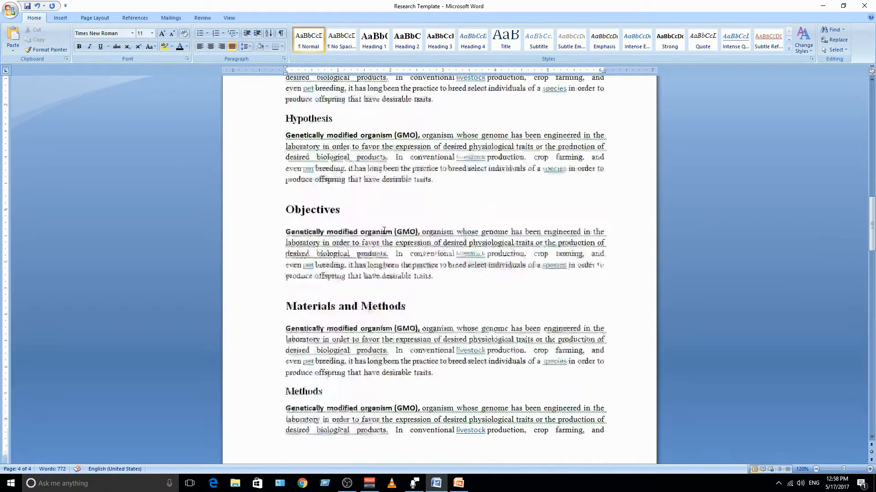
scroll(384, 231, "down", 6)
scroll(384, 230, "up", 7)
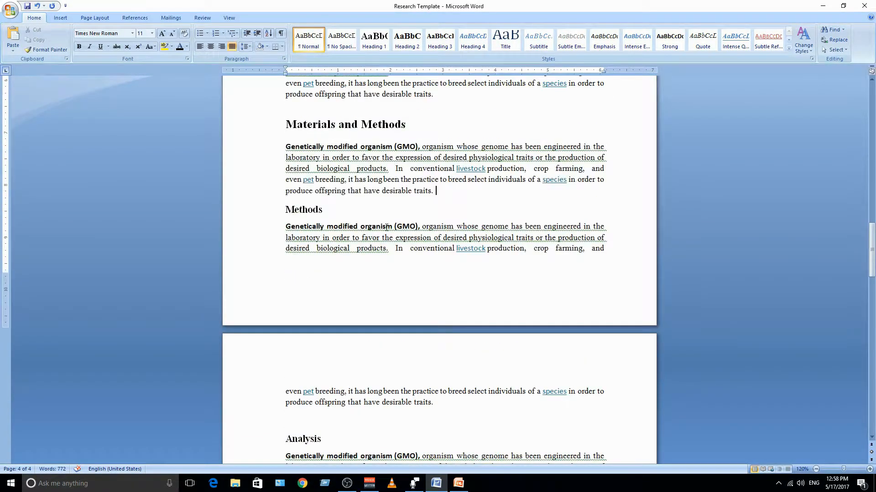
scroll(385, 228, "down", 6)
scroll(386, 227, "down", 1)
scroll(386, 228, "up", 7)
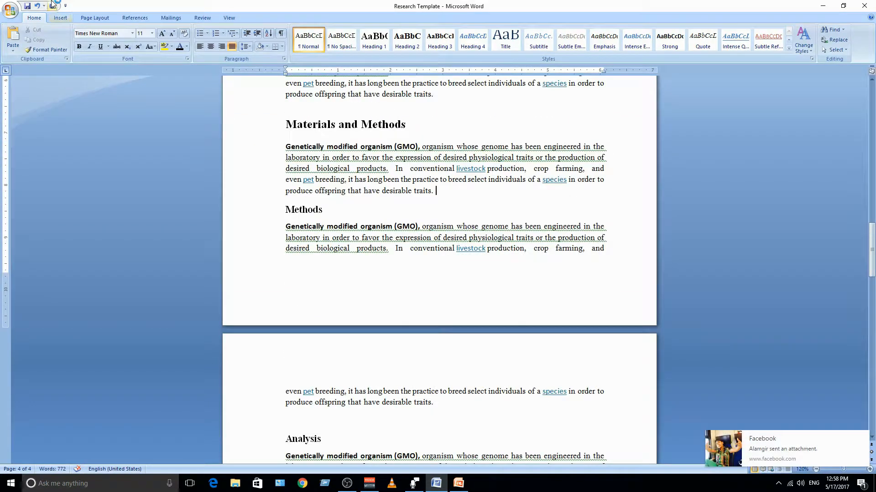
left_click(59, 20)
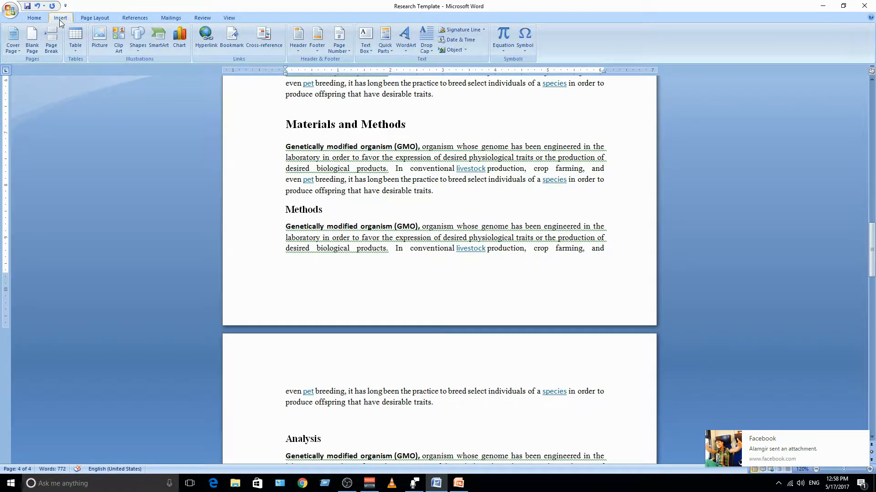
left_click(861, 439)
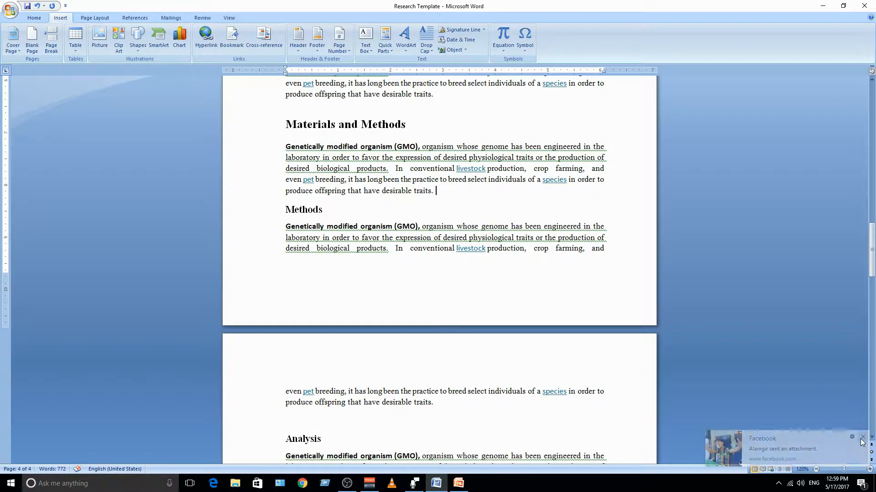
left_click(48, 49)
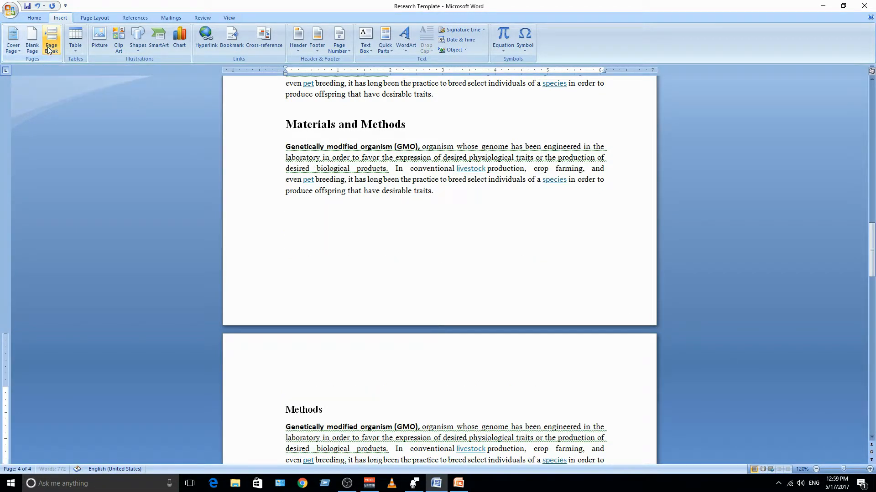
key("Delete")
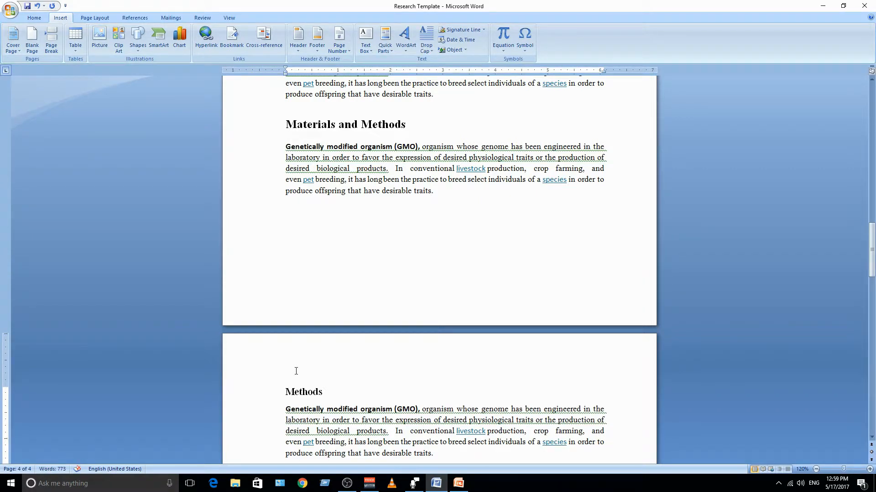
key("ctrl+z")
key("ctrl+z")
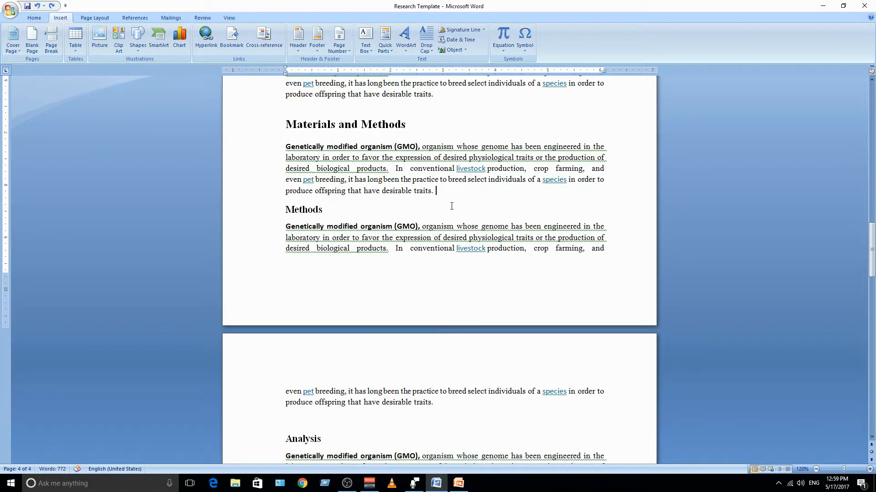
- Examine the heading structure down to the Appendix and back up to the Introduction
scroll(460, 202, "down", 20)
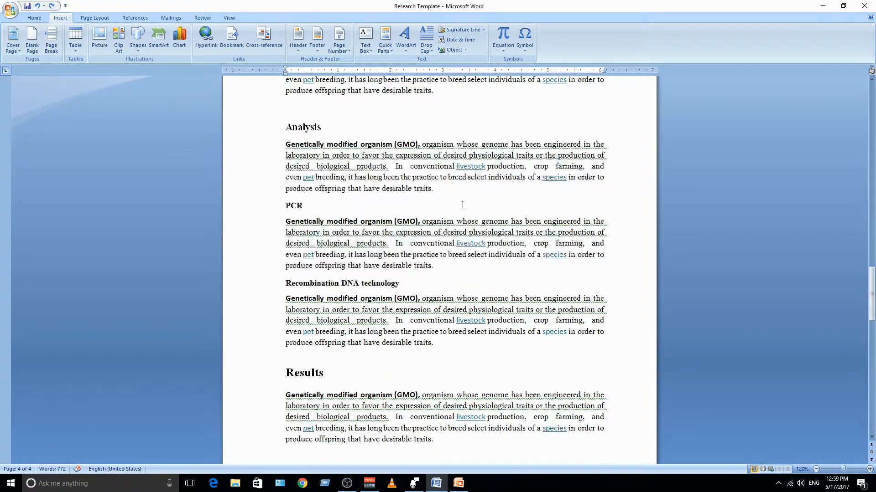
scroll(462, 205, "down", 5)
scroll(462, 205, "up", 20)
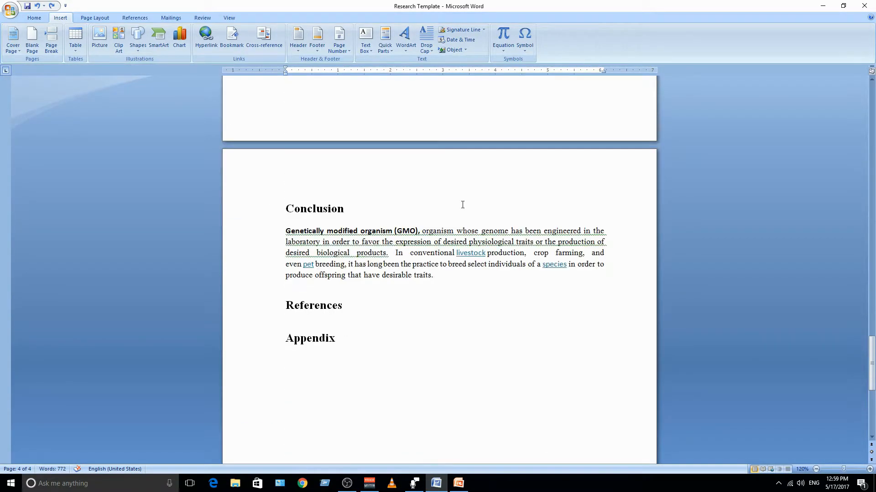
scroll(462, 204, "up", 20)
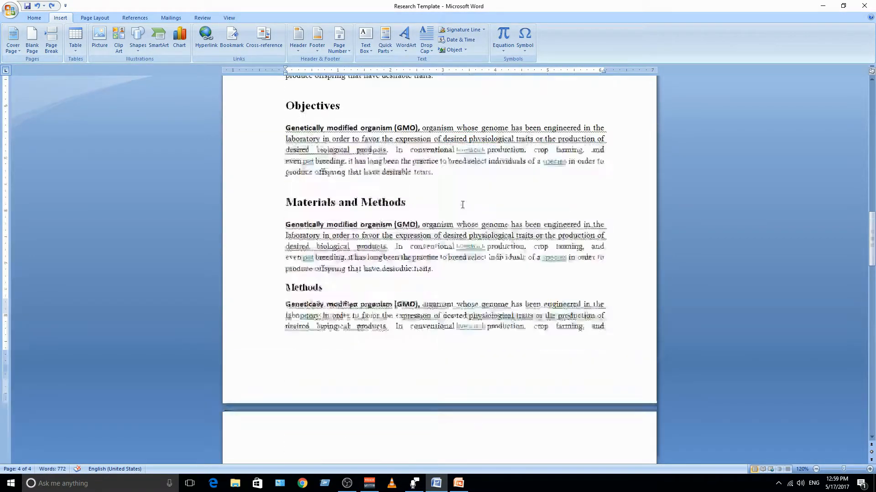
scroll(463, 205, "up", 9)
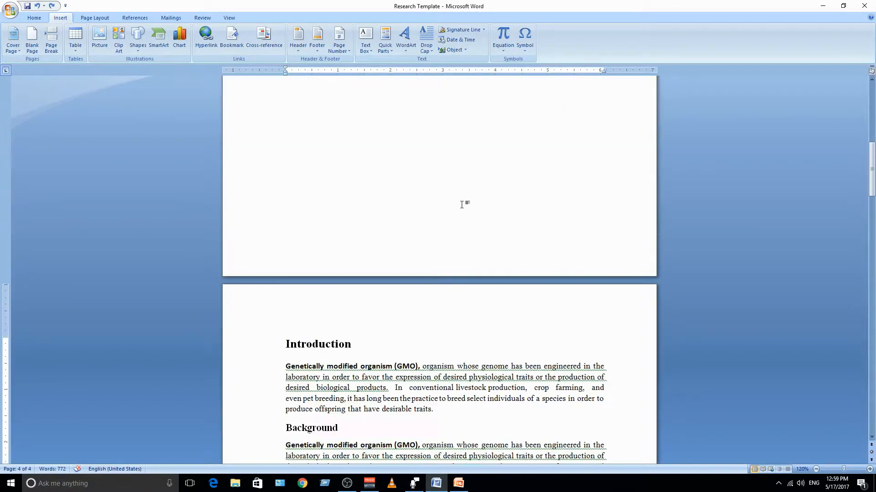
scroll(461, 205, "down", 10)
scroll(360, 210, "up", 5)
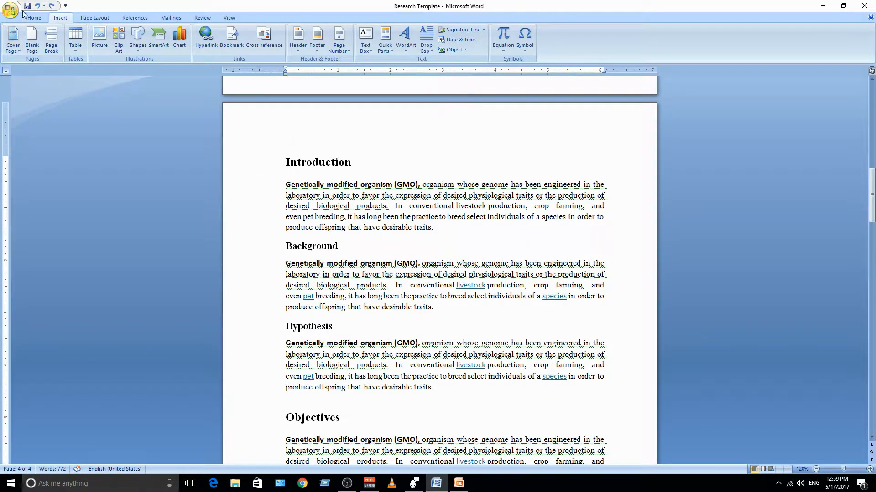
- Number the headings from Introduction onwards with the multilevel list format 1 Heading 1, 1.1 Heading 2, 1.1.1 Heading 3, and check the numbering
key("alt+h")
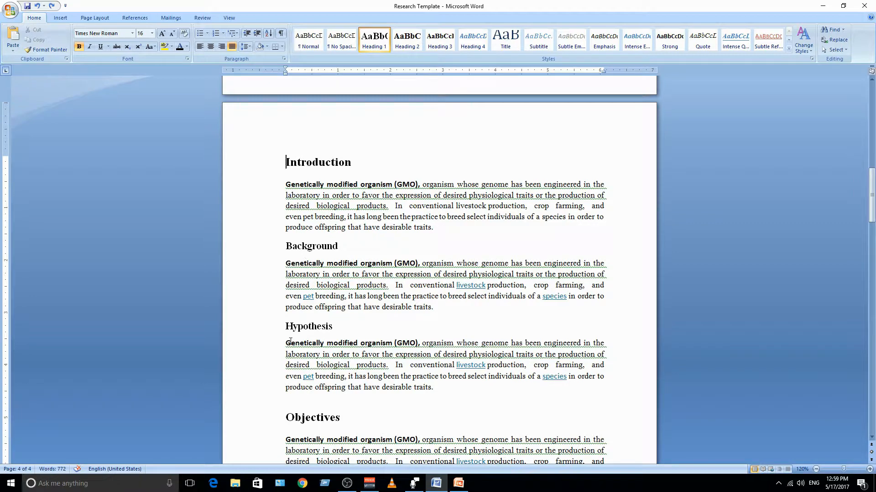
scroll(289, 399, "down", 2)
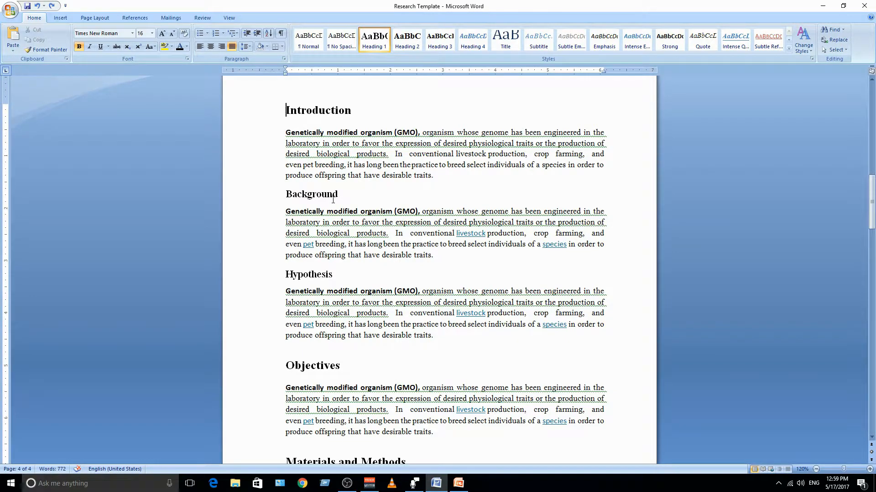
scroll(330, 200, "up", 10)
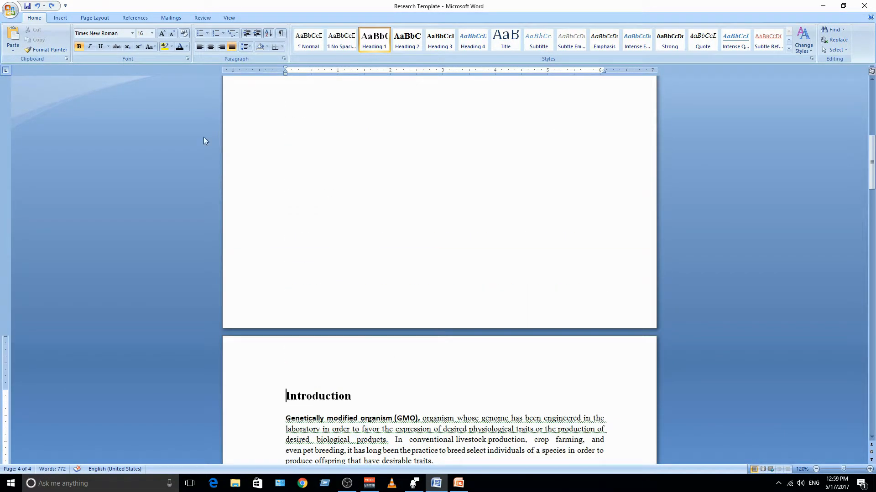
left_click(236, 35)
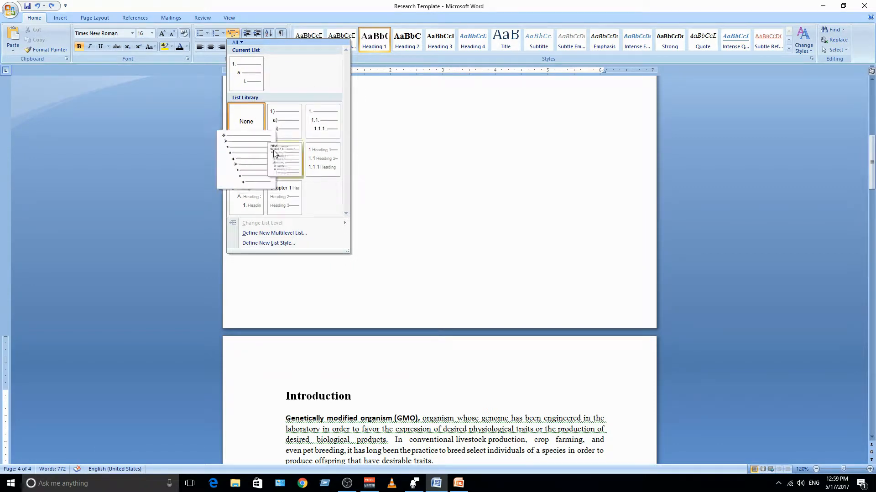
left_click(333, 164)
scroll(332, 164, "down", 10)
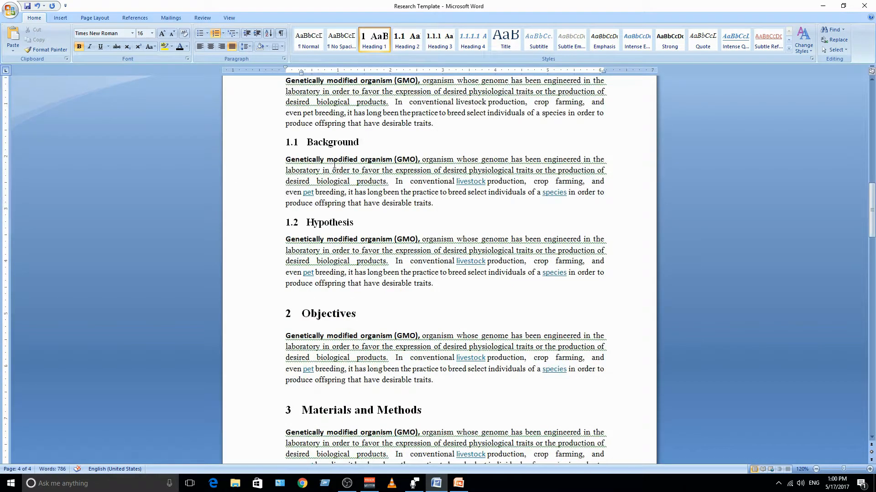
scroll(292, 389, "down", 12)
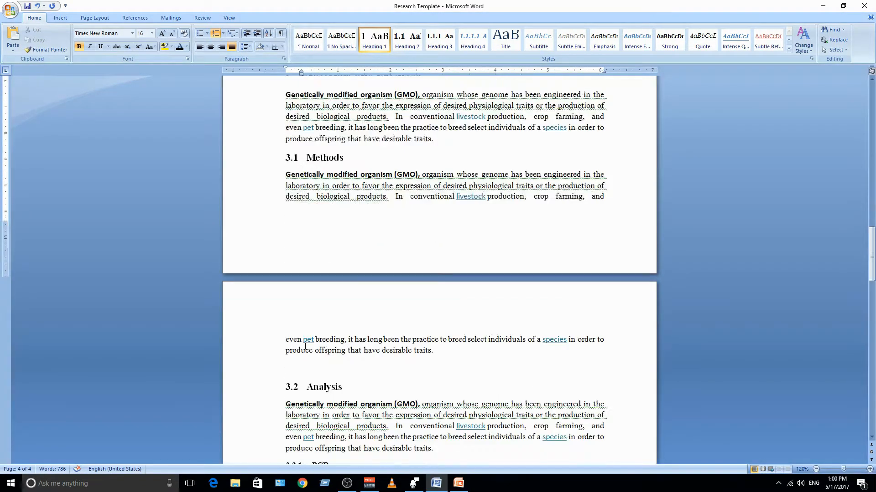
scroll(306, 345, "down", 3)
scroll(301, 319, "up", 2)
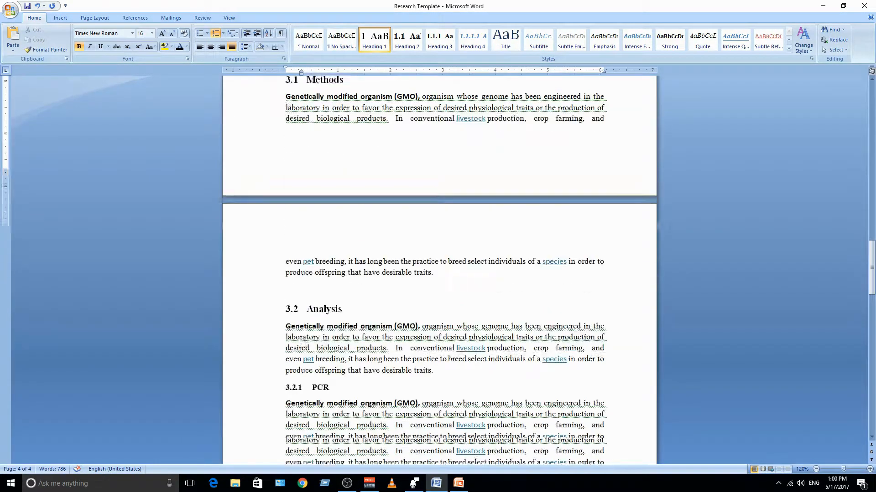
- Check the multilevel heading numbering from the Methods section through Analysis, Results and Discussions to References
scroll(291, 292, "down", 5)
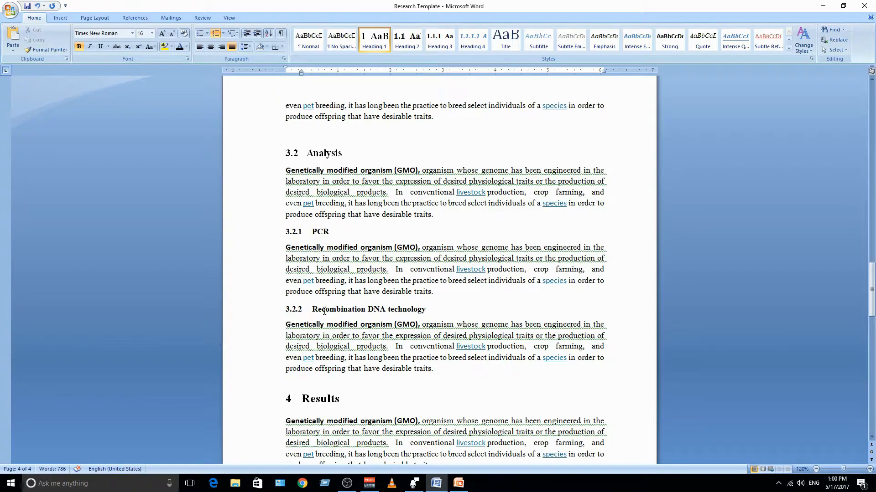
scroll(318, 272, "up", 10)
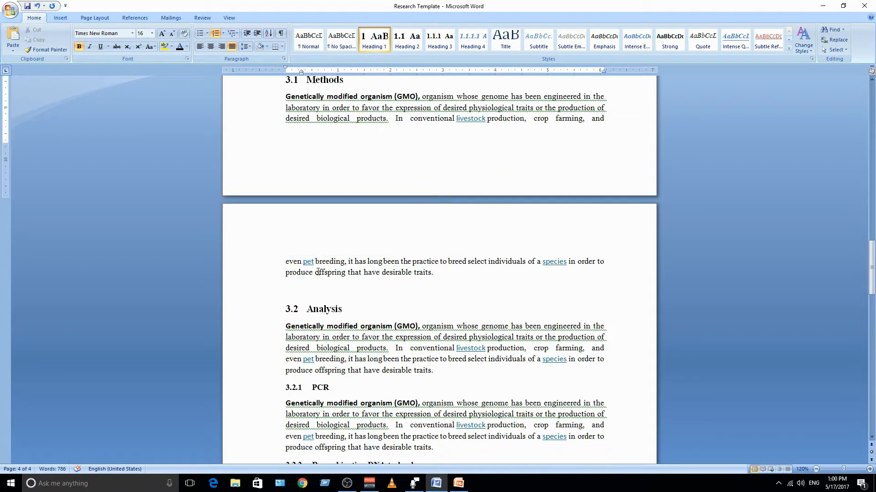
scroll(318, 272, "up", 3)
scroll(319, 272, "down", 10)
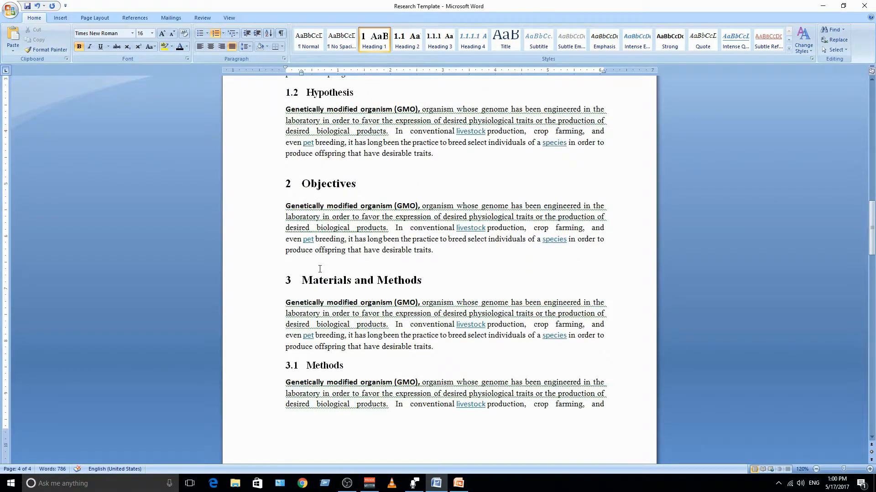
scroll(320, 271, "down", 15)
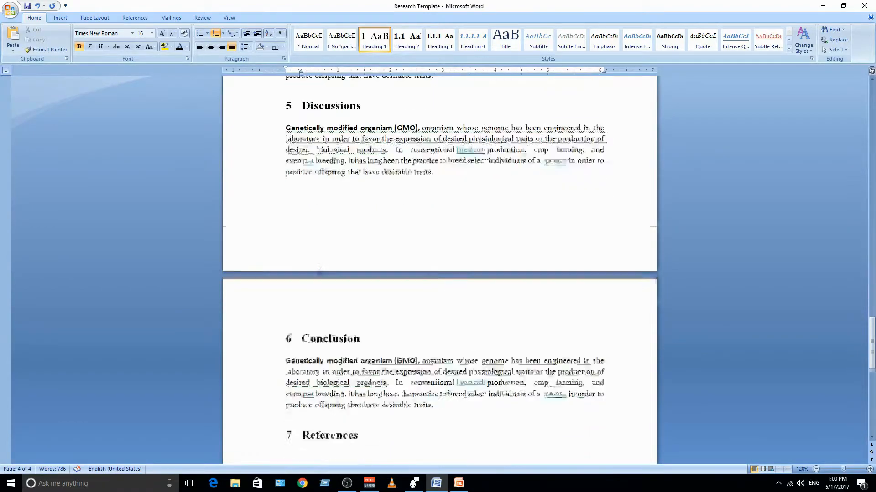
scroll(320, 271, "up", 15)
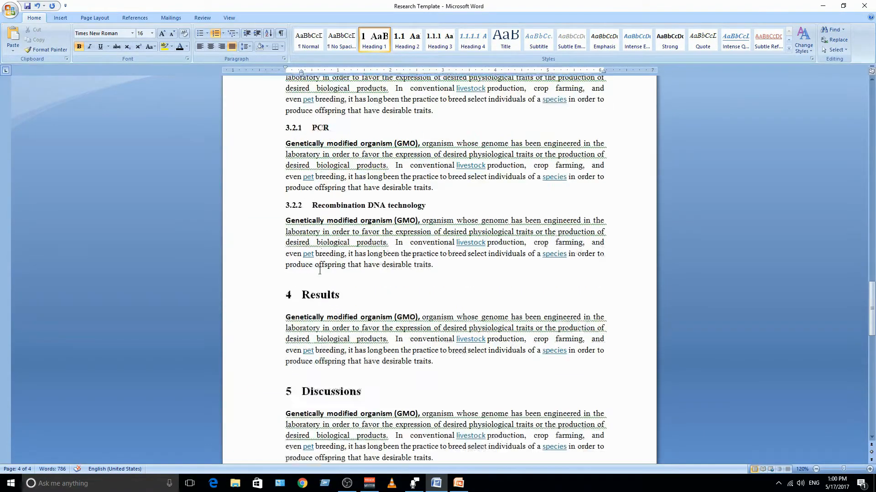
- Left-align the title "Genetically modified organisms (GMO's)" on the title page and set its font size to 22
scroll(320, 271, "up", 15)
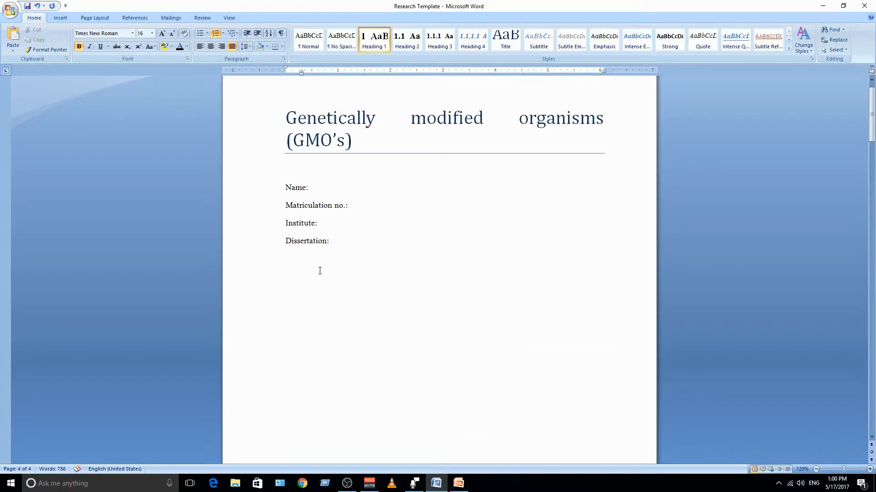
left_click(249, 128)
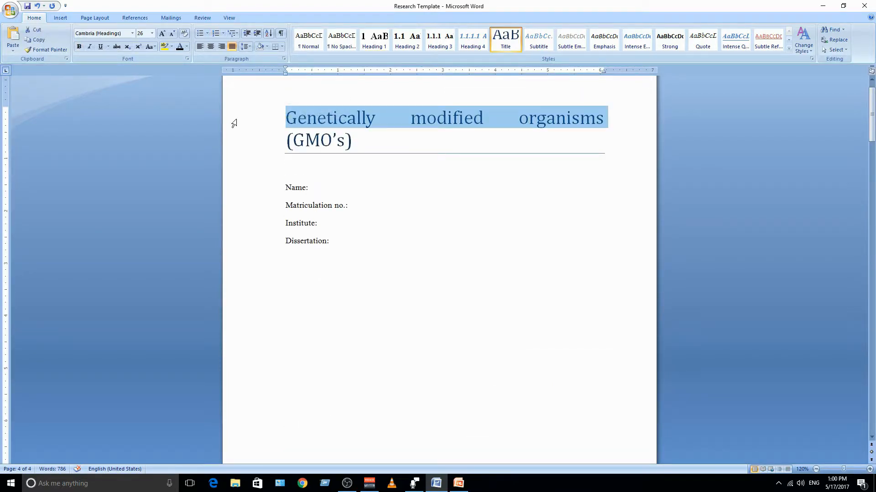
left_click_drag(234, 123, 238, 143)
left_click(203, 49)
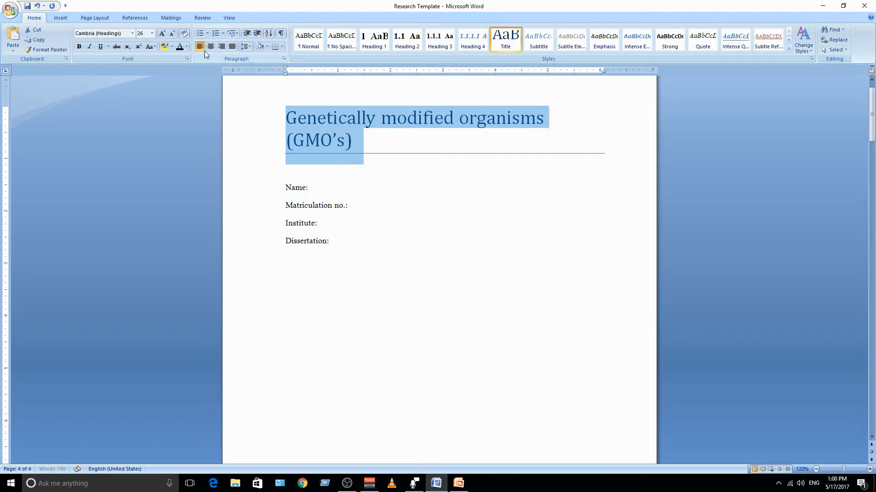
left_click(213, 48)
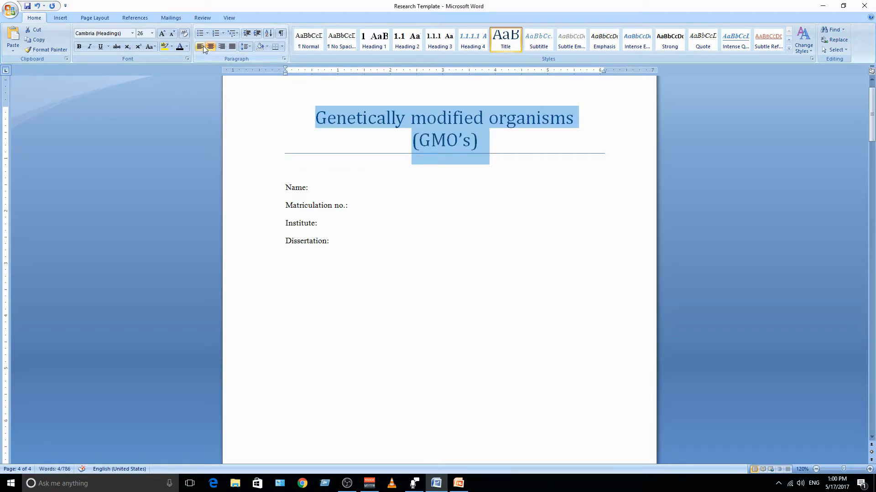
left_click(201, 48)
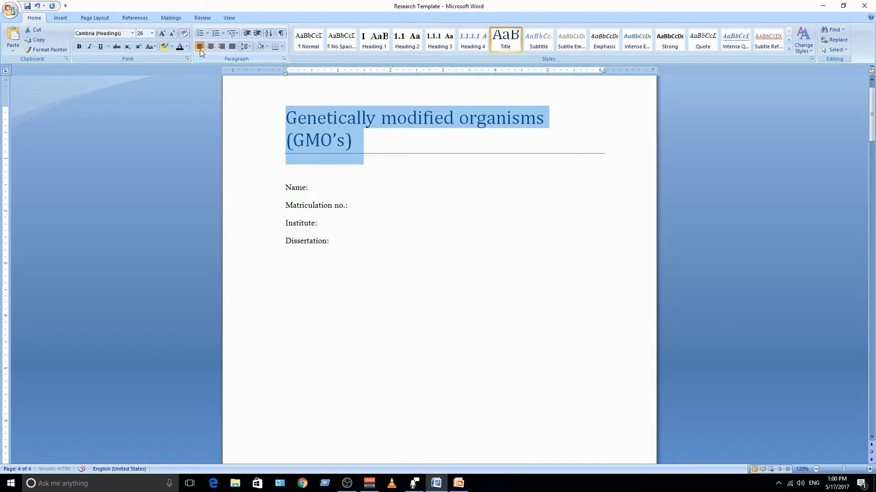
left_click(152, 33)
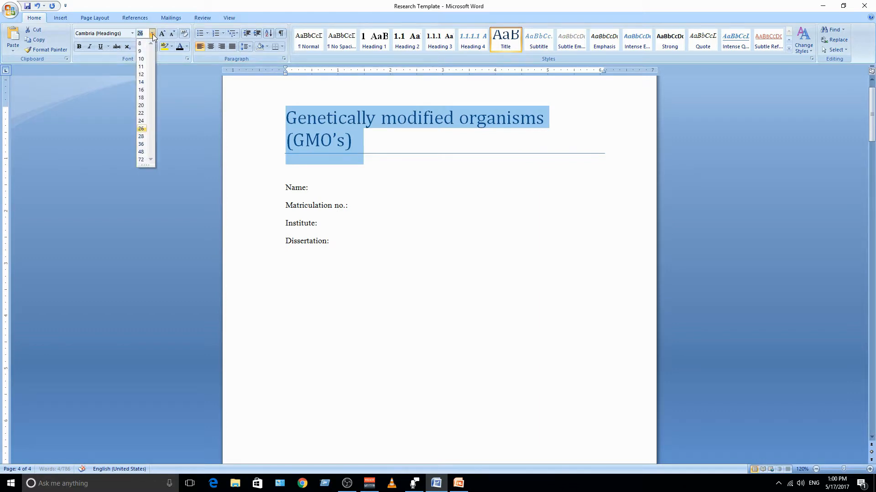
left_click(142, 113)
left_click(372, 211)
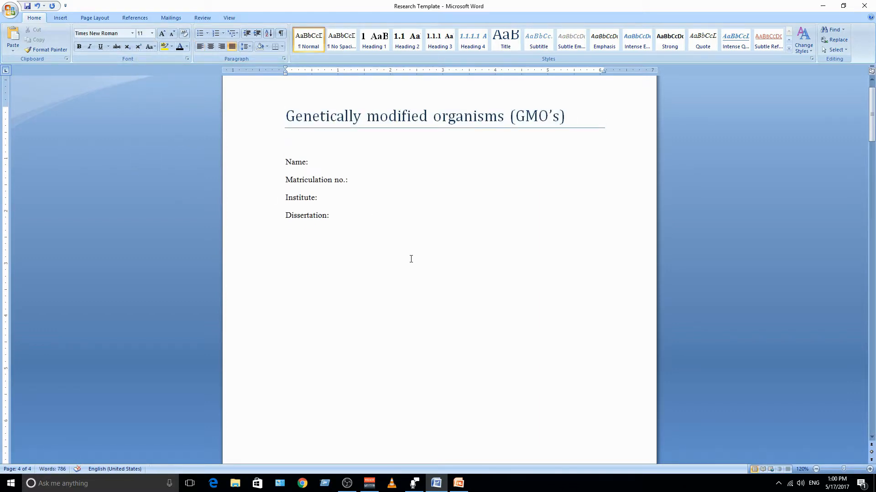
- Review the document layout from the title page through the numbered Introduction, Objectives and Materials and Methods sections
scroll(411, 259, "down", 15)
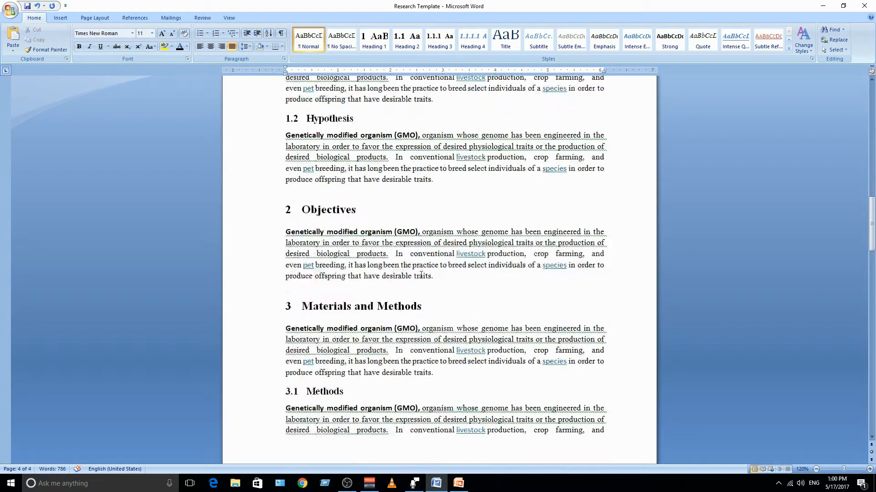
scroll(419, 278, "up", 6)
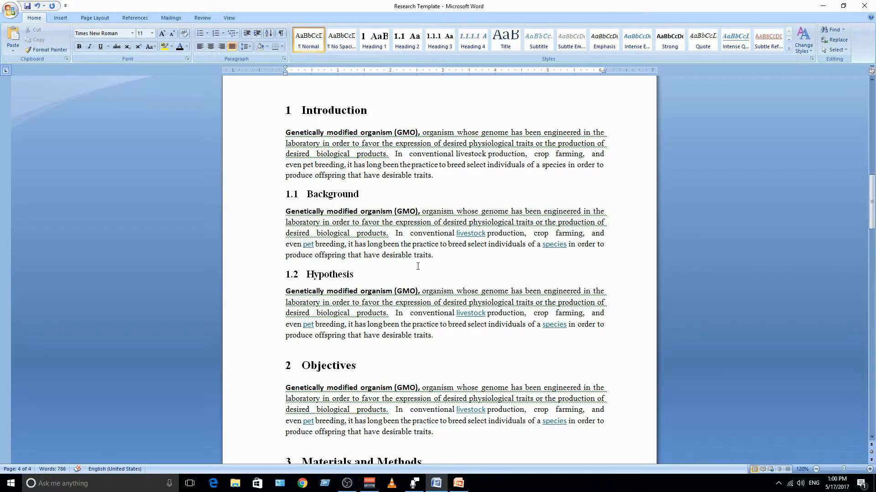
scroll(418, 266, "up", 3)
scroll(417, 266, "down", 3)
scroll(418, 266, "up", 3)
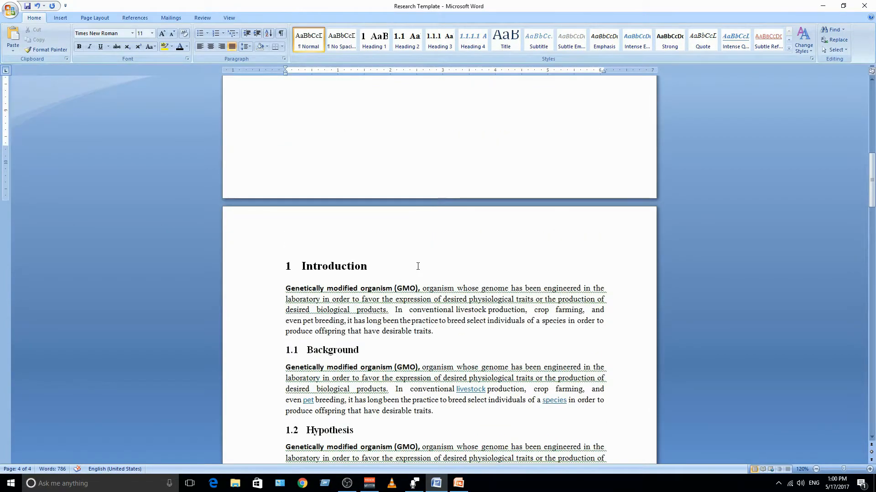
scroll(417, 265, "up", 3)
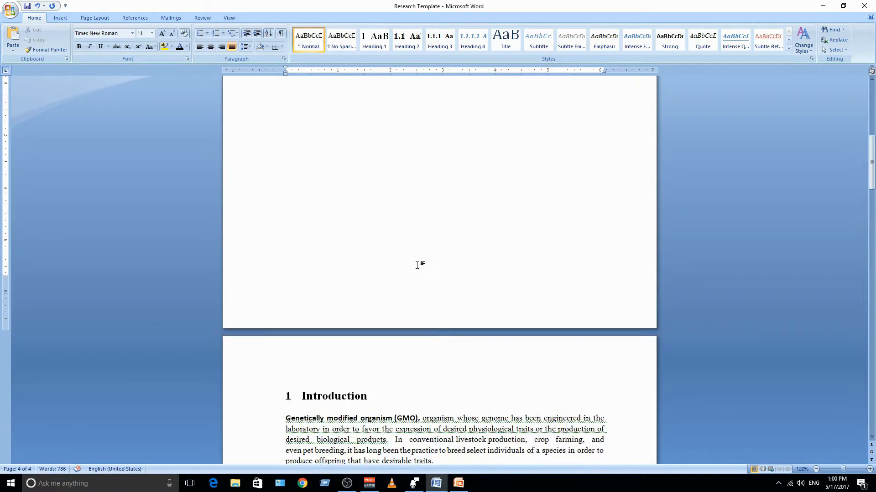
scroll(418, 265, "down", 3)
scroll(417, 266, "down", 6)
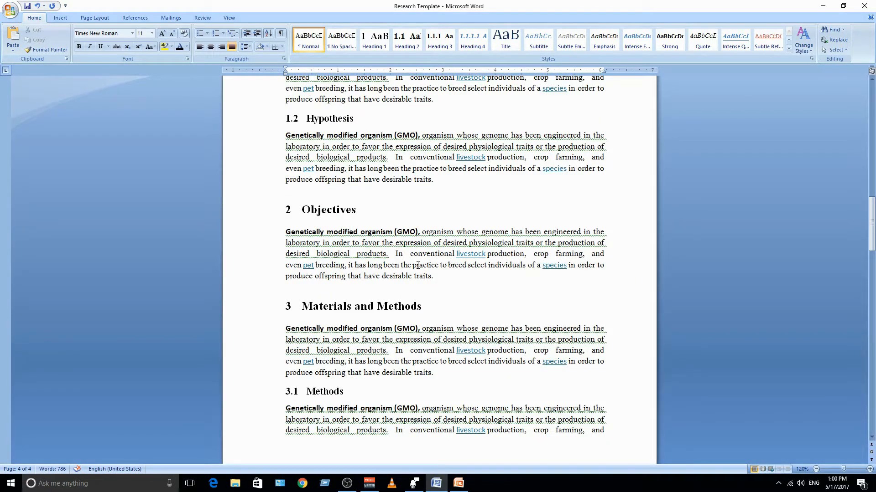
scroll(418, 265, "up", 6)
scroll(418, 266, "up", 8)
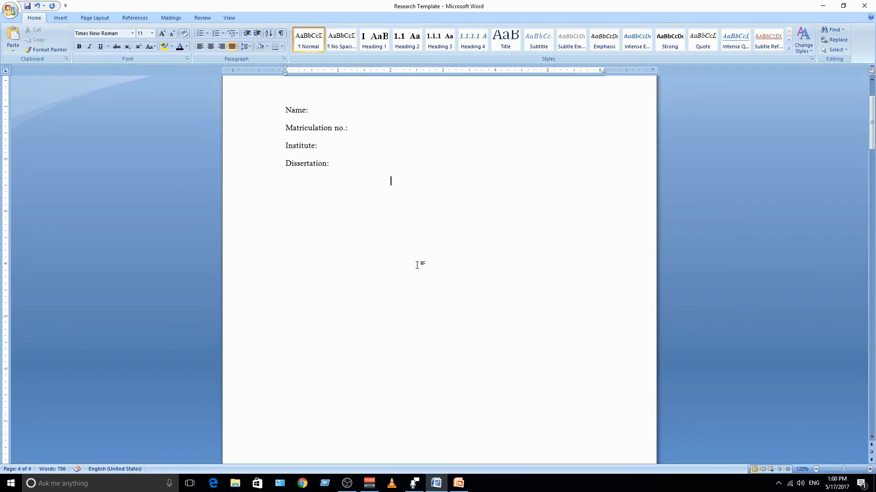
scroll(418, 265, "up", 2)
scroll(417, 266, "down", 9)
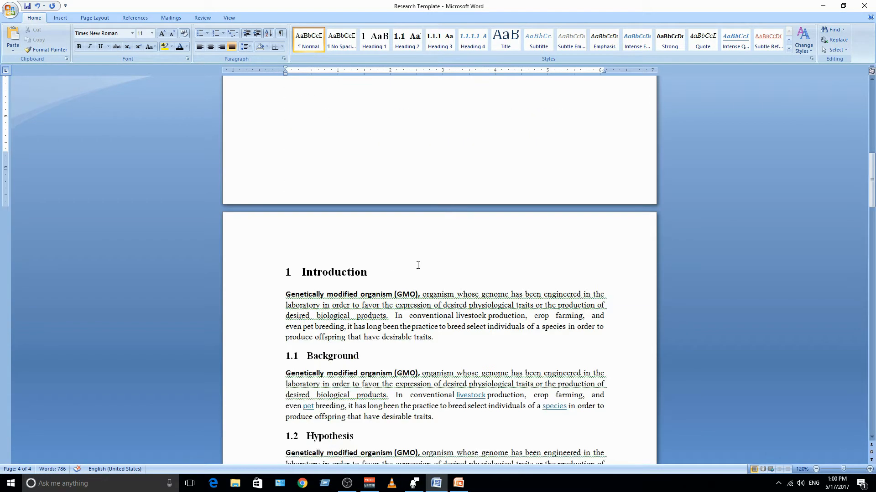